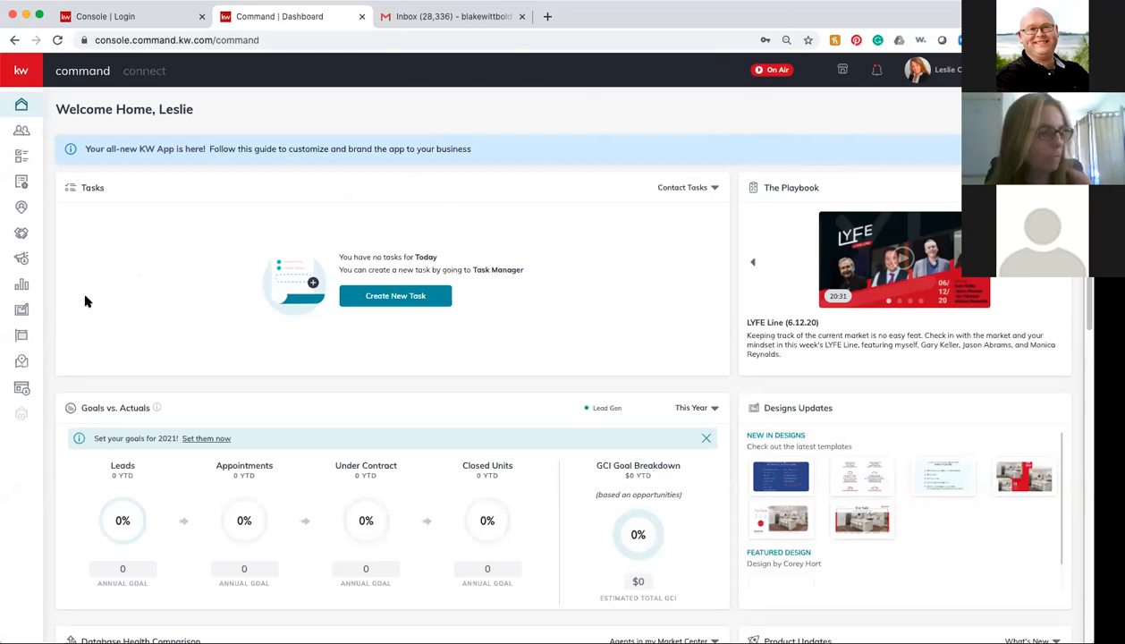
Step: Open the Campaigns dashboard from the sidebar, then bring up the account menu
click(21, 260)
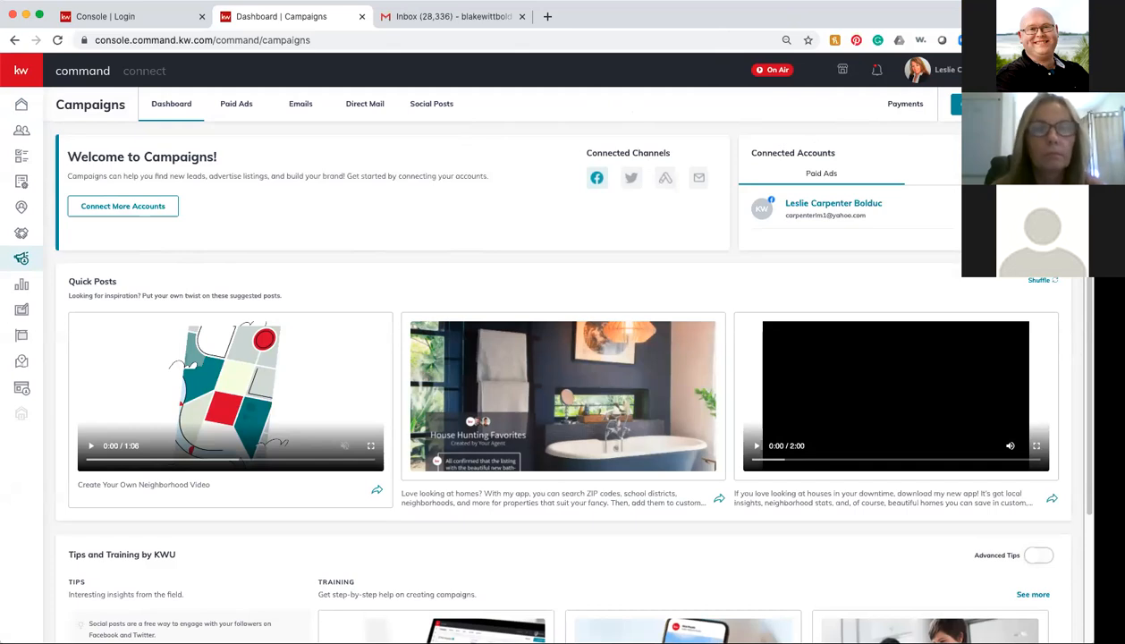
click(971, 70)
Step: Open account Settings and scroll Connected Apps to check Facebook (Ads Manager) is connected
click(975, 152)
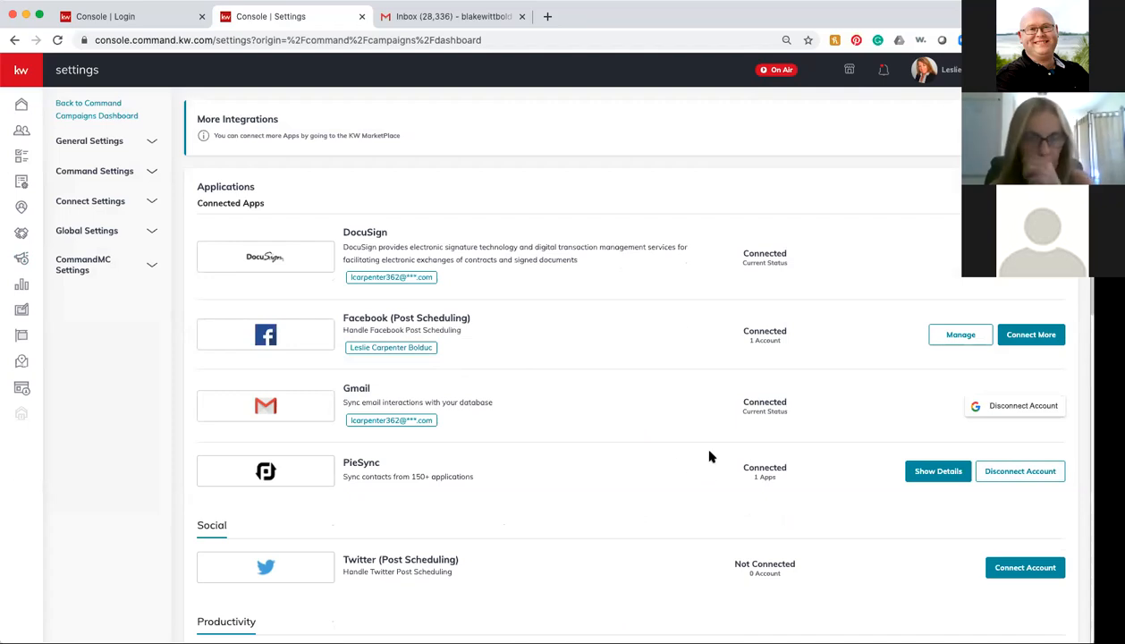
scroll(647, 449, down, 2)
scroll(650, 451, up, 2)
scroll(649, 452, down, 10)
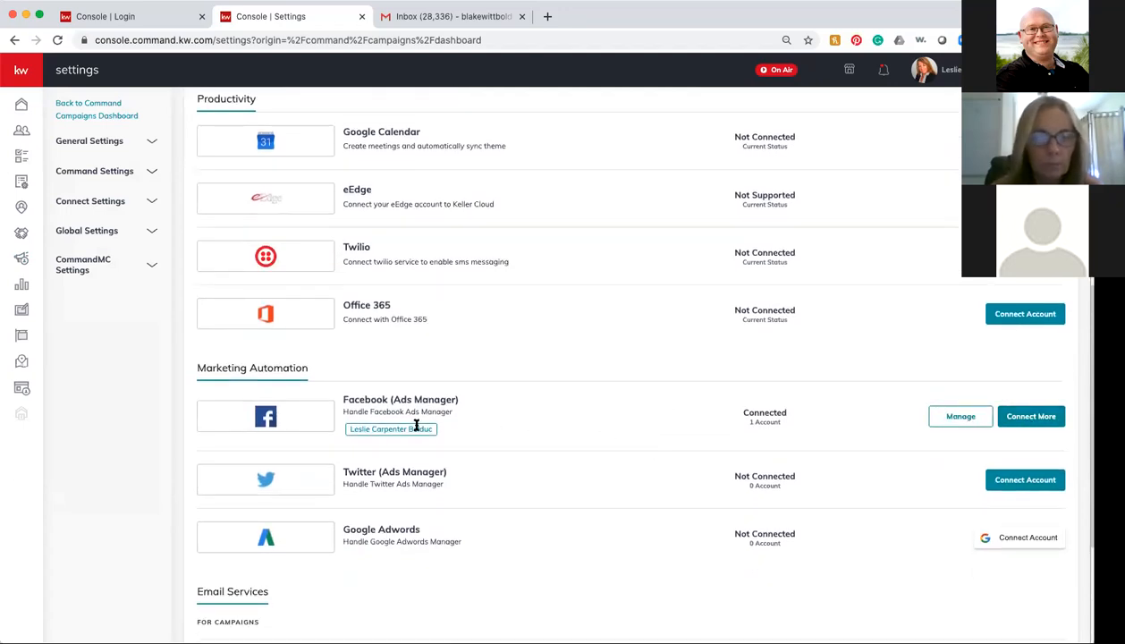
scroll(615, 495, down, 5)
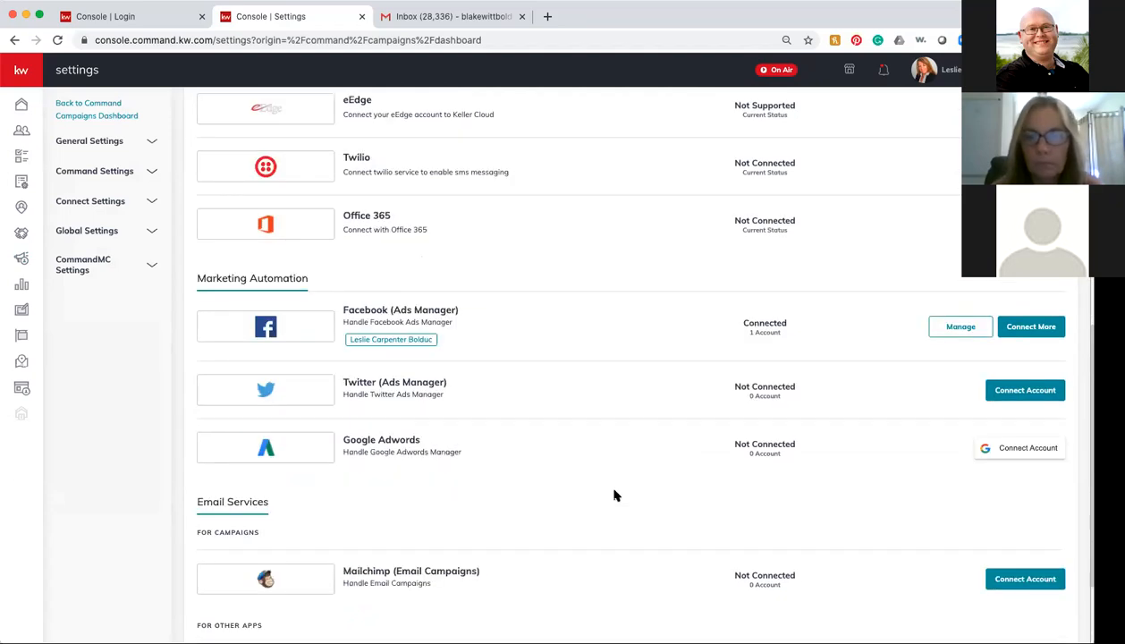
scroll(613, 495, up, 7)
scroll(613, 494, up, 1)
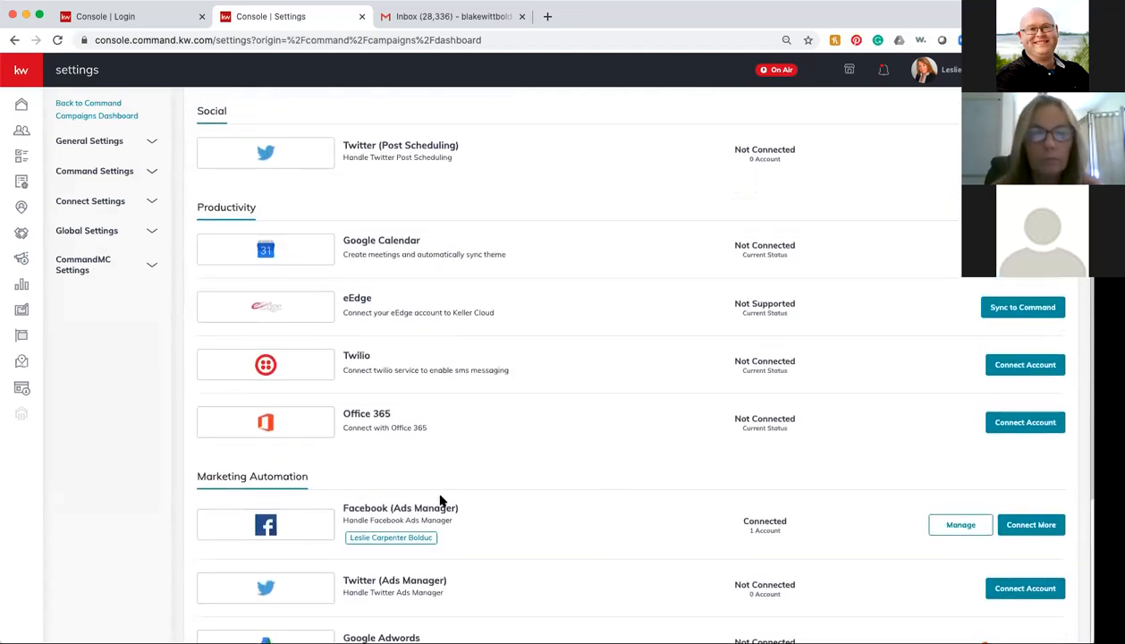
scroll(425, 292, up, 5)
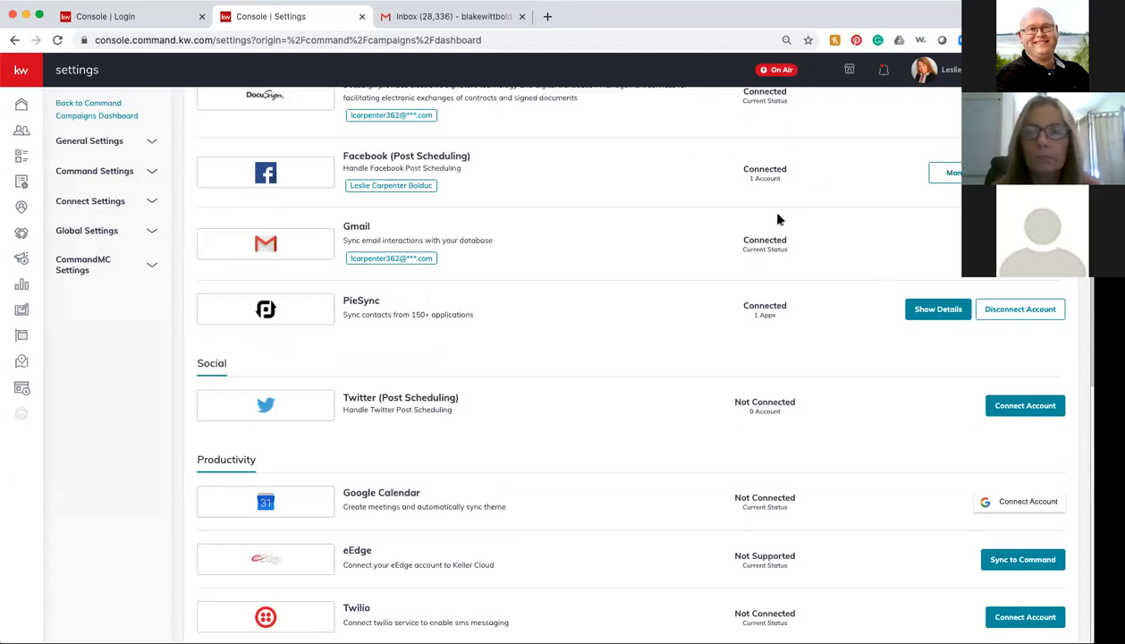
scroll(818, 520, down, 1)
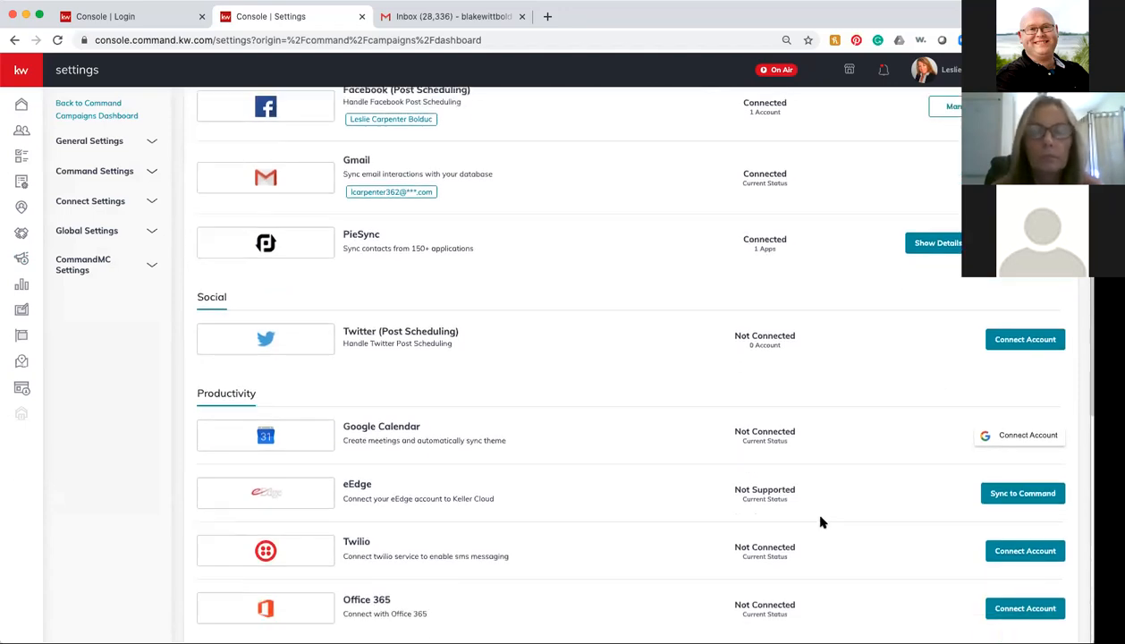
scroll(657, 454, down, 4)
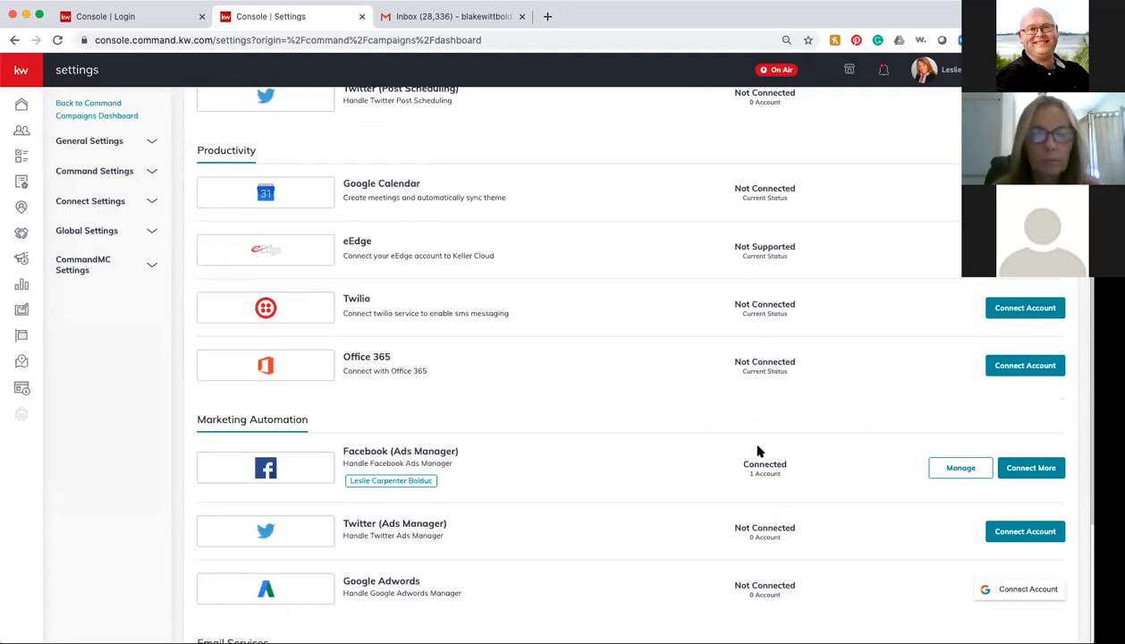
scroll(602, 367, up, 7)
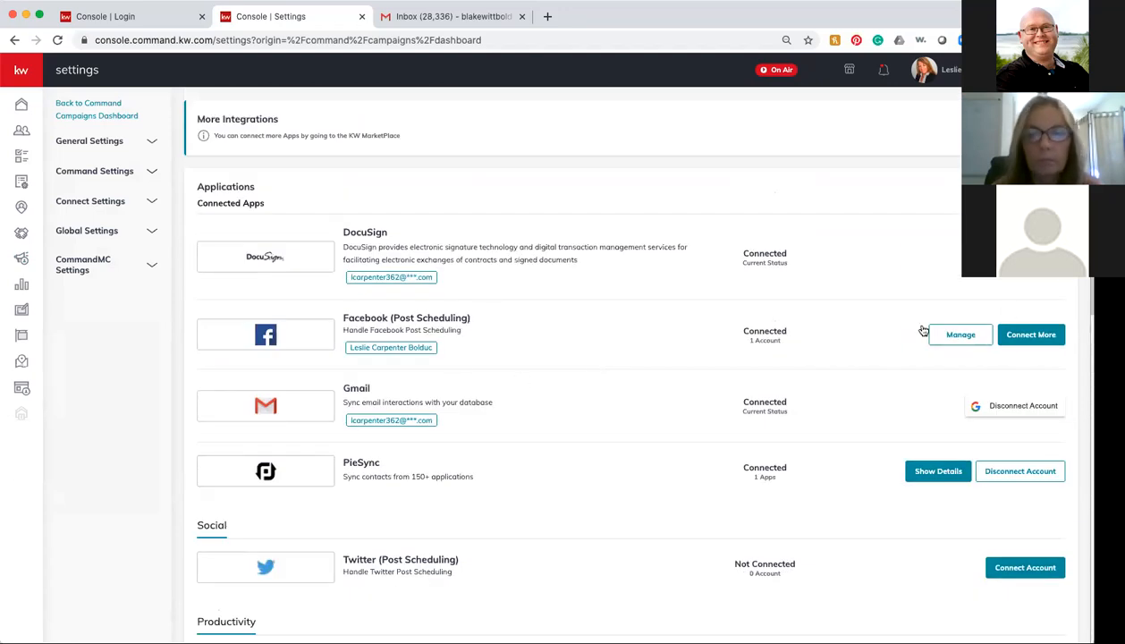
Step: Return to Campaigns, dismiss the new-campaign dialog, and view Payments showing no card on file
click(22, 257)
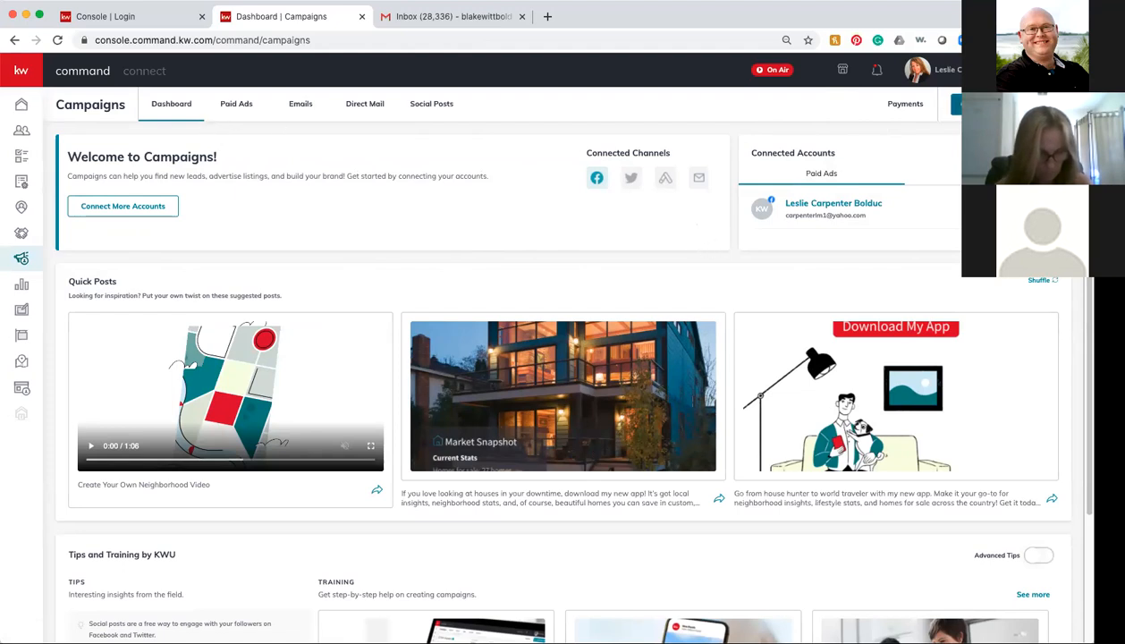
click(1004, 105)
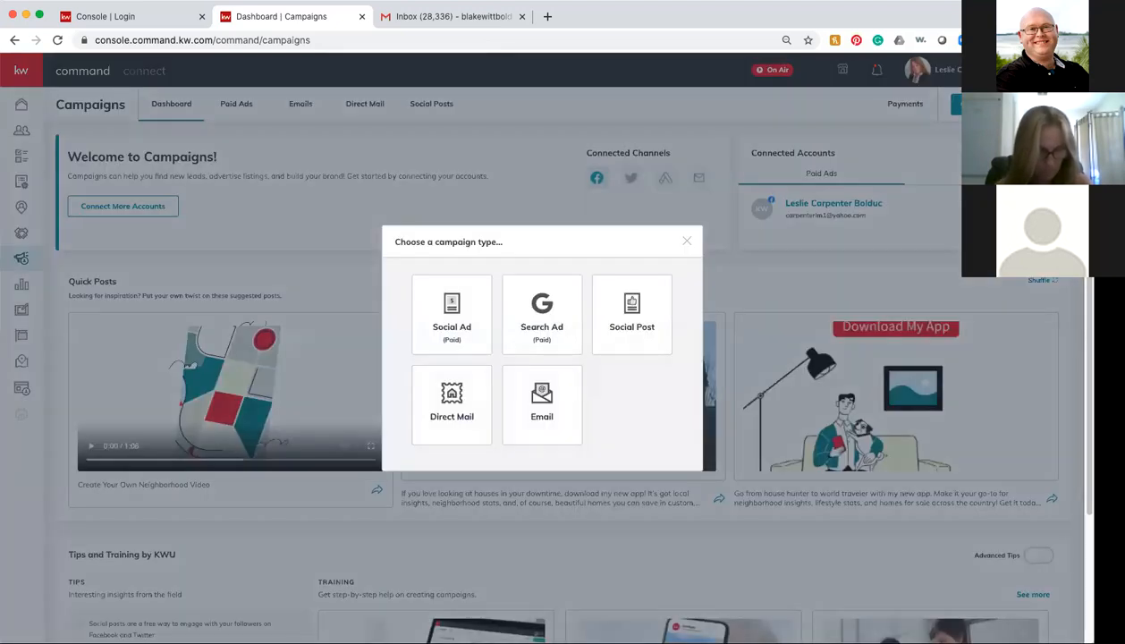
click(686, 242)
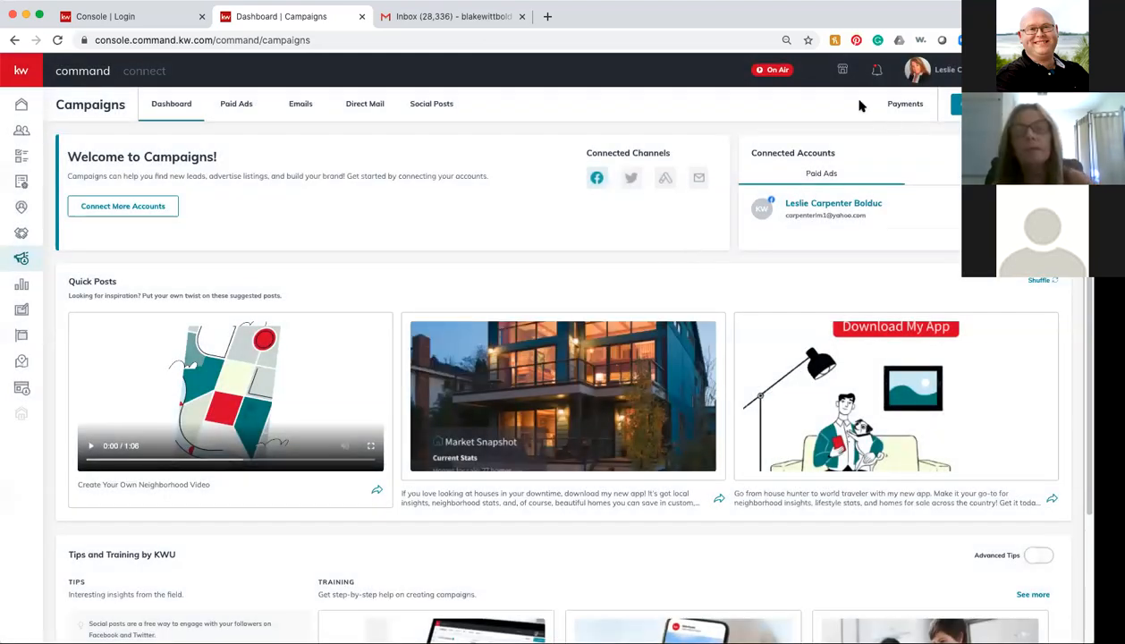
click(906, 104)
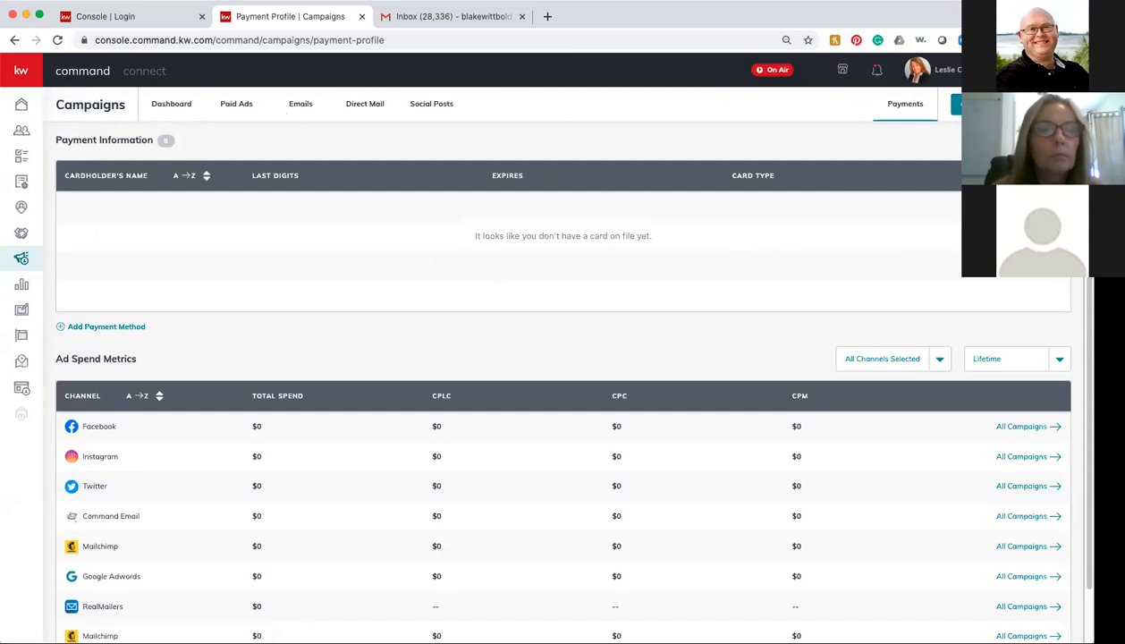
Step: Log out of the current KW Command account from the profile menu
click(983, 70)
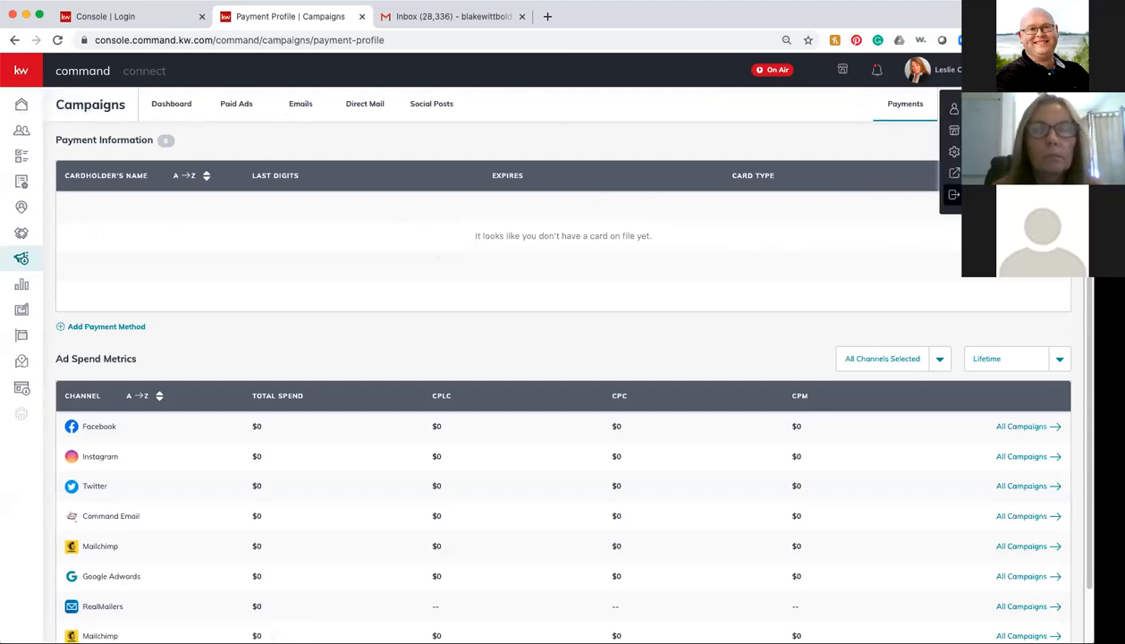
click(984, 194)
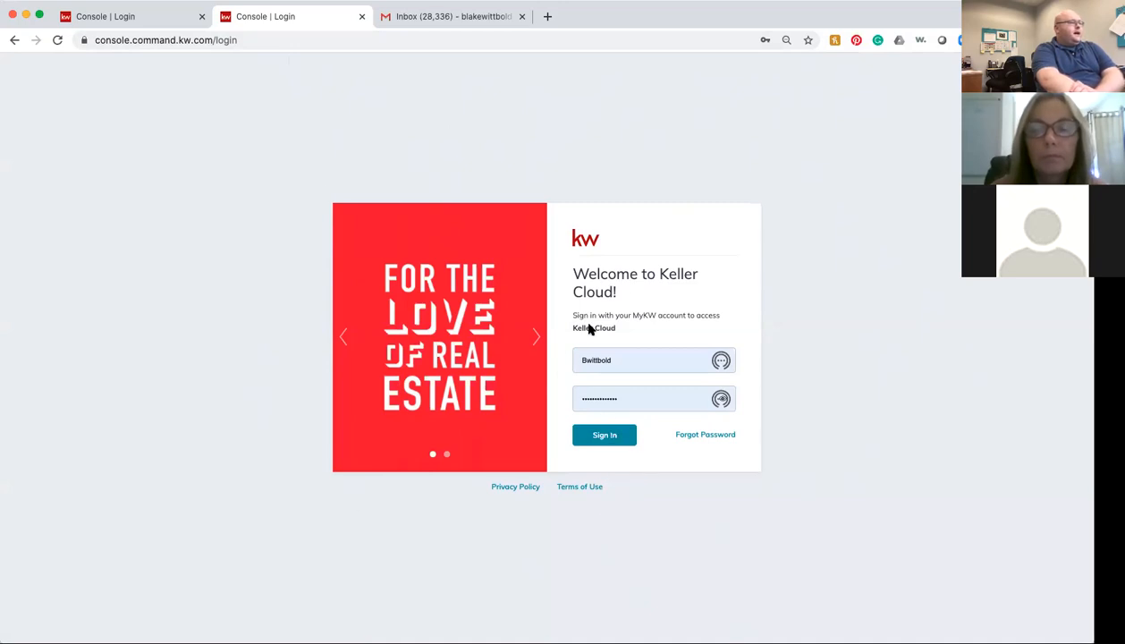
Step: Sign in with the autofilled credentials and open that account's Campaigns dashboard
click(592, 436)
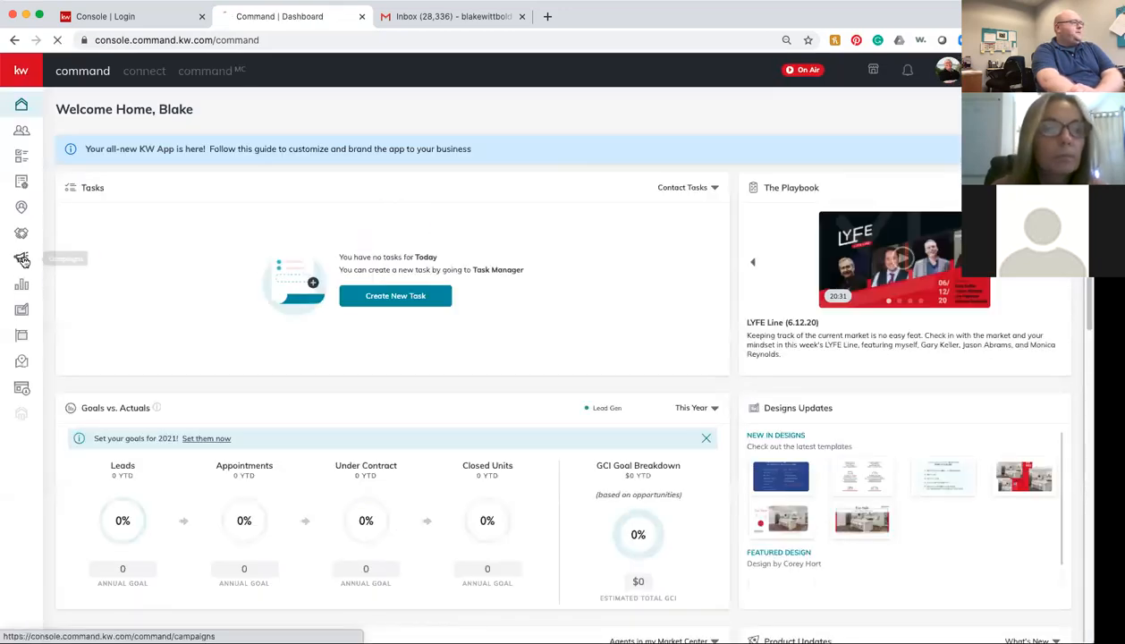
click(22, 259)
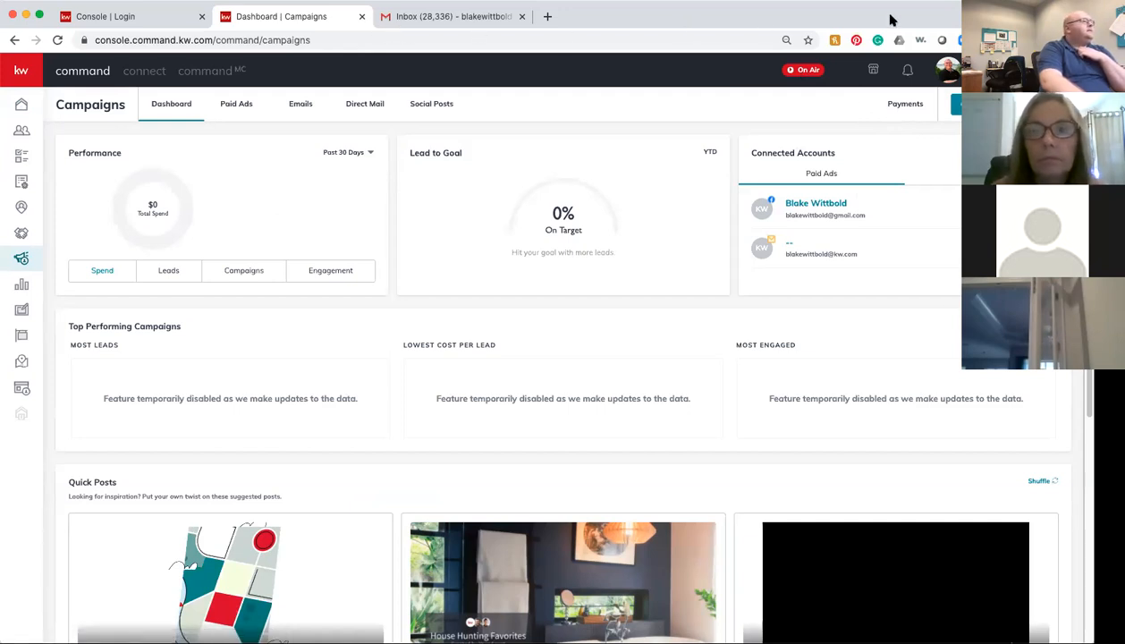
click(445, 16)
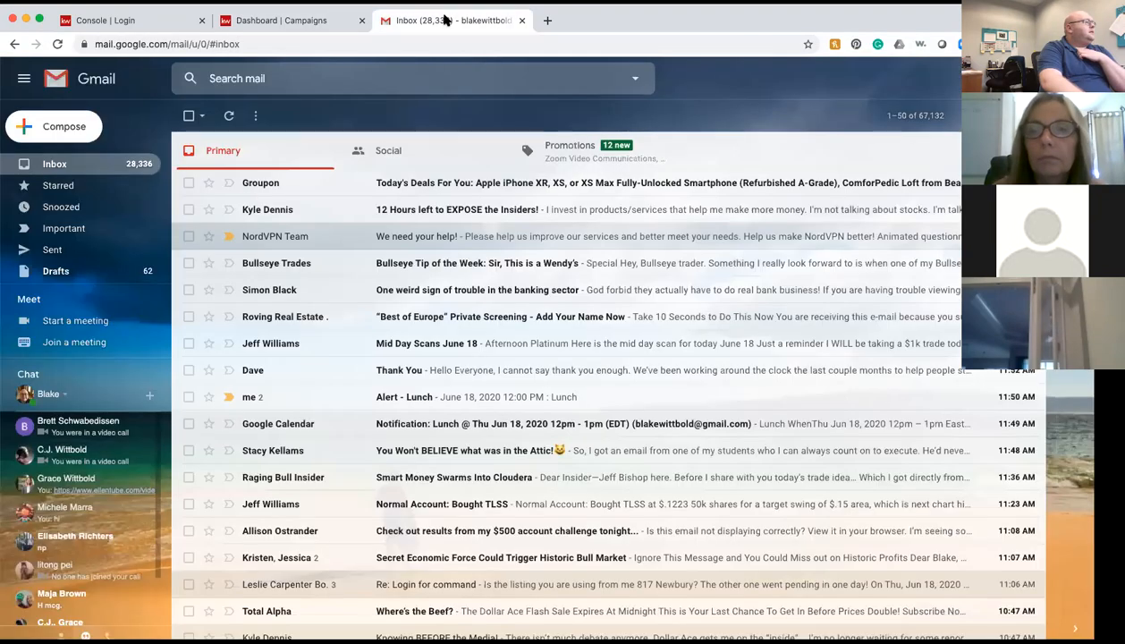
click(267, 26)
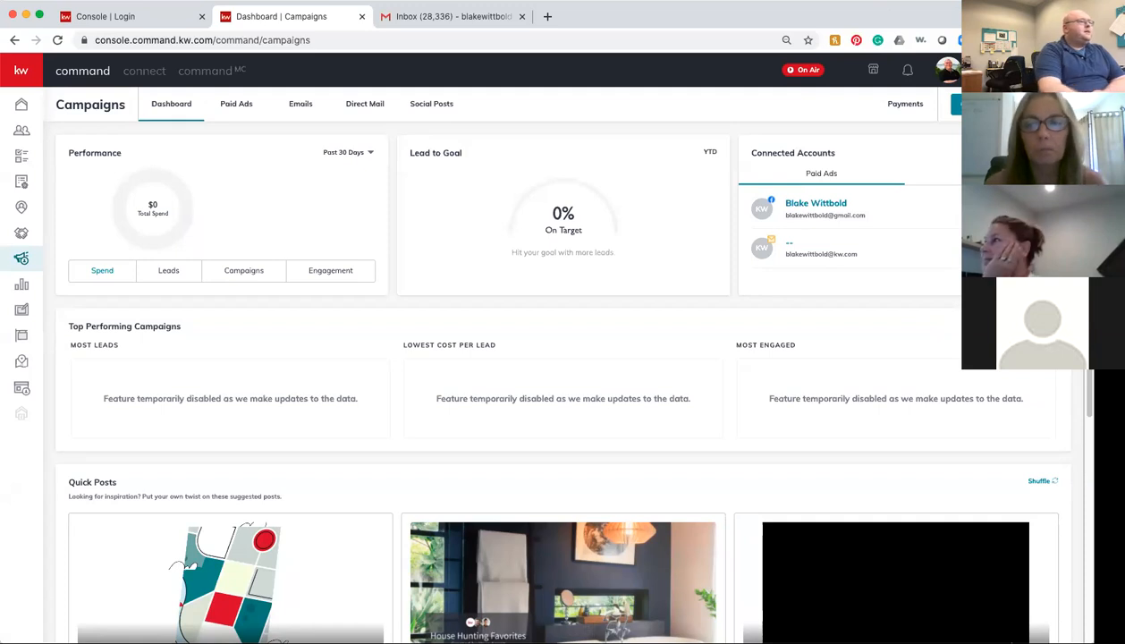
Step: View Payments showing the saved Visa card, $46 Facebook and $21 Instagram ad spend
click(904, 105)
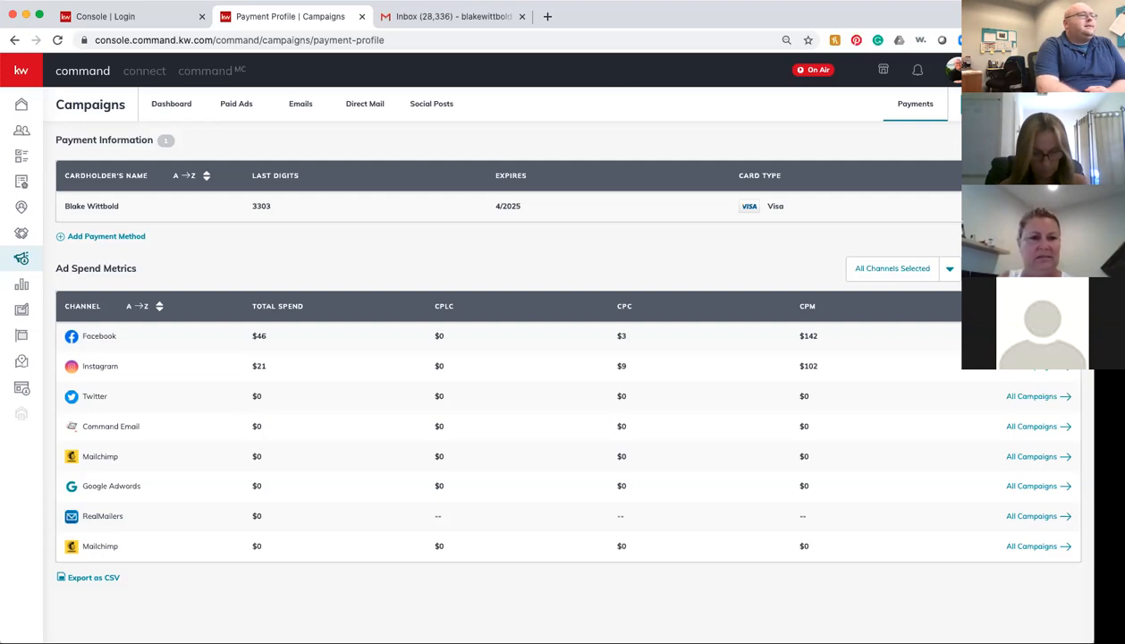
Step: Choose Manage your Google Account from the Chrome profile menu
click(1062, 40)
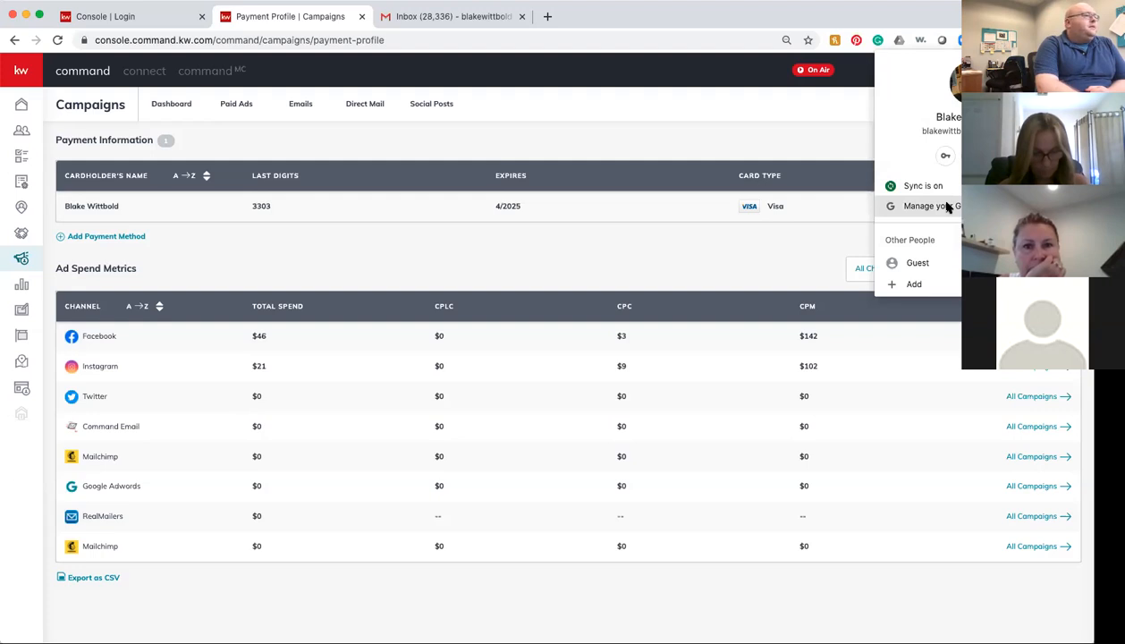
click(939, 207)
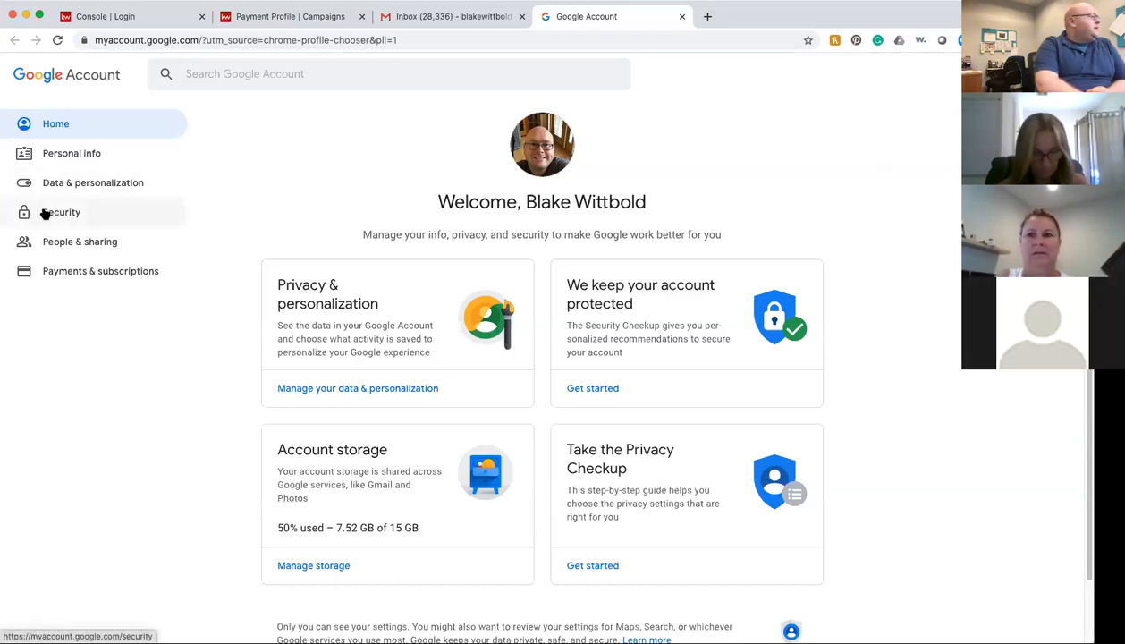
Step: Review the Google Account Security page, then close the account tab
click(43, 214)
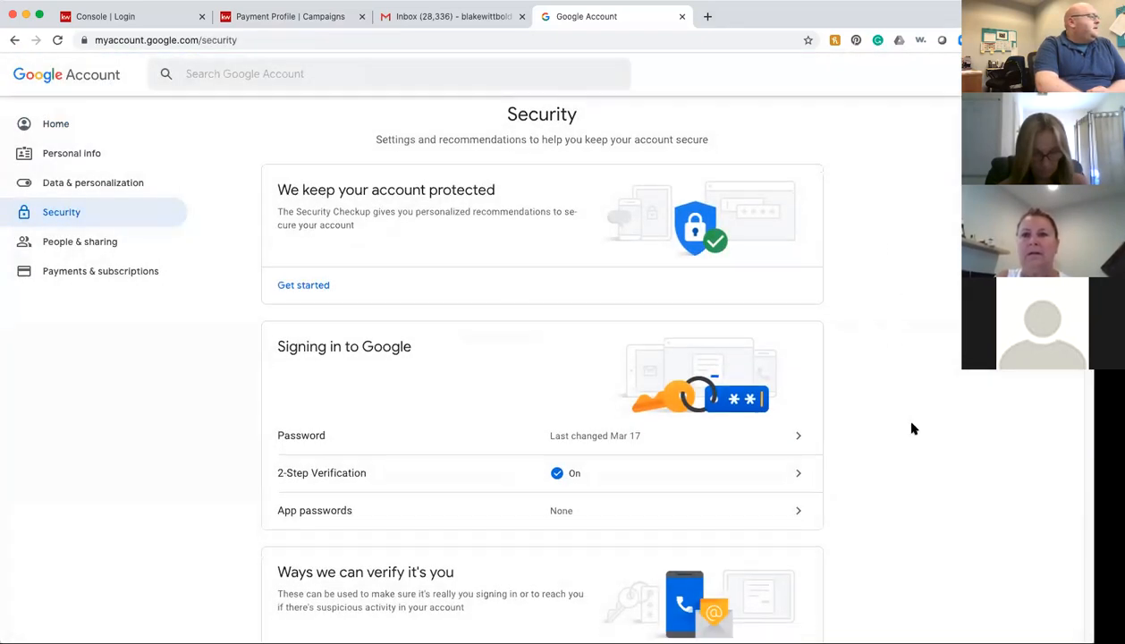
scroll(913, 429, down, 10)
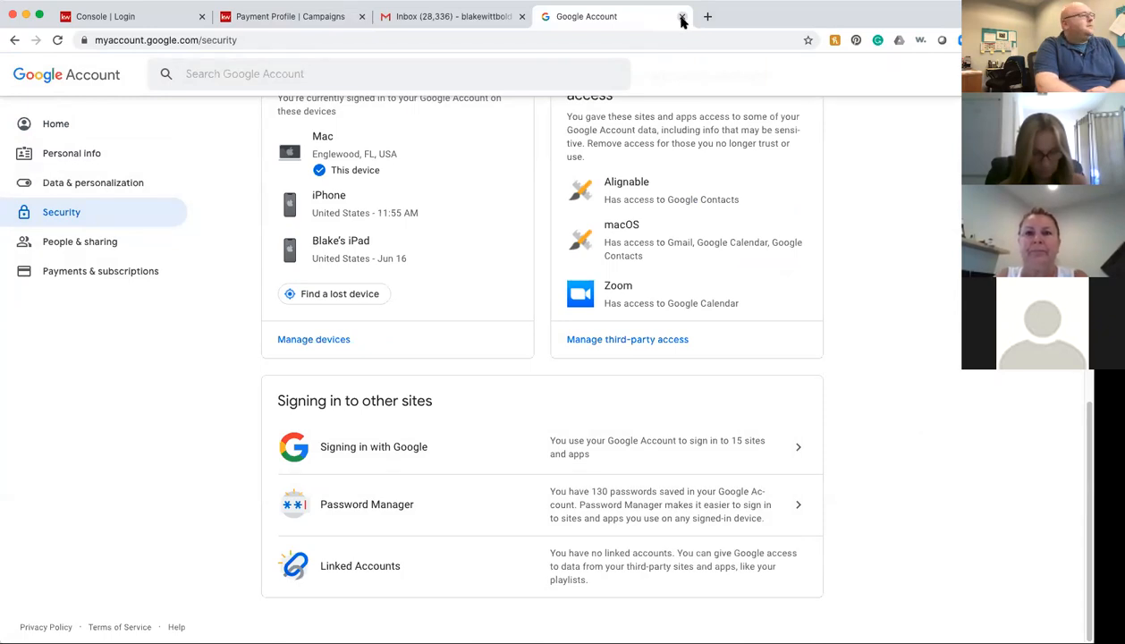
click(682, 18)
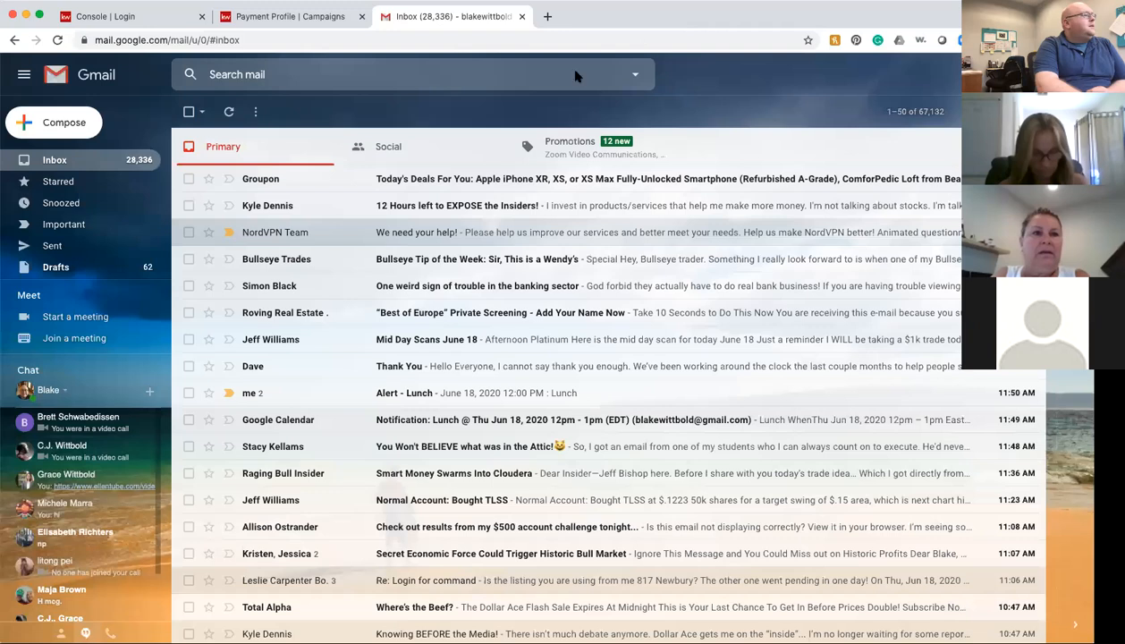
Step: On the Payment Profile tab, log out of KW Command, sign back in, and log out again
click(258, 22)
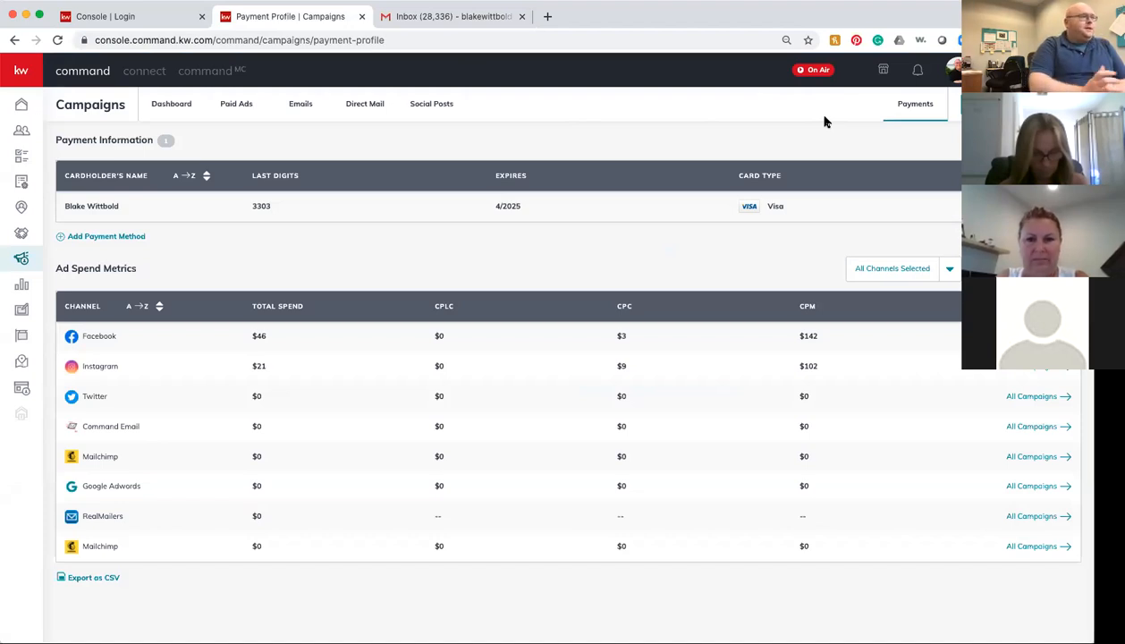
click(971, 70)
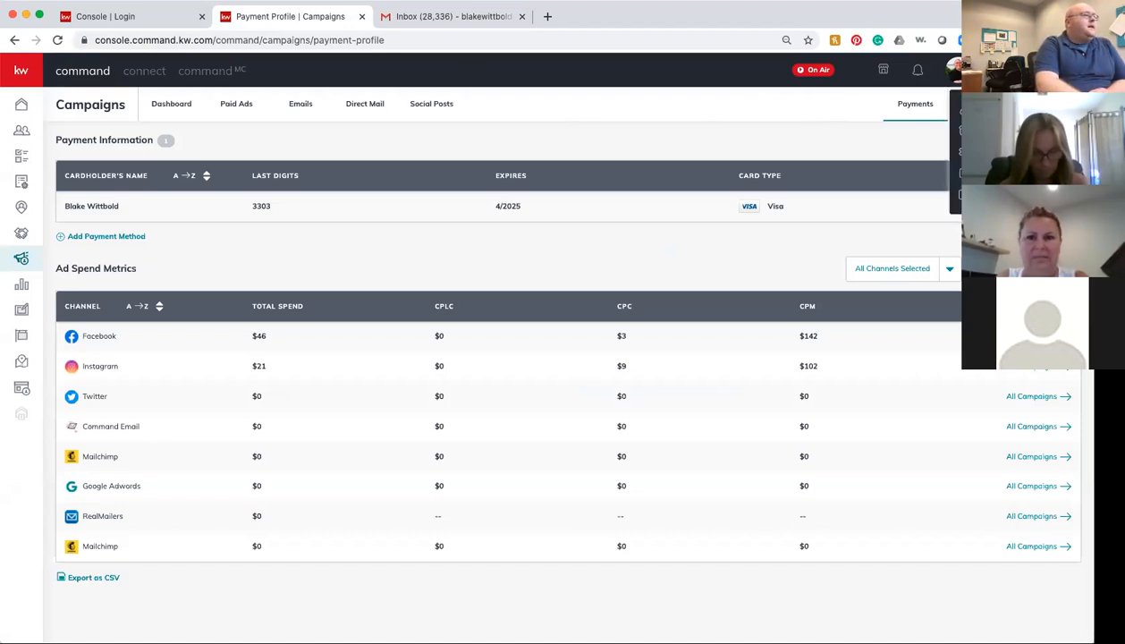
click(989, 194)
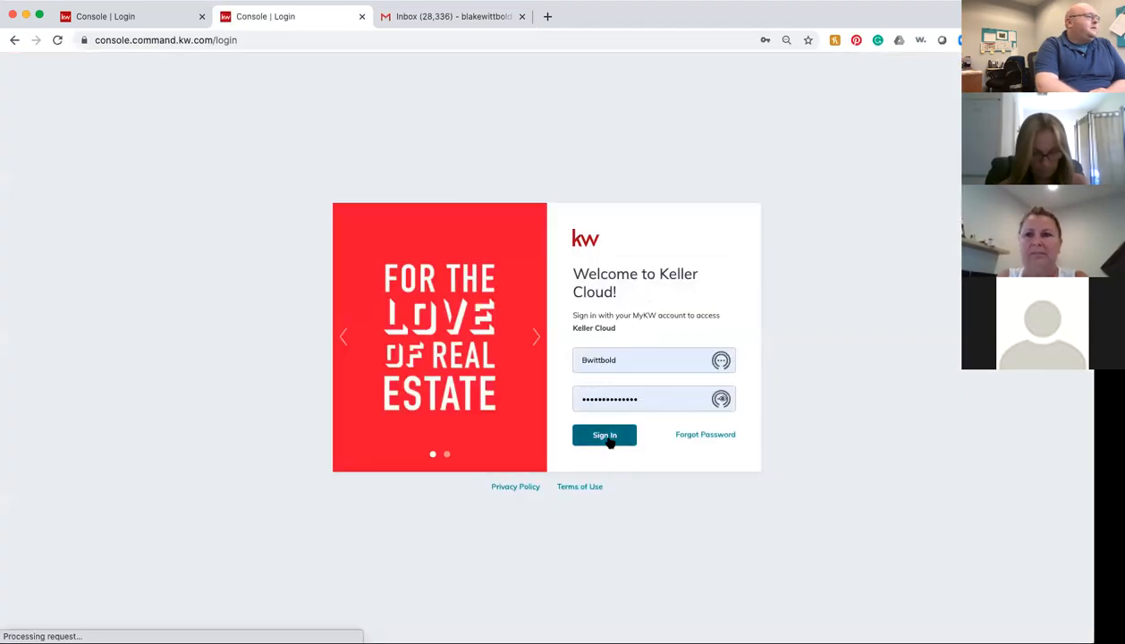
click(604, 436)
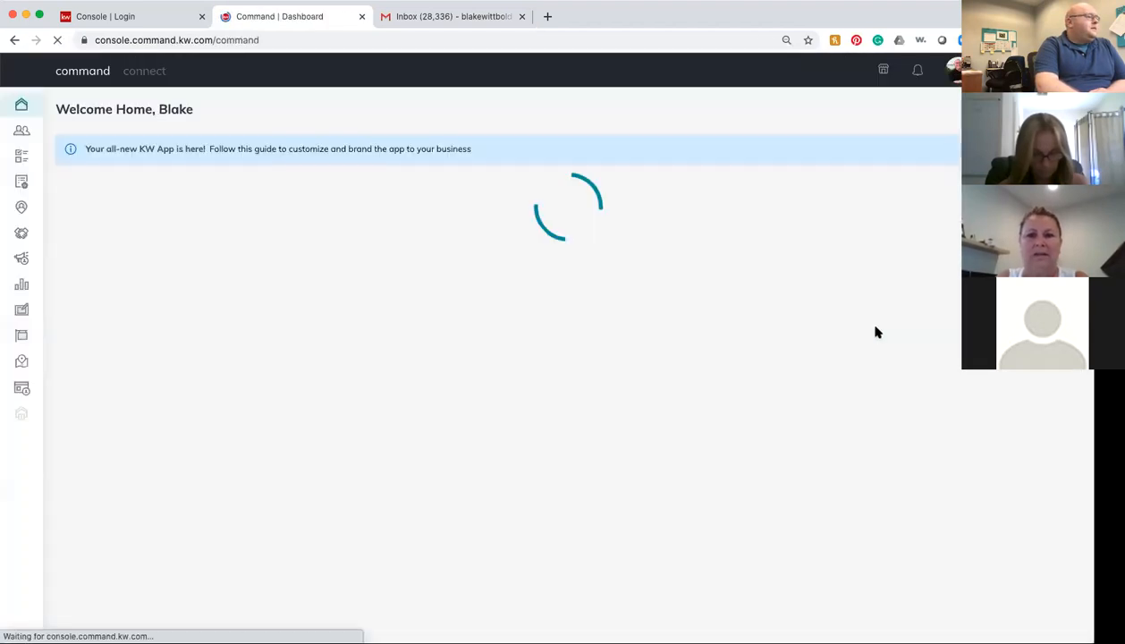
click(950, 71)
click(954, 173)
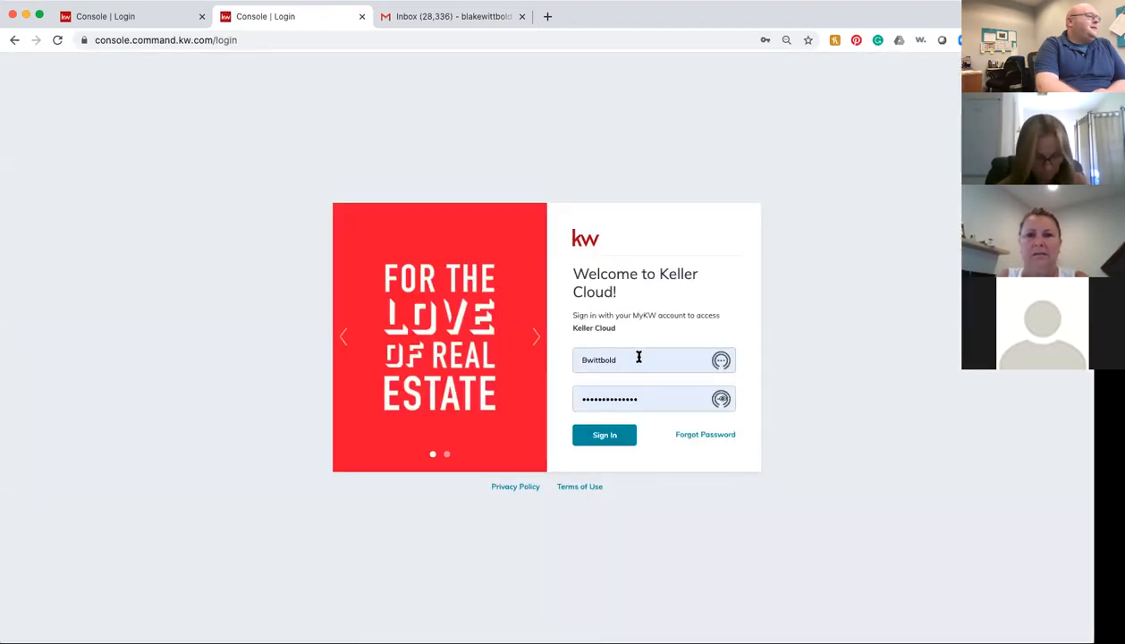
Step: Clear the saved username and password from the login form, then return to Gmail
double_click(638, 357)
key(BackSpace)
click(730, 284)
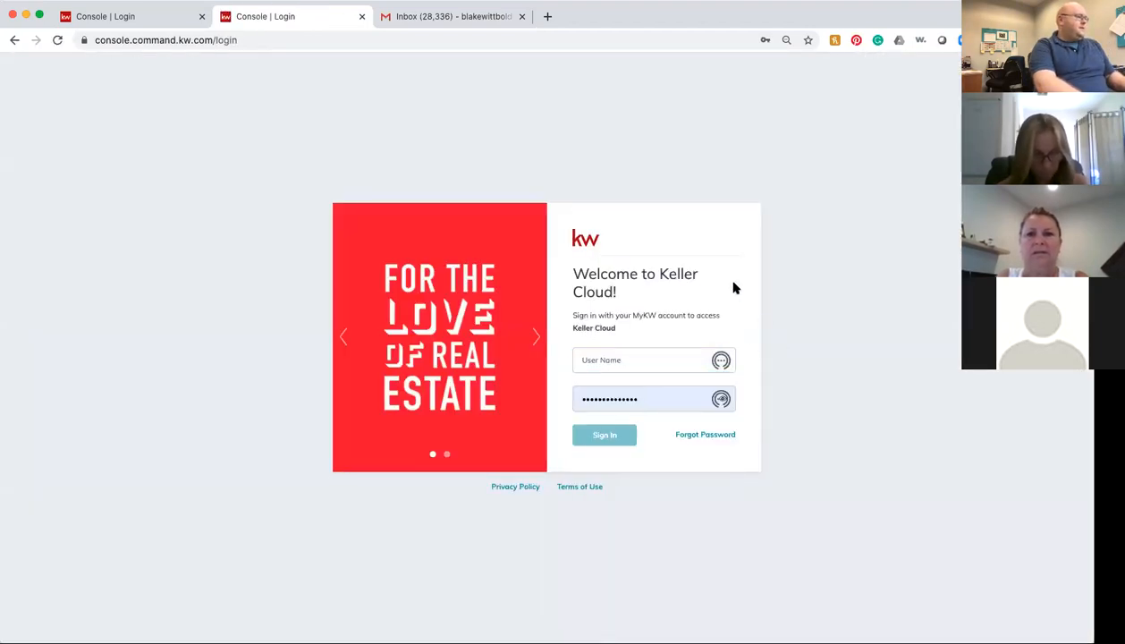
double_click(651, 395)
key(BackSpace)
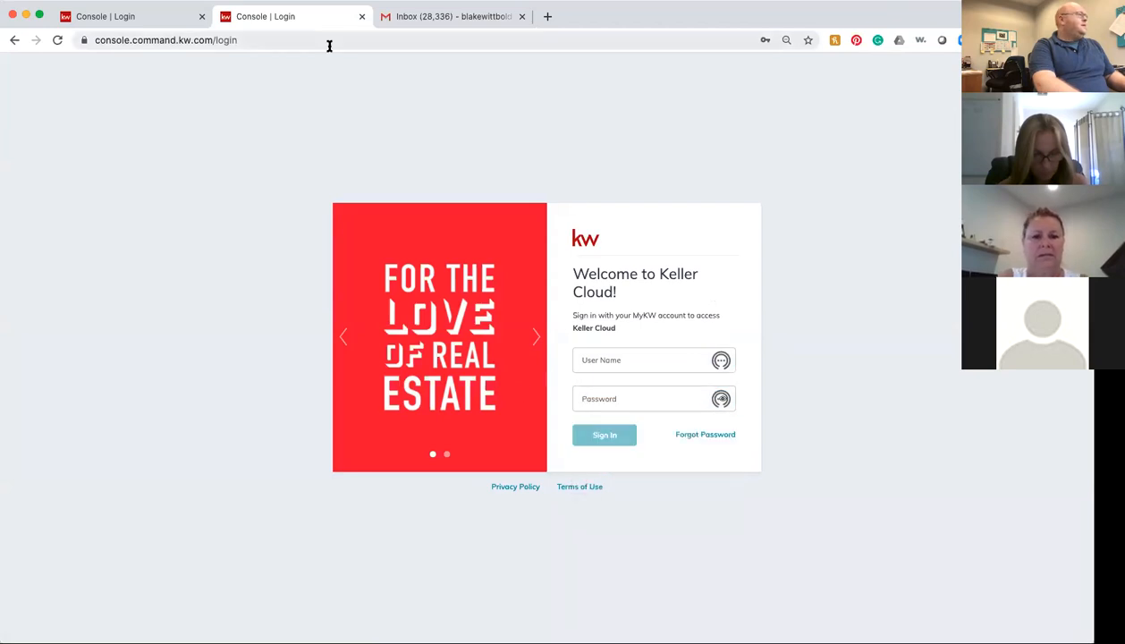
click(414, 17)
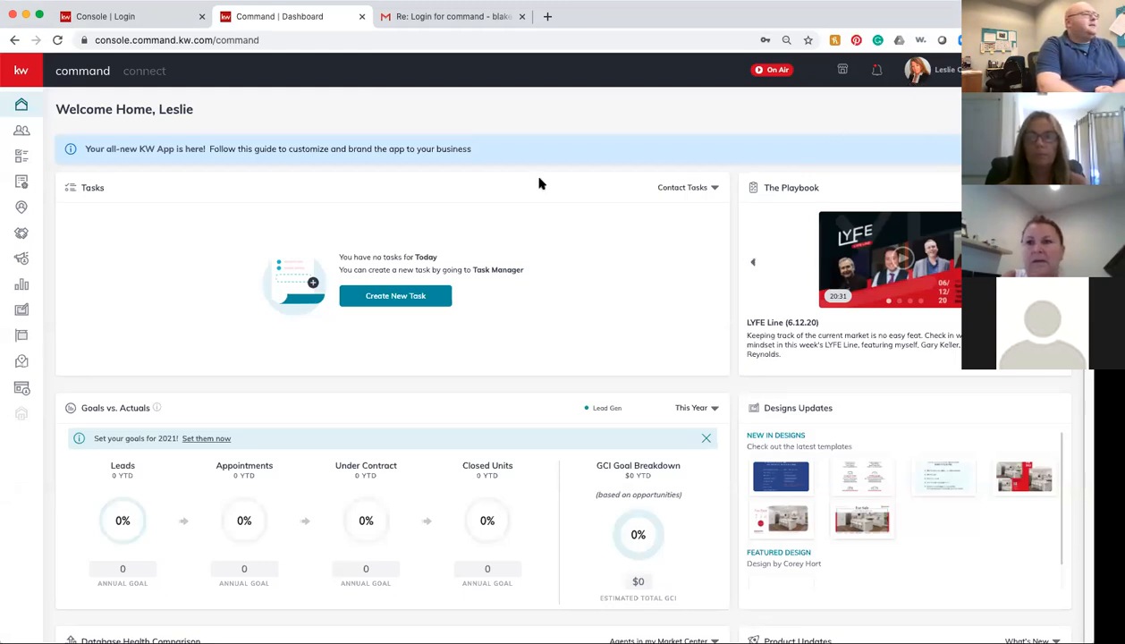
Step: Open Campaigns in the listing agent's account, which crashes with RESULT_CODE_HUNG
click(21, 263)
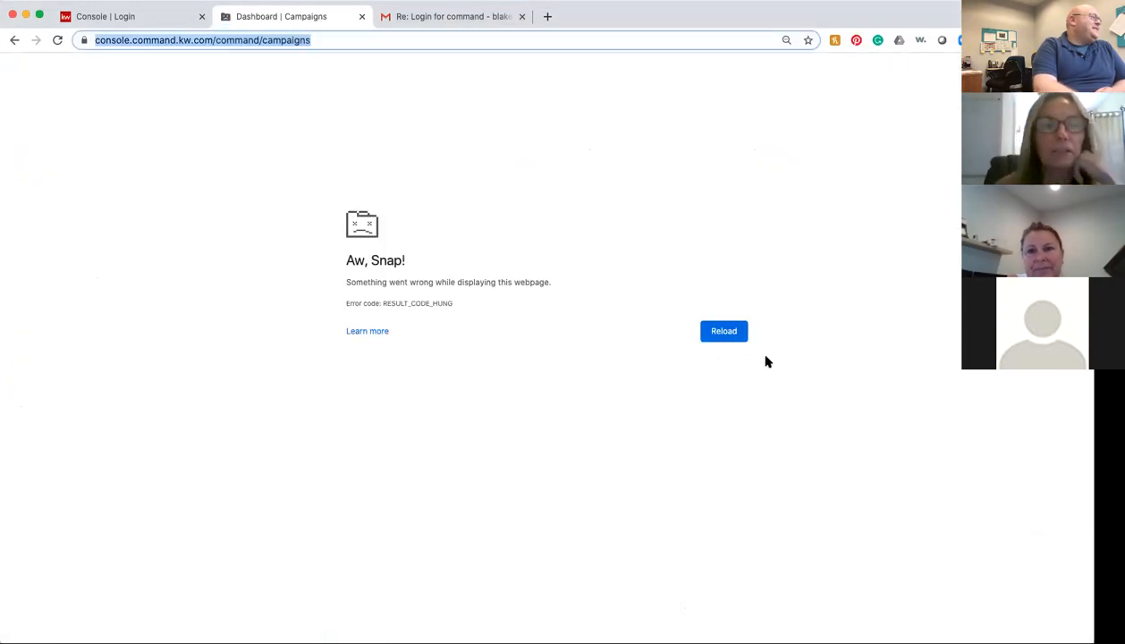
Step: Reload the crashed Campaigns page, check the payment card, then bring up the campaign-type chooser
click(721, 330)
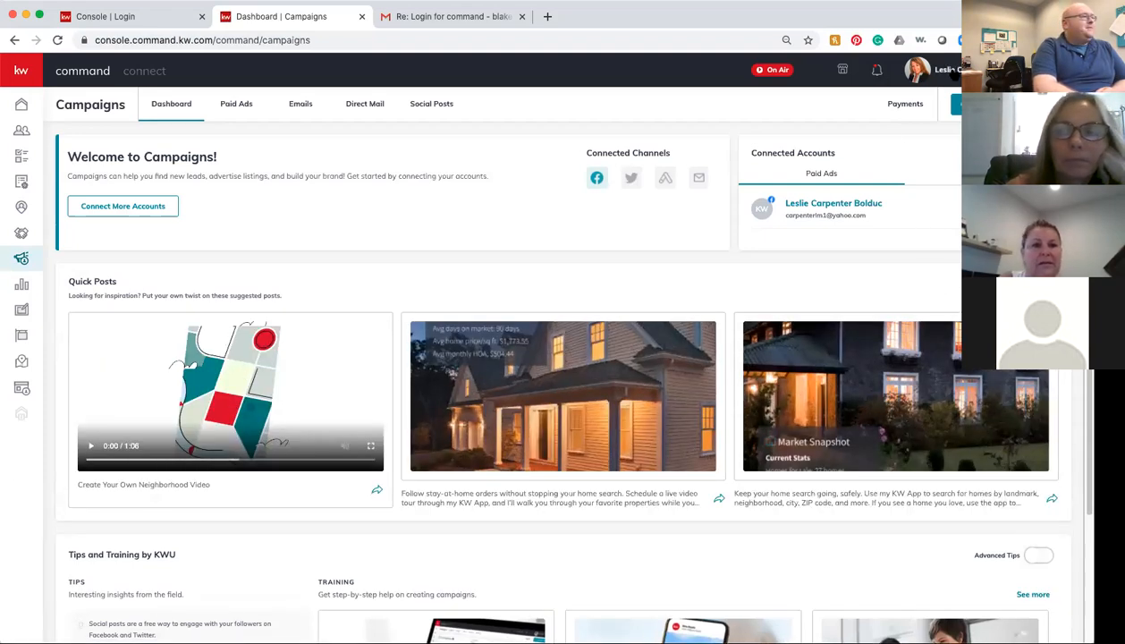
click(905, 104)
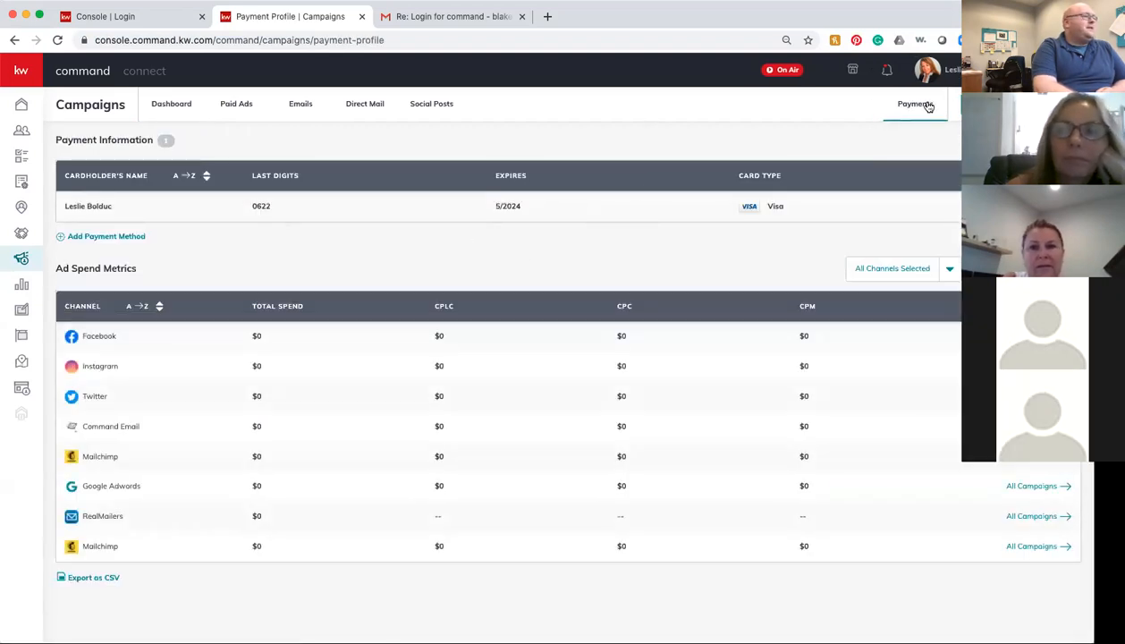
click(179, 113)
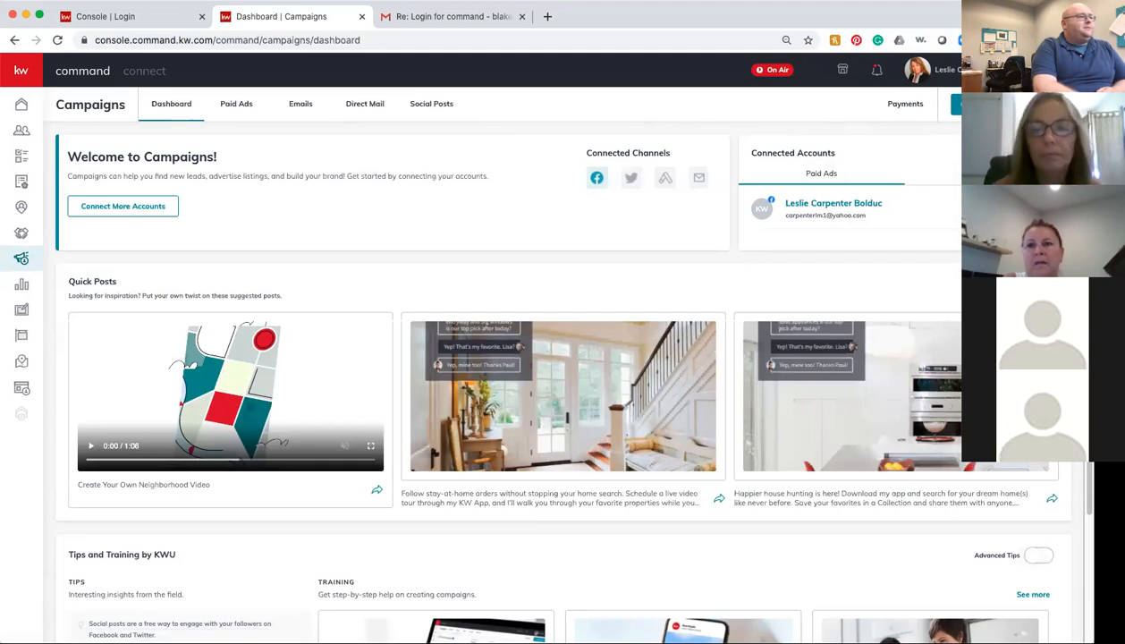
click(941, 103)
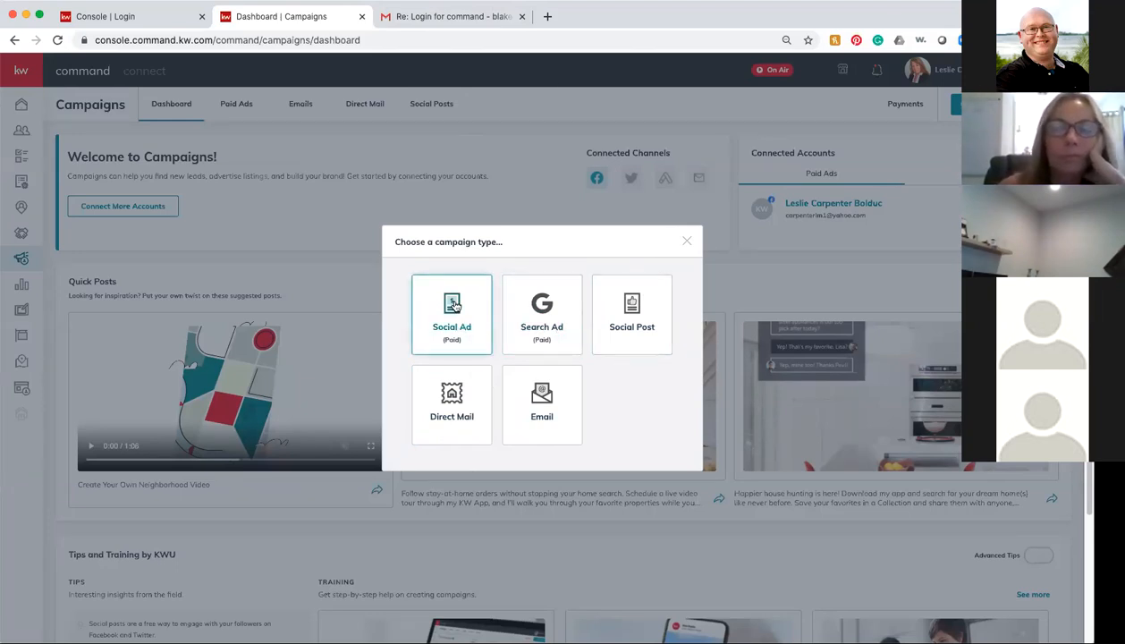
Step: Create a Facebook Social Ad campaign named '817 New' with the Advertise Listing goal
click(434, 321)
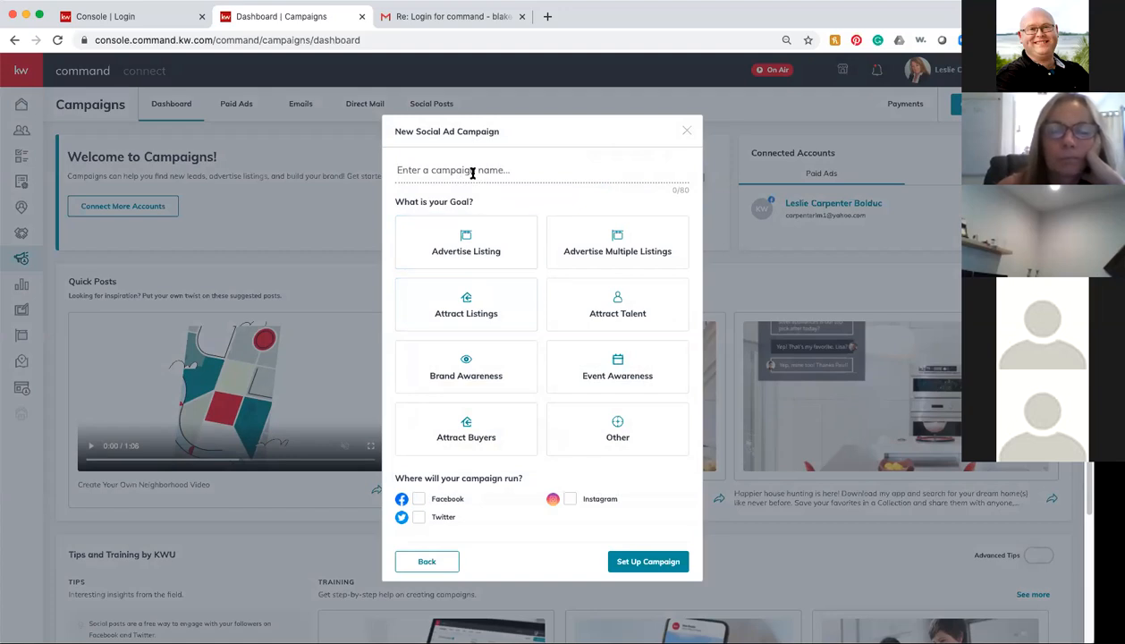
click(473, 170)
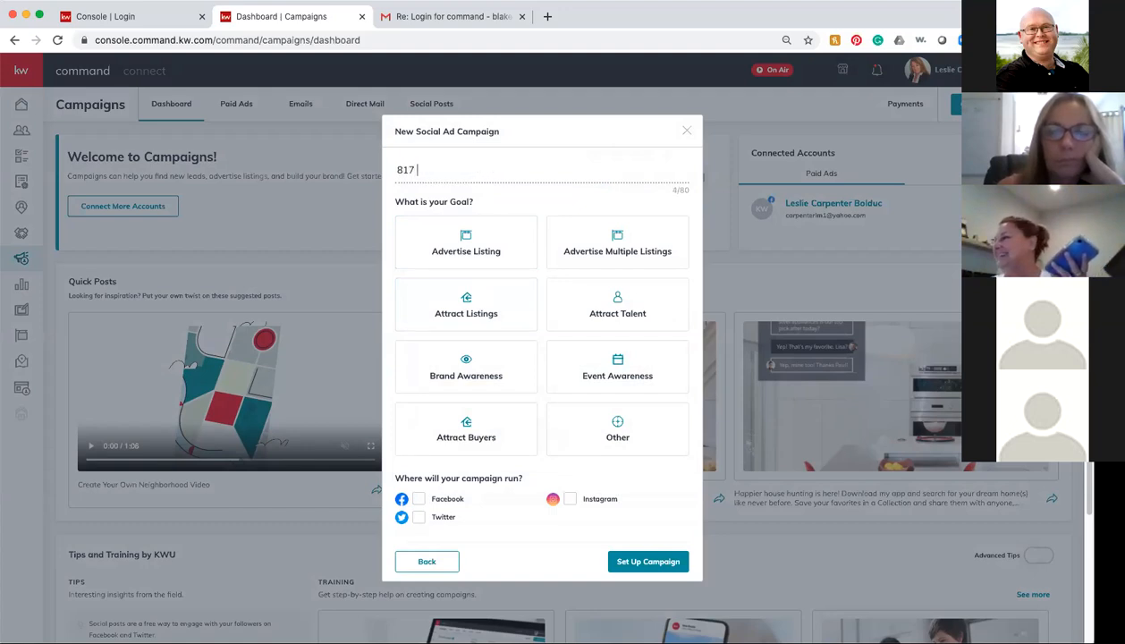
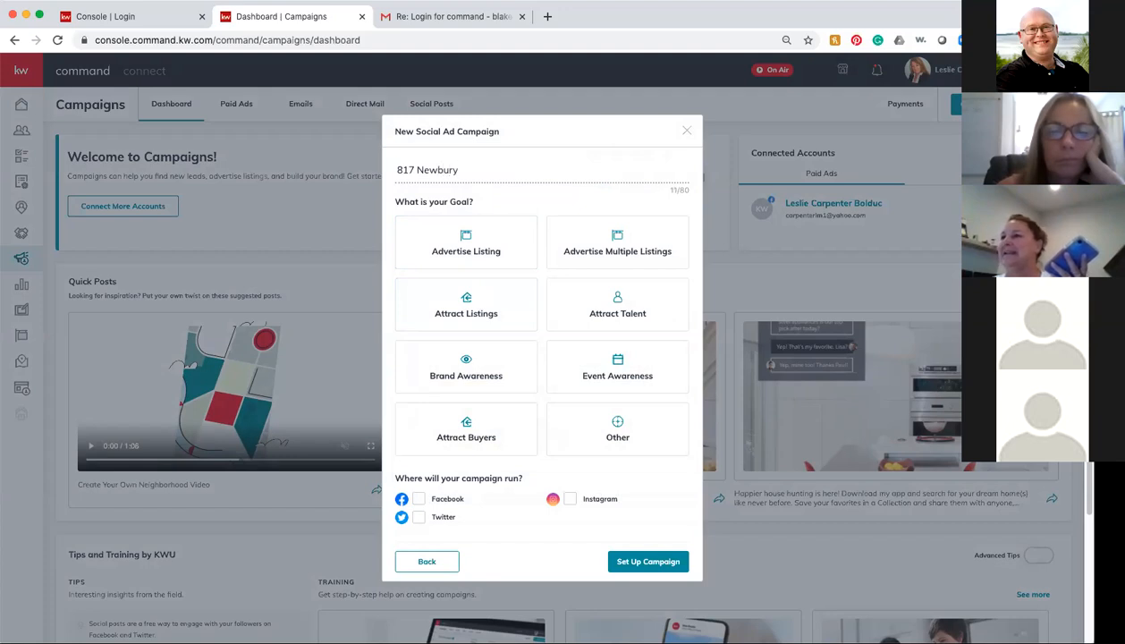
click(482, 251)
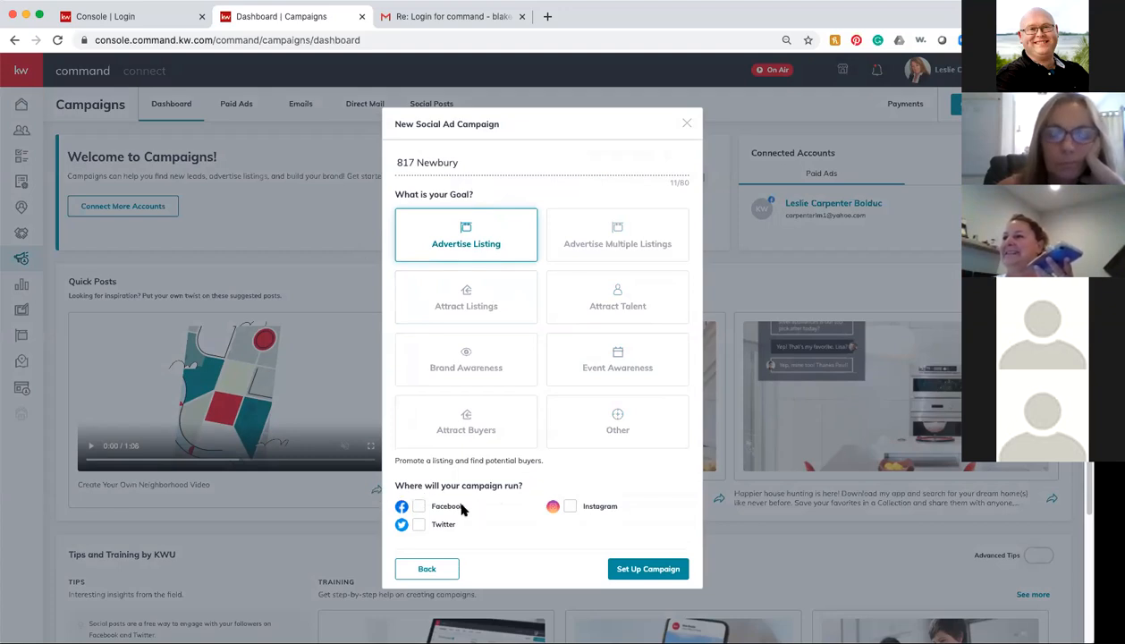
click(419, 508)
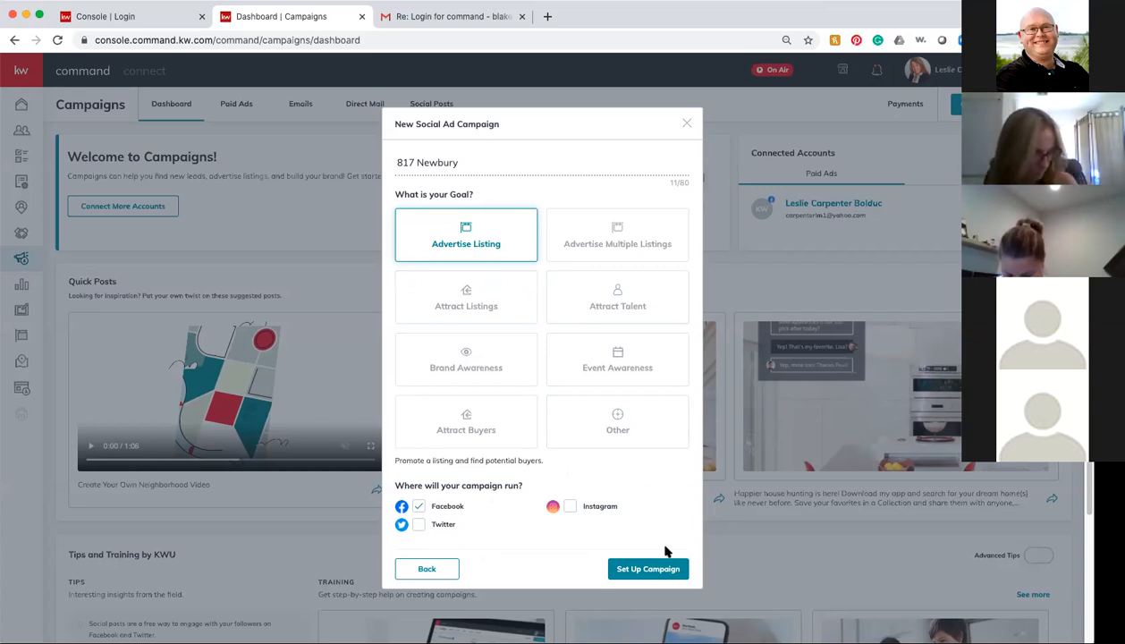
click(650, 571)
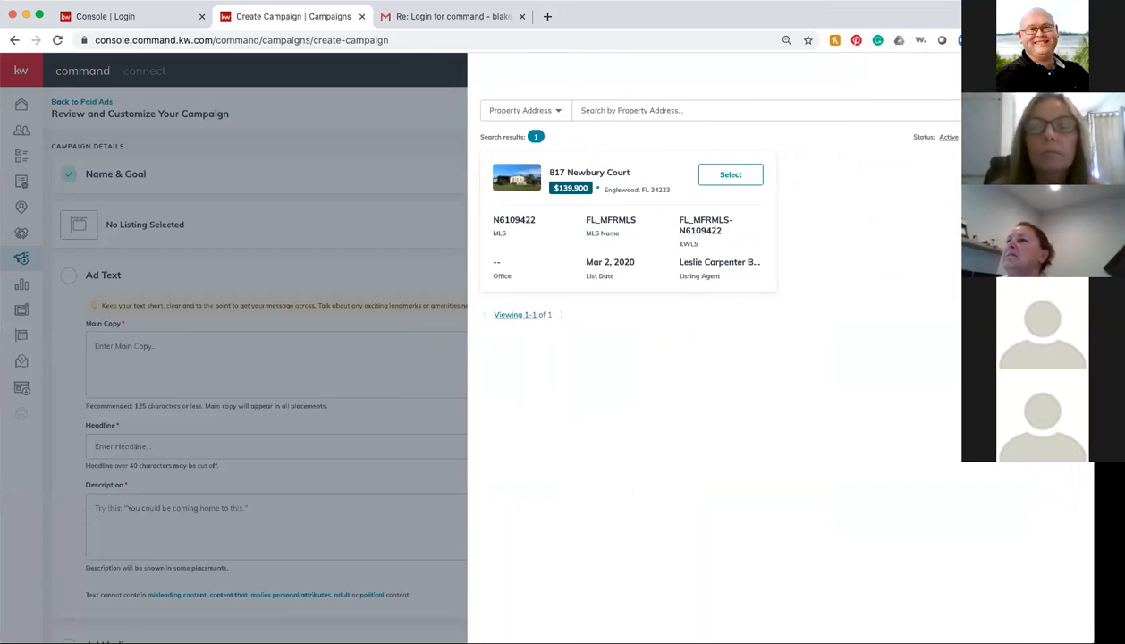
click(948, 137)
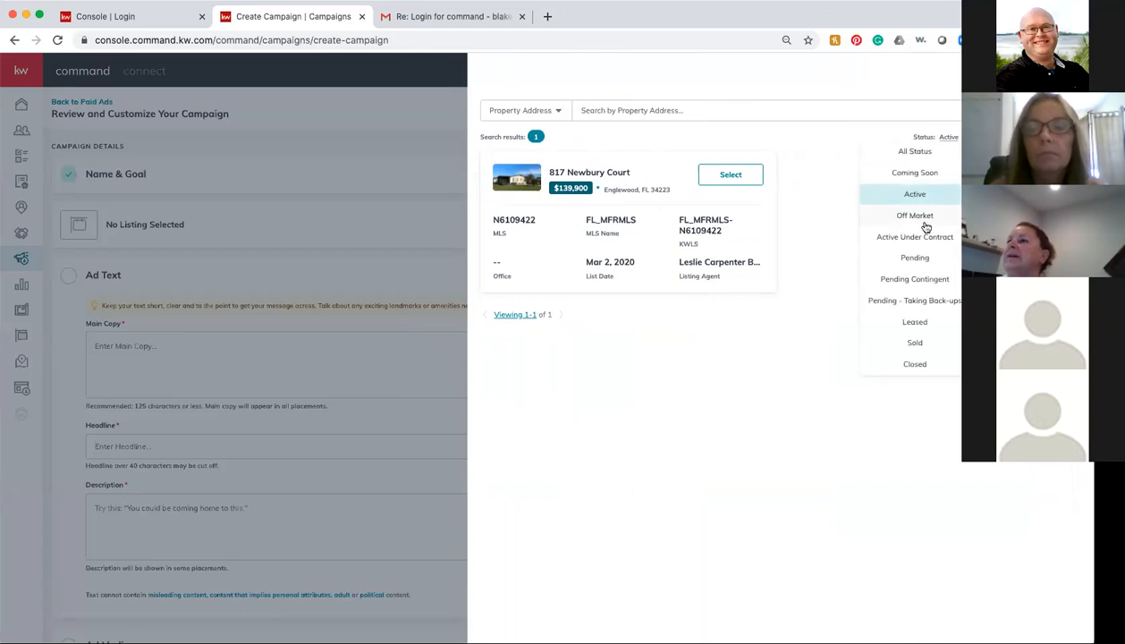
click(922, 260)
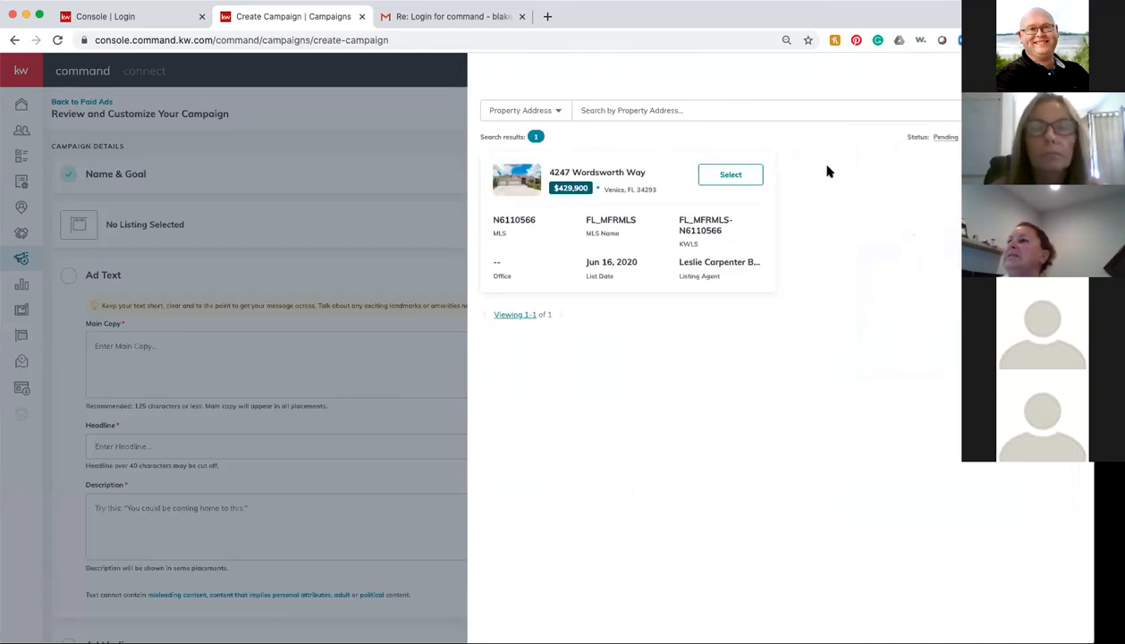
click(954, 138)
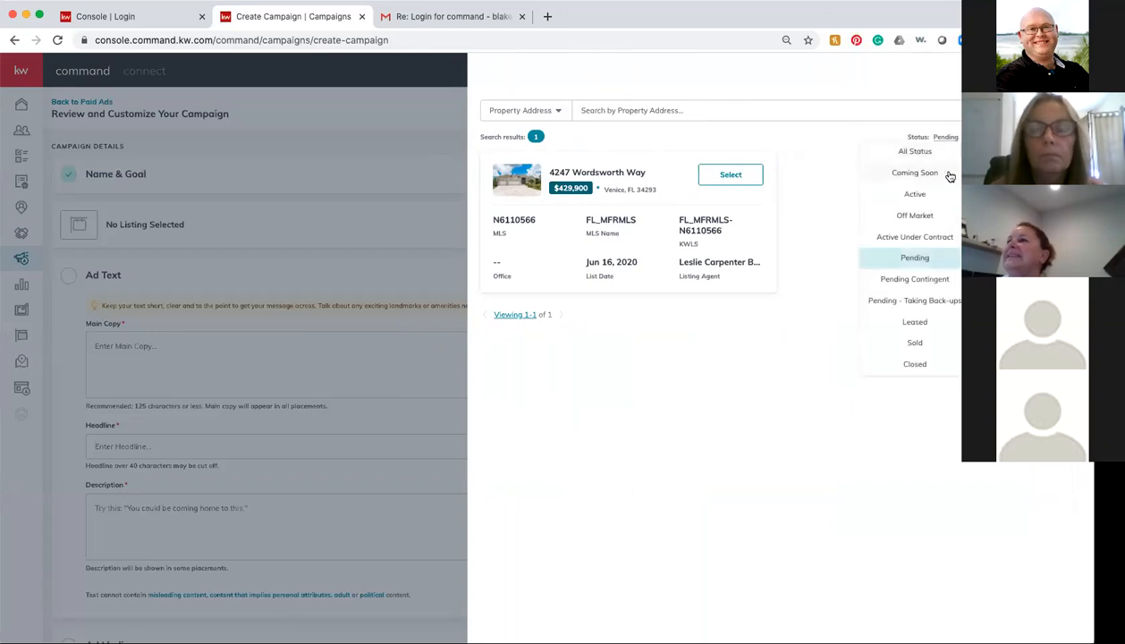
click(919, 195)
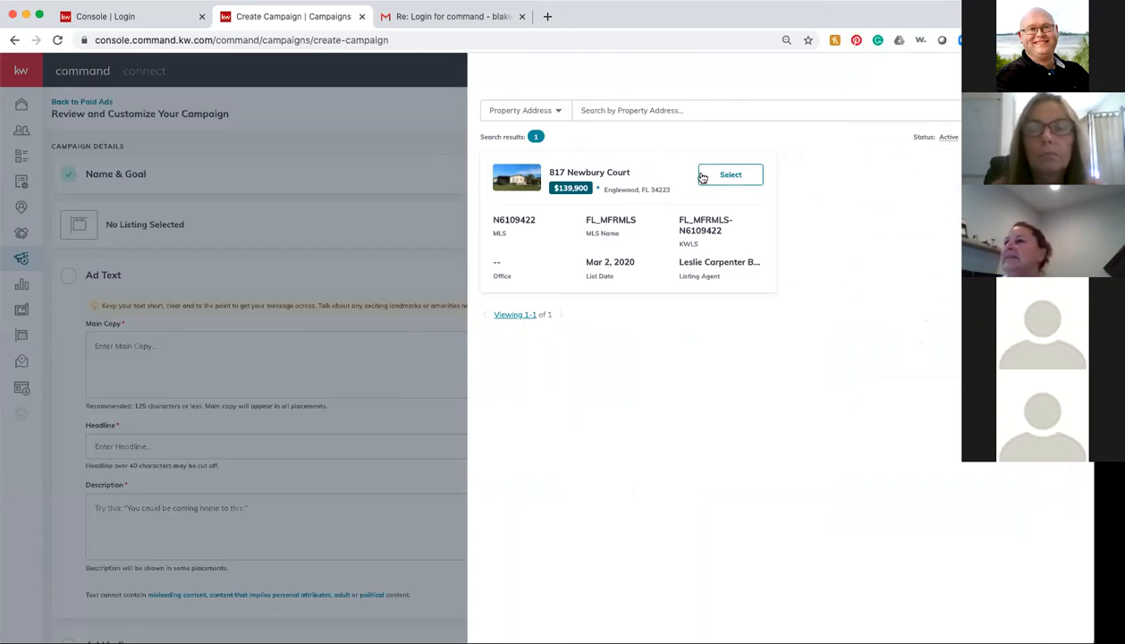
click(741, 176)
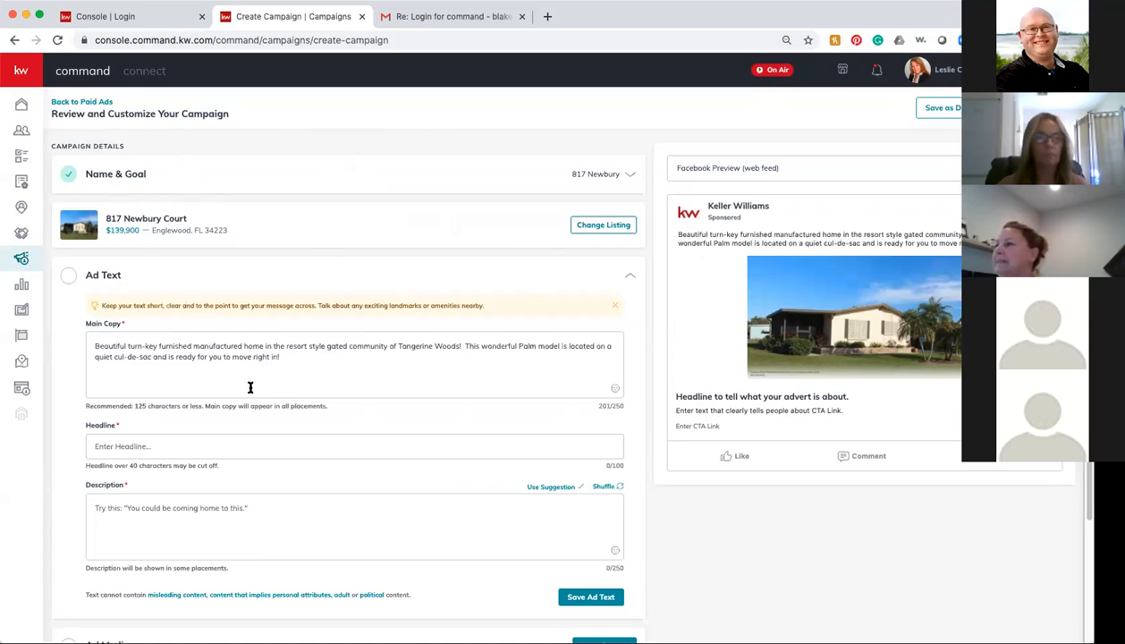
scroll(354, 402, down, 2)
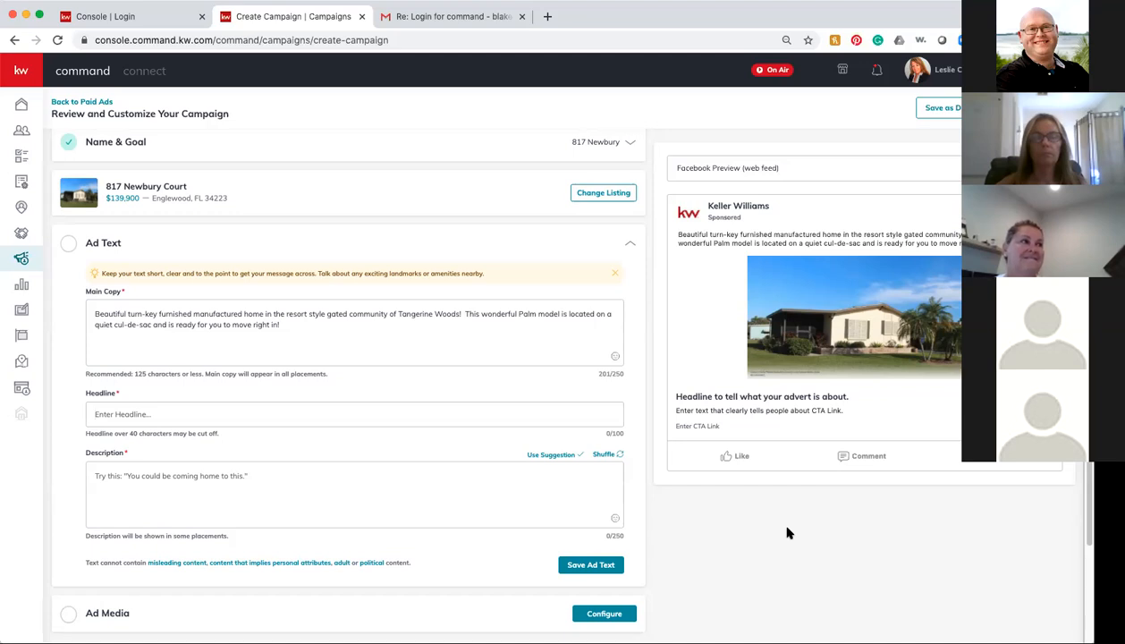
Step: Enter the ad headline 'A Treasure in Tangerine Woods'
text(A Tr)
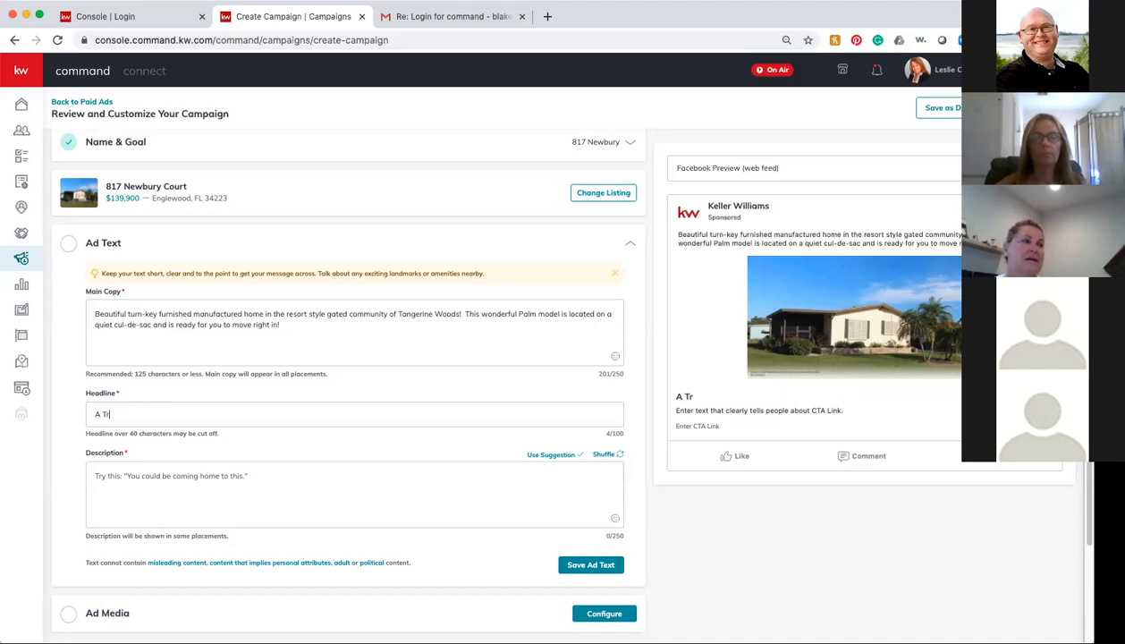
text(easure in Tangerine)
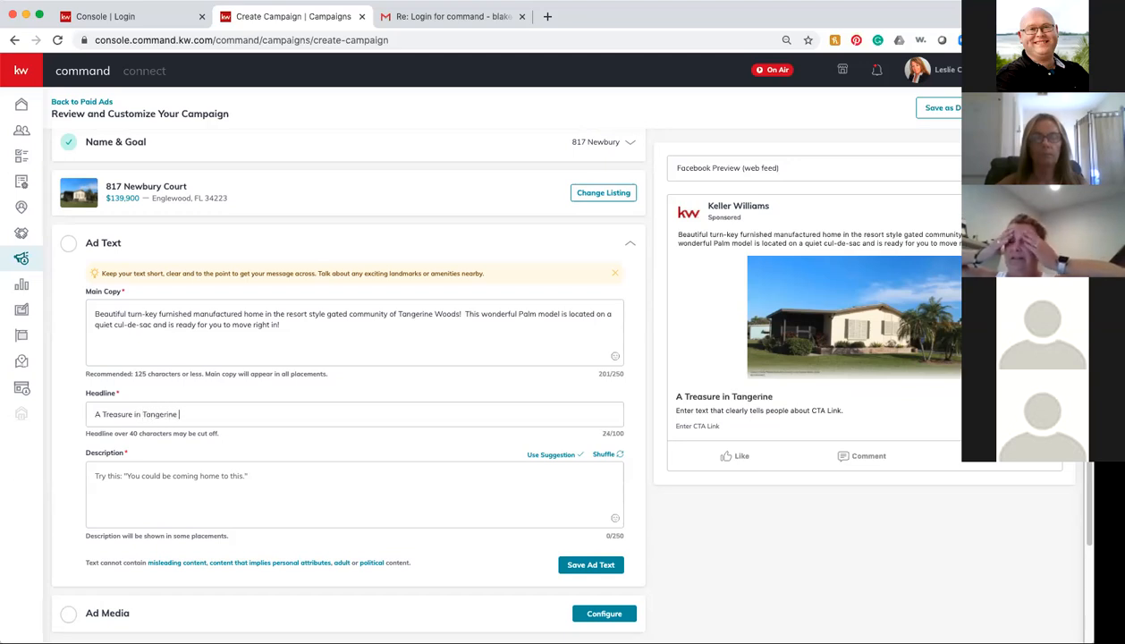
text( Woods)
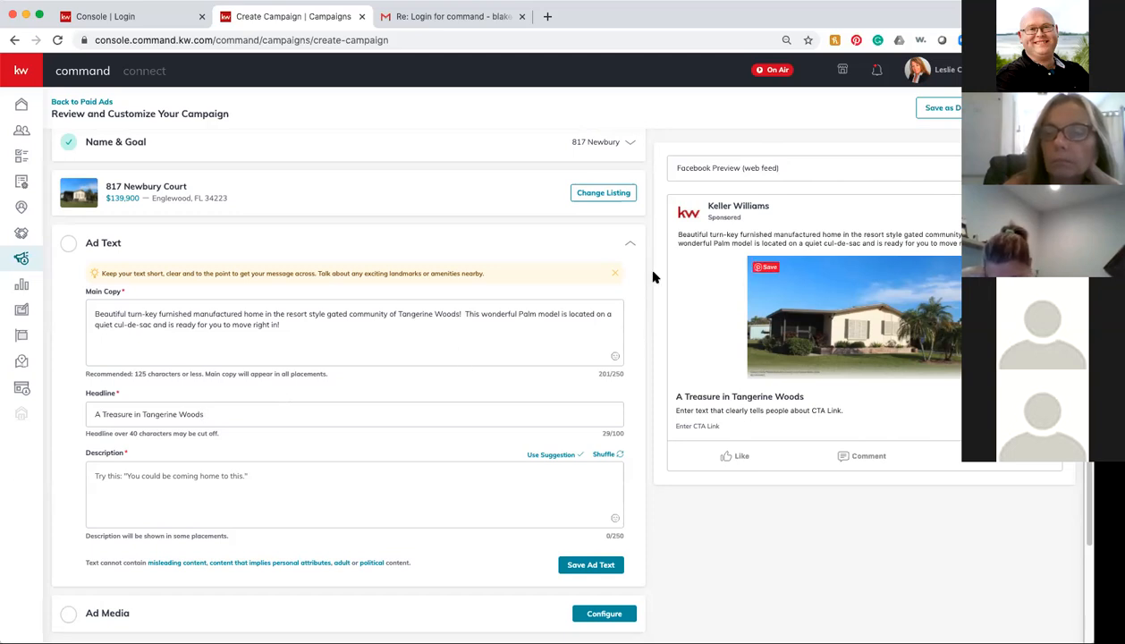
Step: Start the ad description as 'One of a kind find', correcting a typo
click(351, 466)
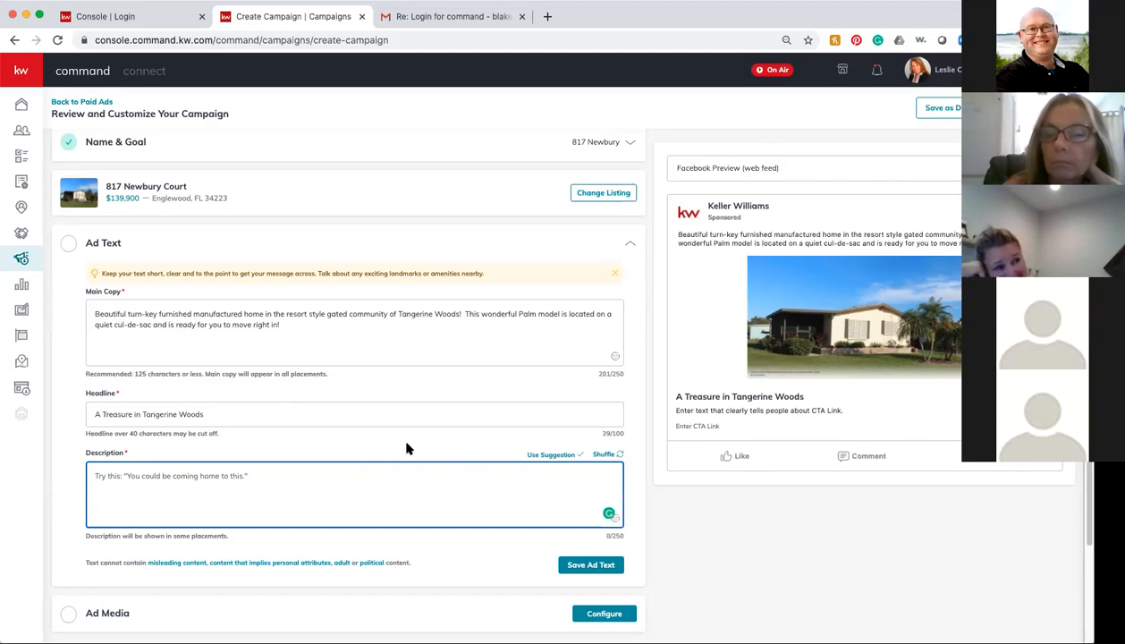
text(Onw)
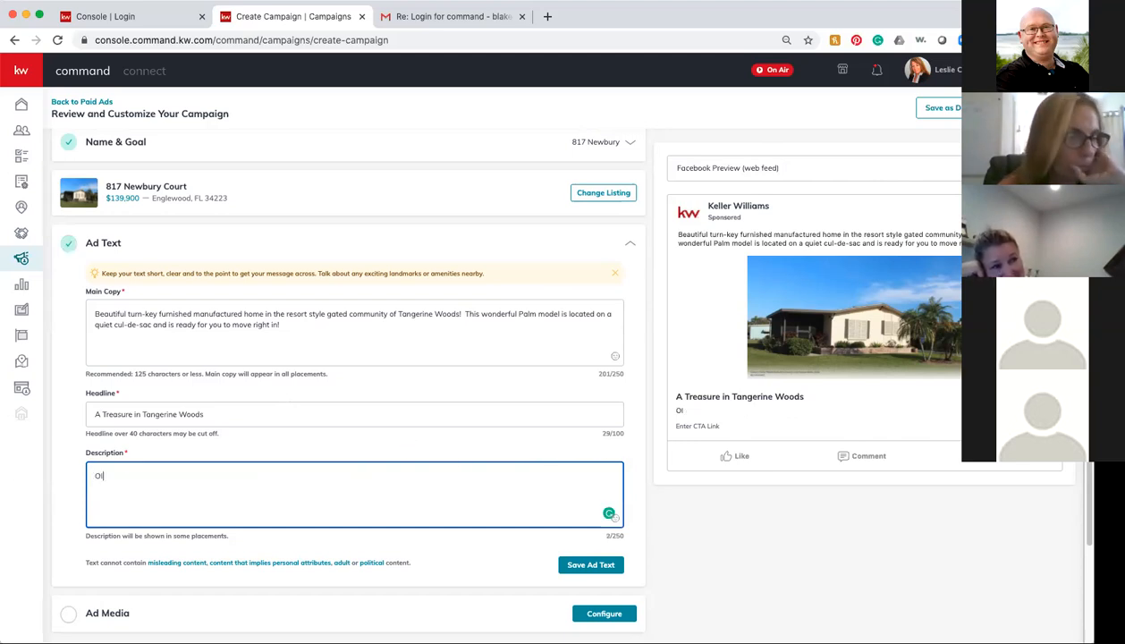
key(BackSpace)
key(BackSpace)
text(ne of a kinf)
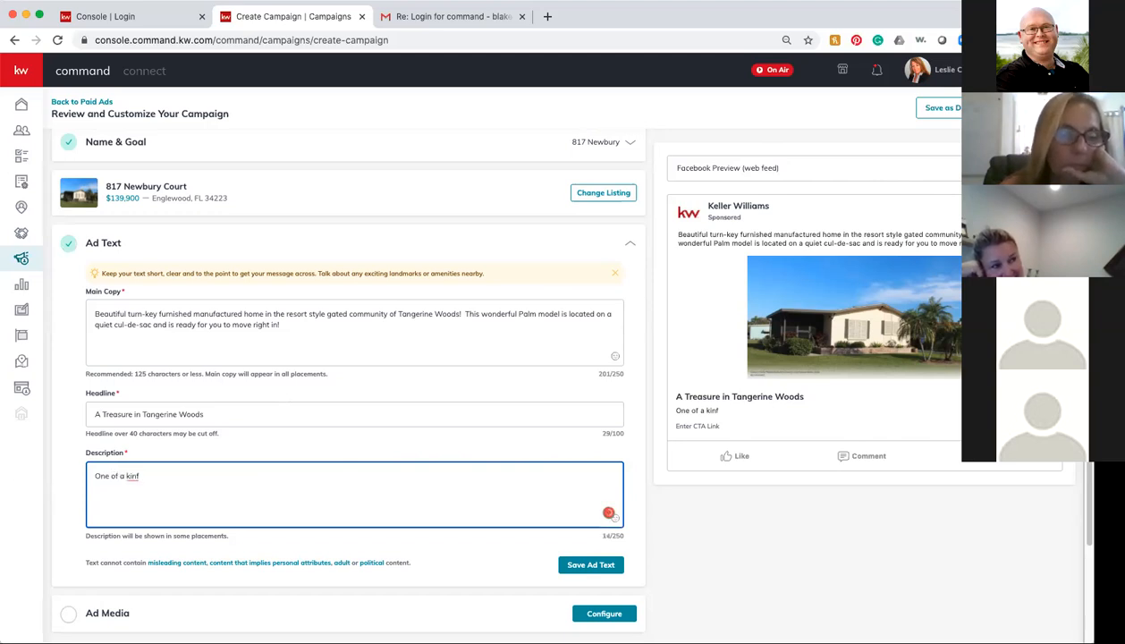
key(BackSpace)
text(d fin)
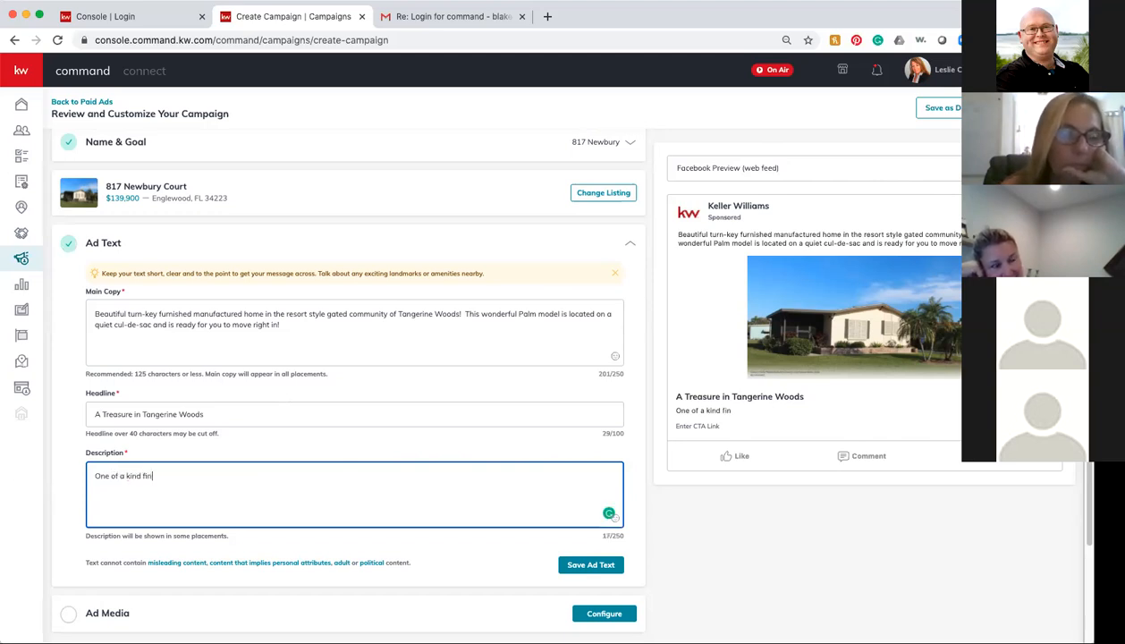
text(d CLi)
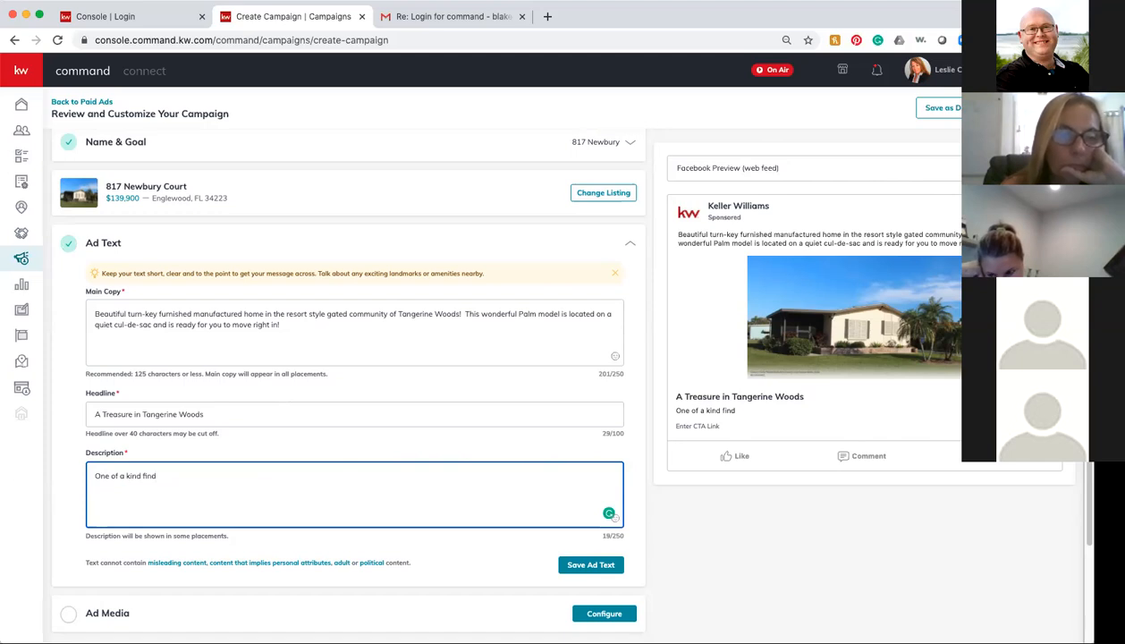
Step: Expand and collapse Ad Media, then reopen the Ad Text section
scroll(281, 547, down, 1)
scroll(281, 548, down, 1)
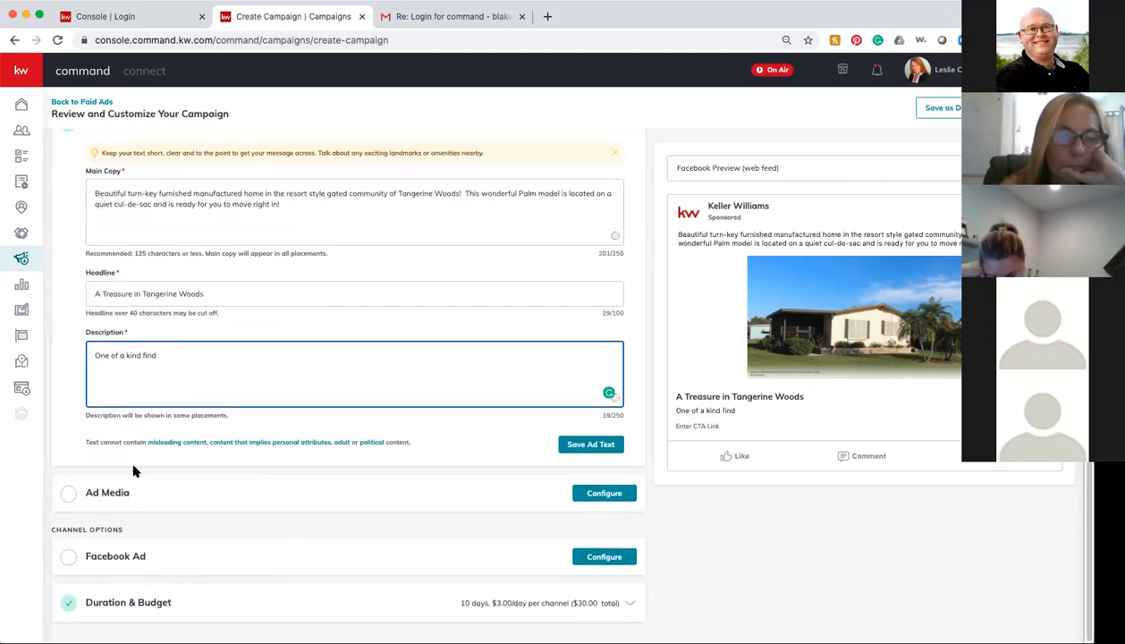
click(100, 492)
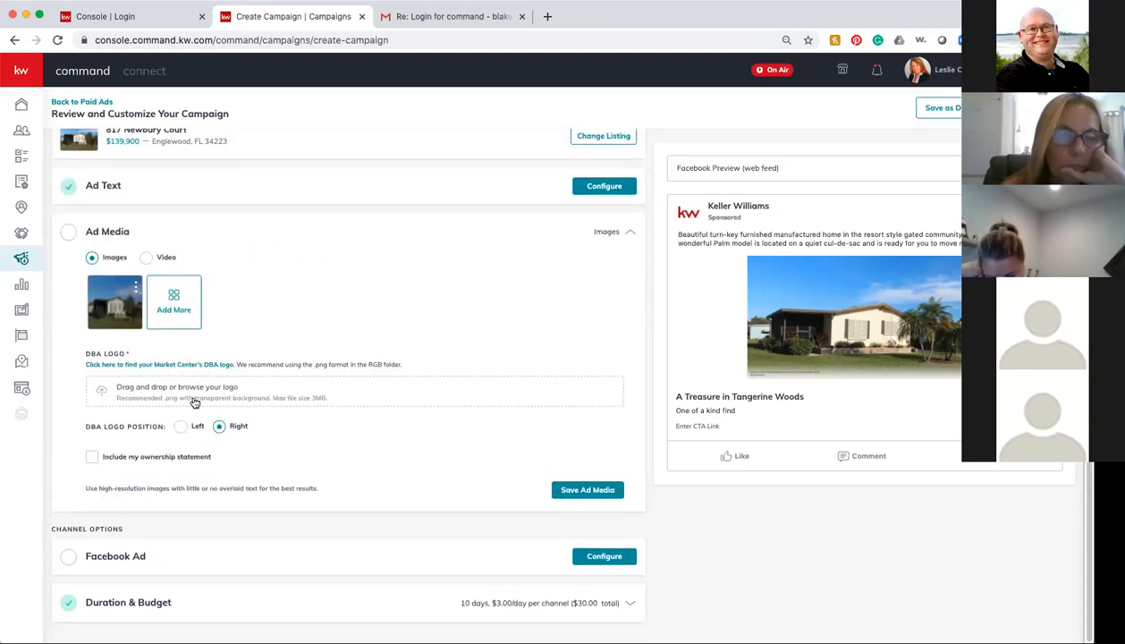
click(122, 234)
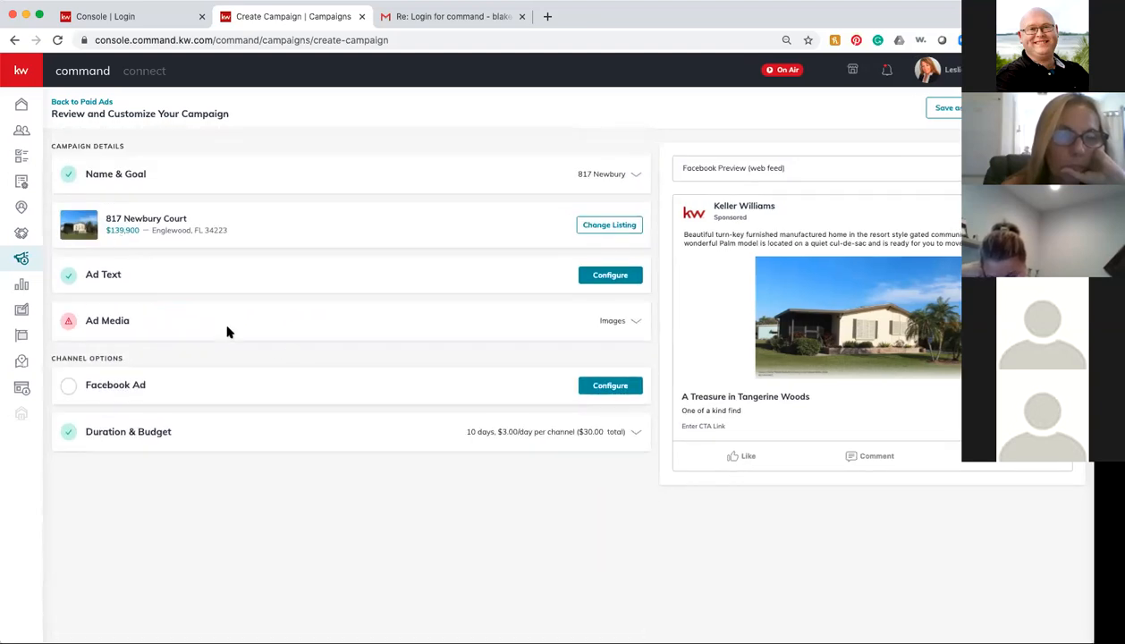
click(128, 279)
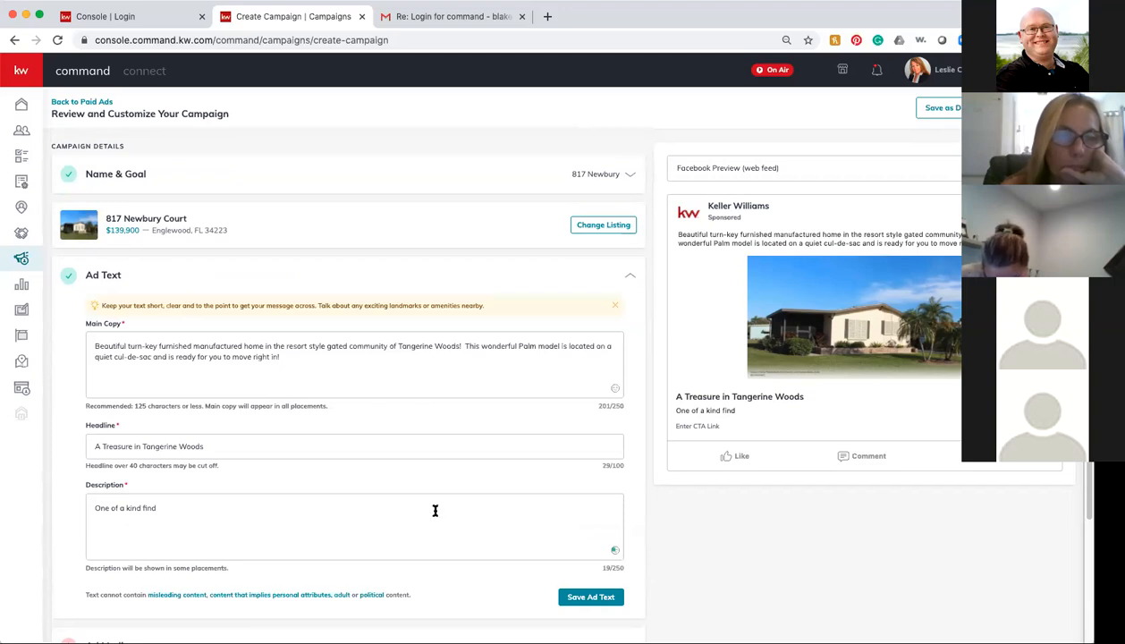
scroll(435, 511, down, 3)
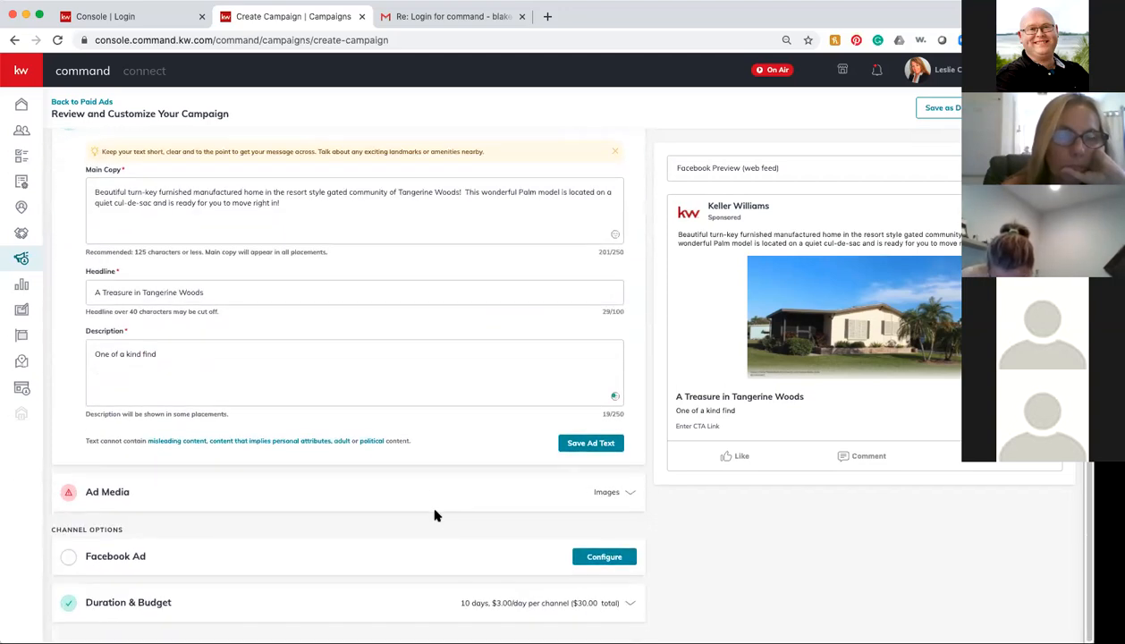
Step: Open the Facebook Ad channel settings and review call-to-action labels, keeping Learn More
click(133, 559)
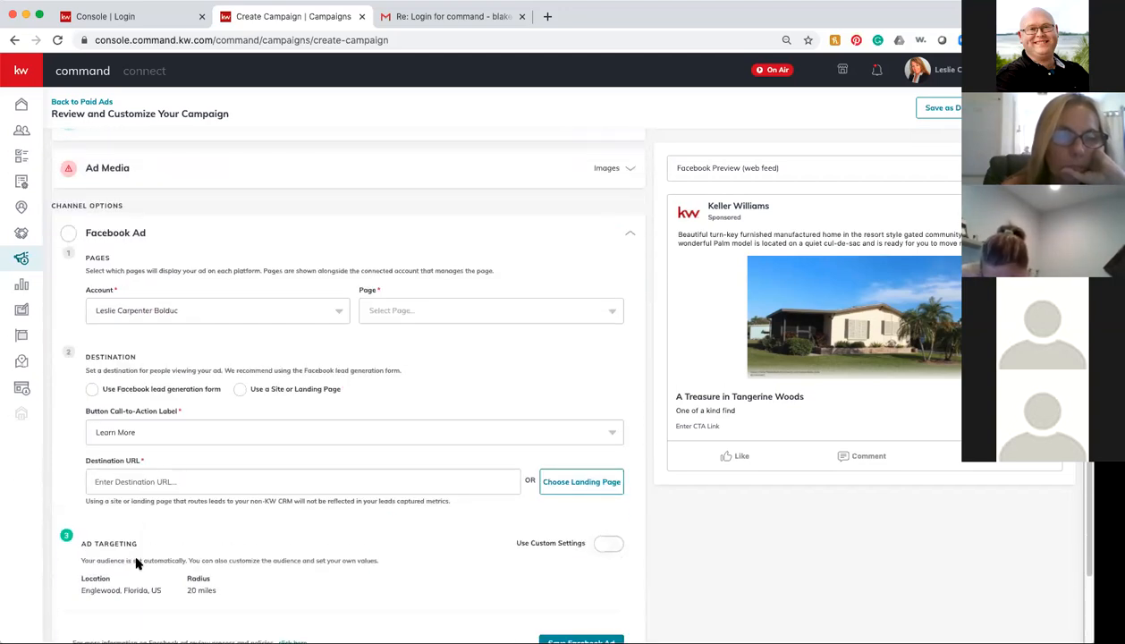
click(605, 433)
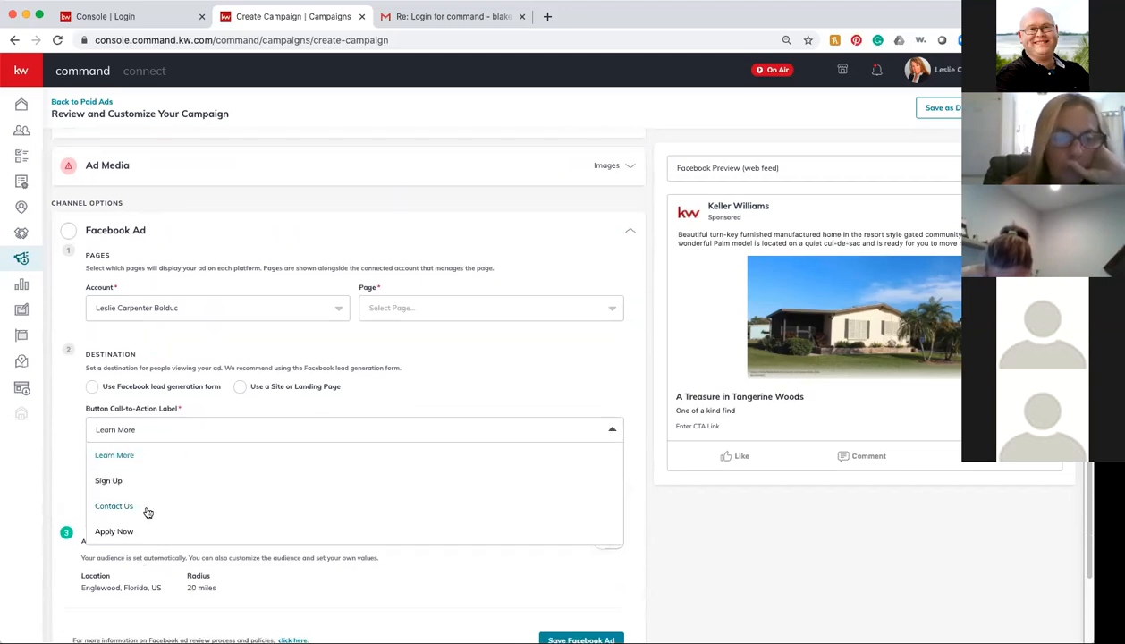
click(466, 347)
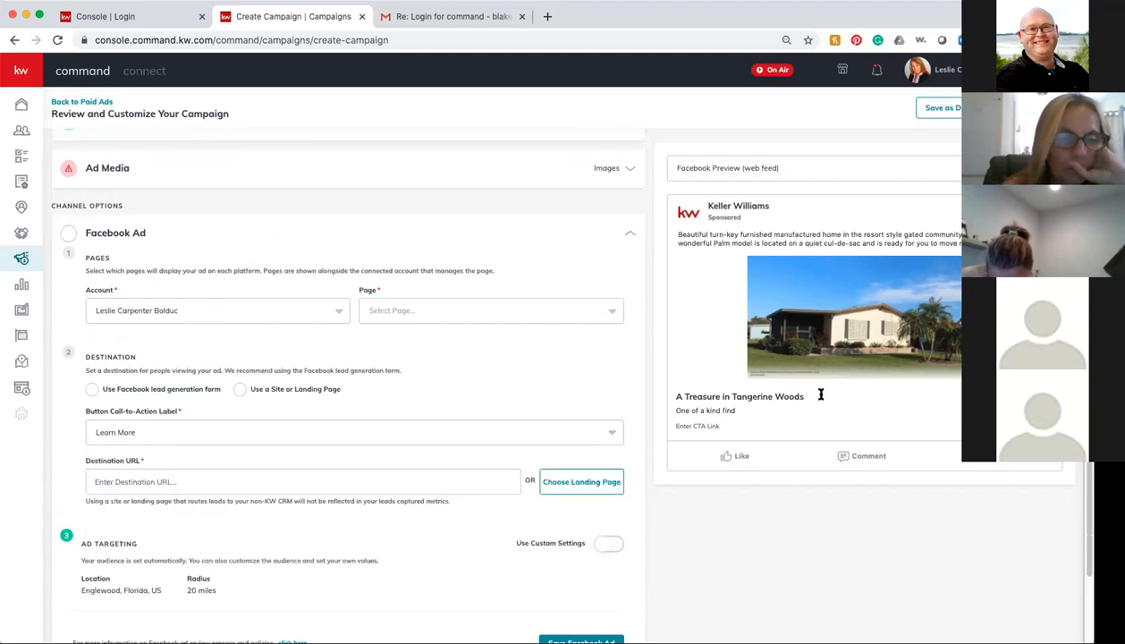
scroll(569, 309, up, 1)
scroll(569, 309, up, 2)
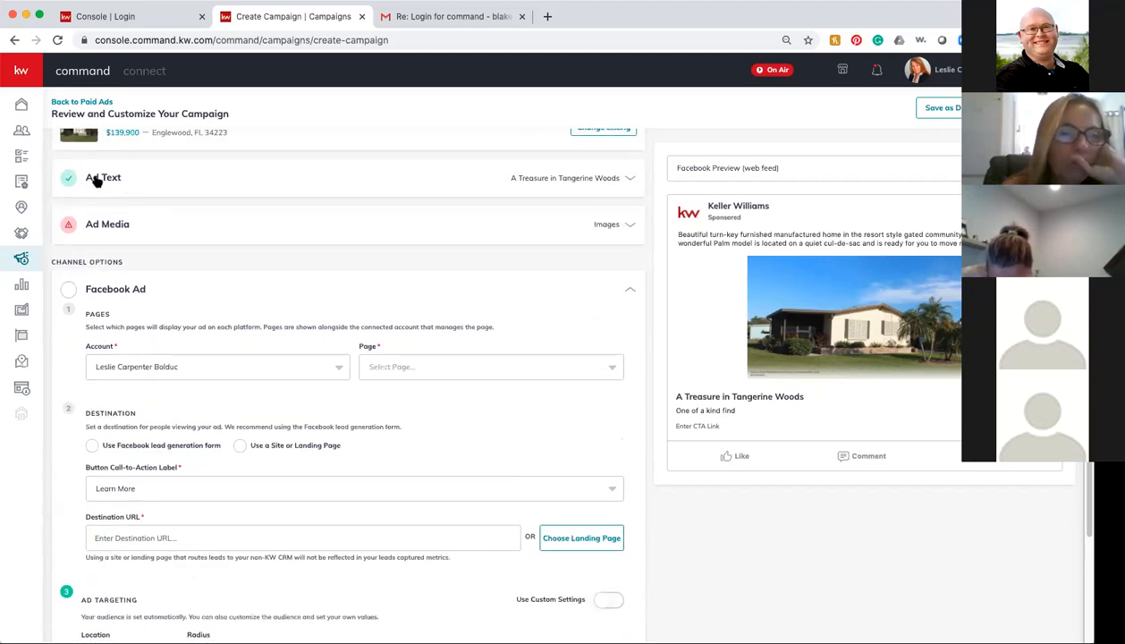
Step: Complete the description as 'One of a kind find, click the button now to learn more!'
click(95, 177)
click(170, 407)
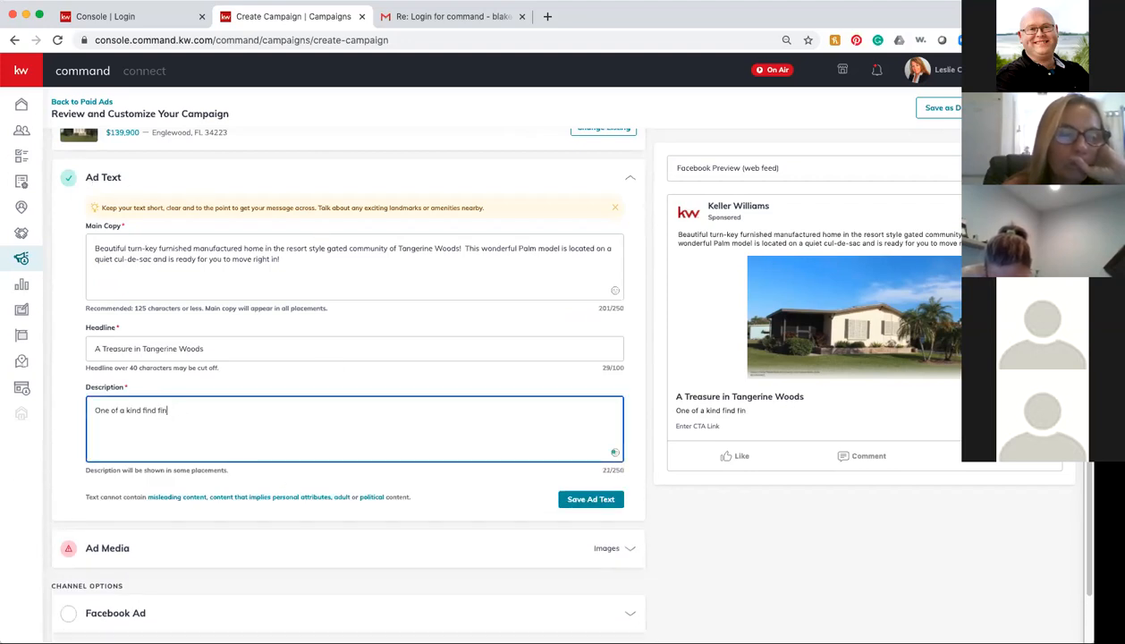
text(find )
text(cl)
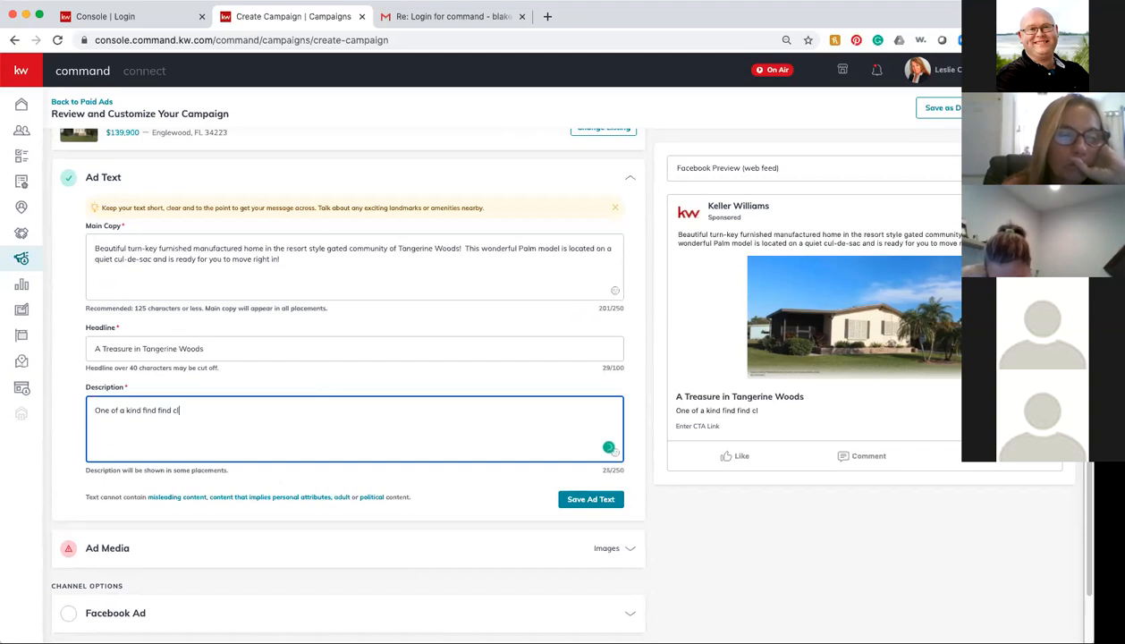
text(ick the button )
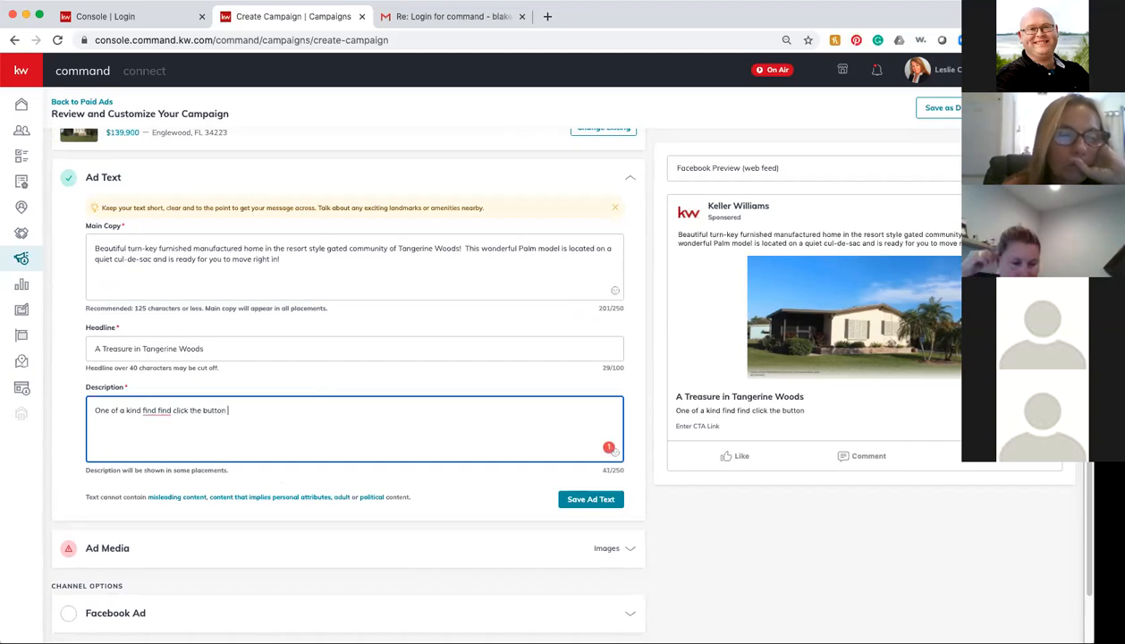
text(now to learn more!)
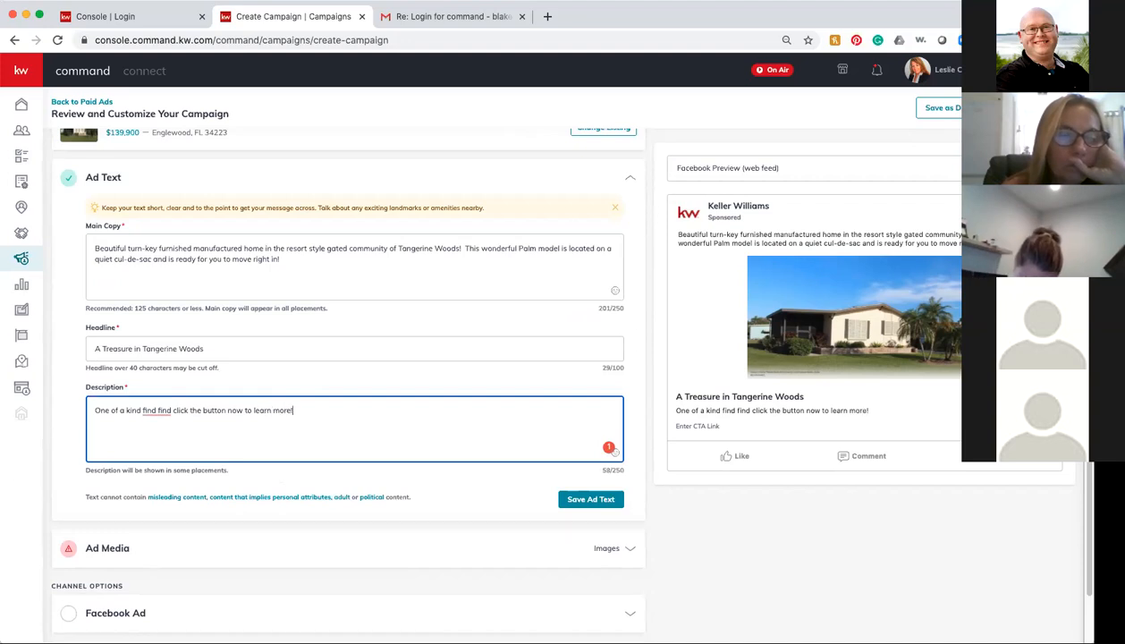
mouse_move(152, 409)
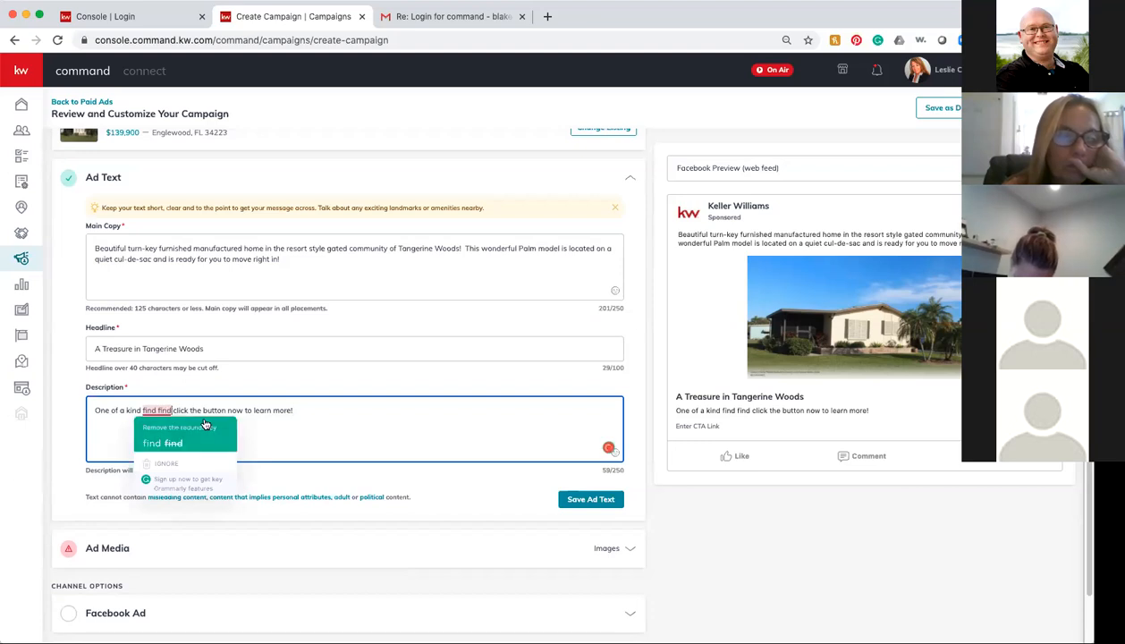
click(167, 421)
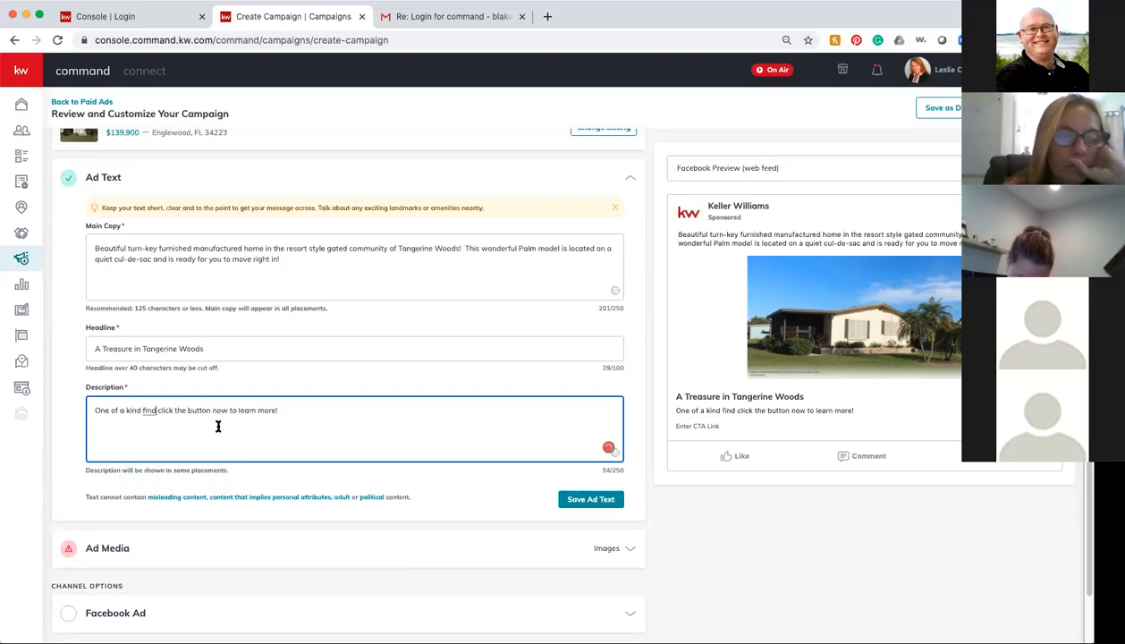
text(,)
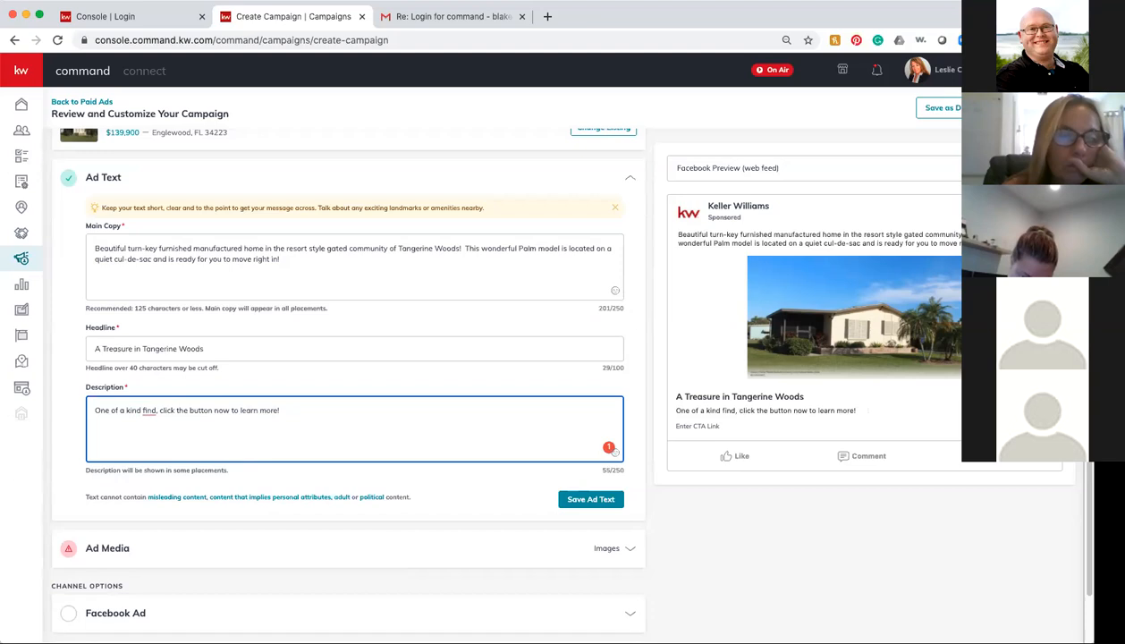
mouse_move(144, 408)
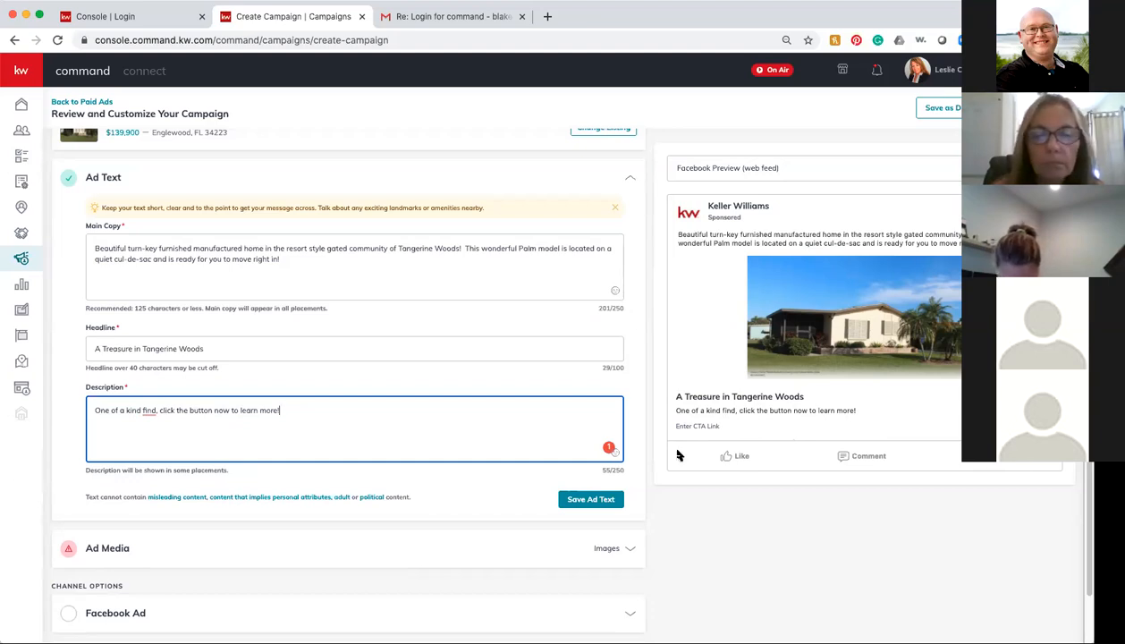
Step: Save the ad text, expand Ad Media, and bring up the listing photos in Select Media
click(589, 499)
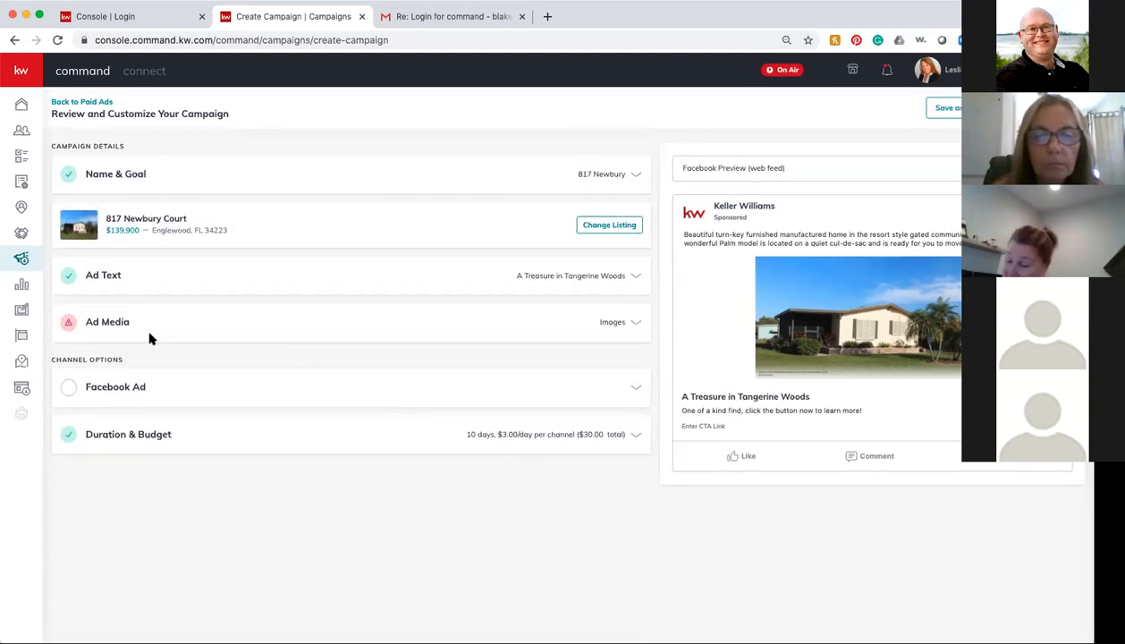
click(118, 324)
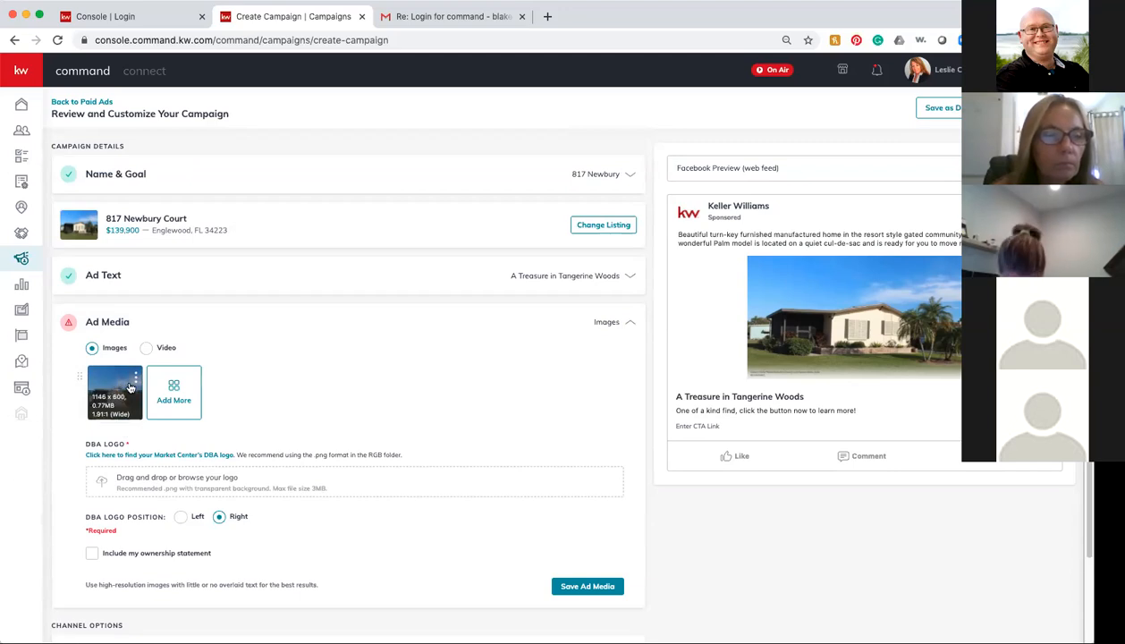
click(177, 384)
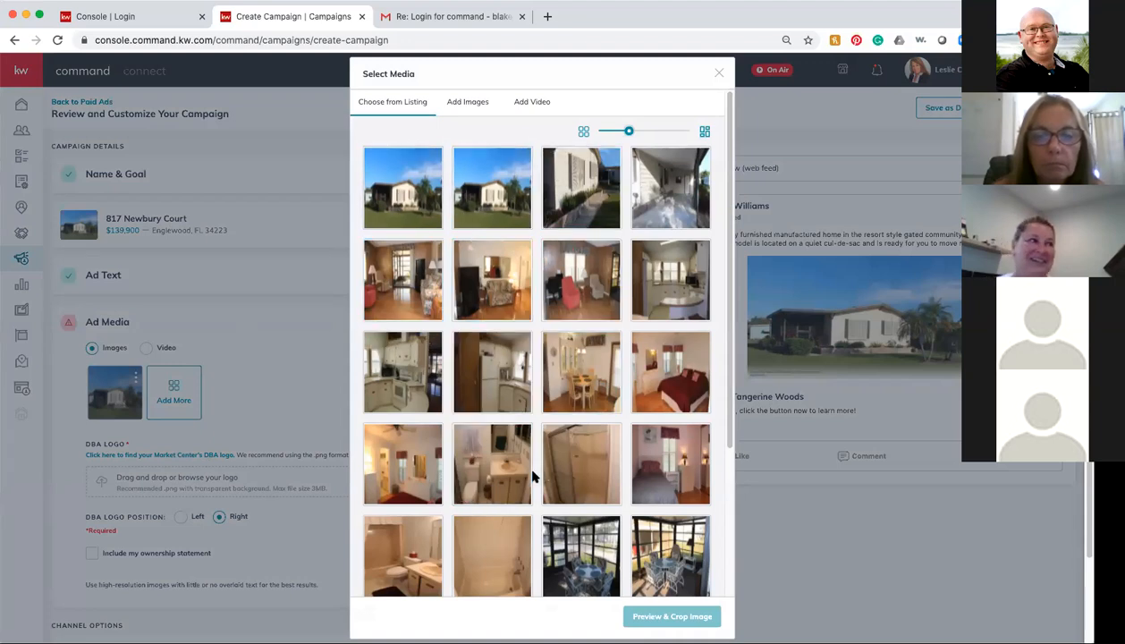
Step: Pick the swimming pool photo, preview its crop, and save it as an ad image
scroll(559, 490, down, 2)
scroll(560, 490, down, 4)
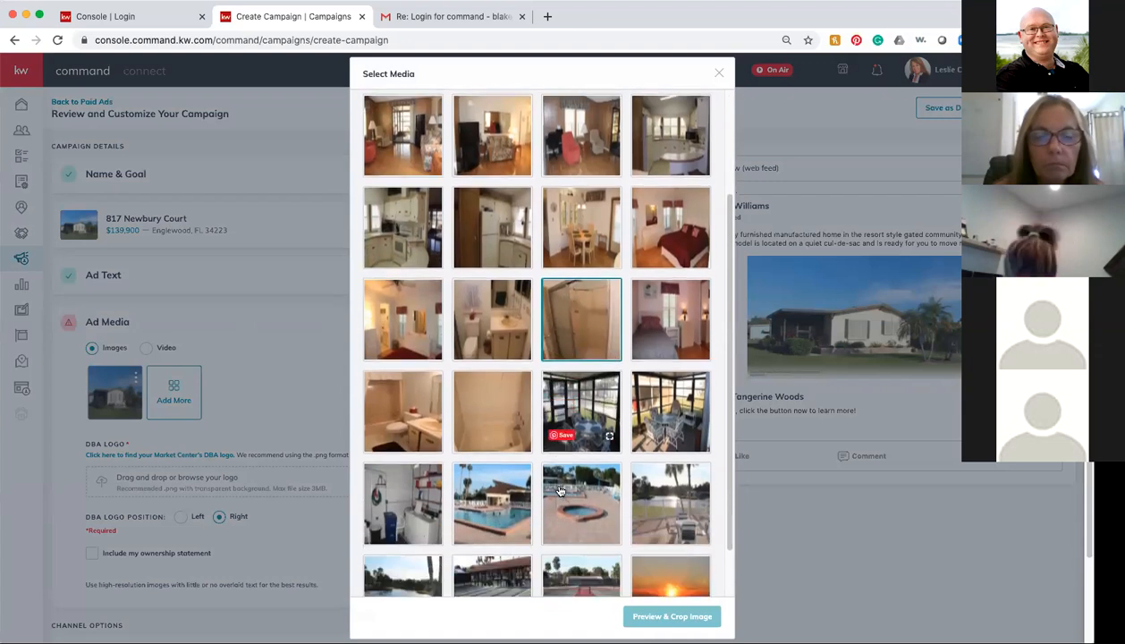
click(495, 483)
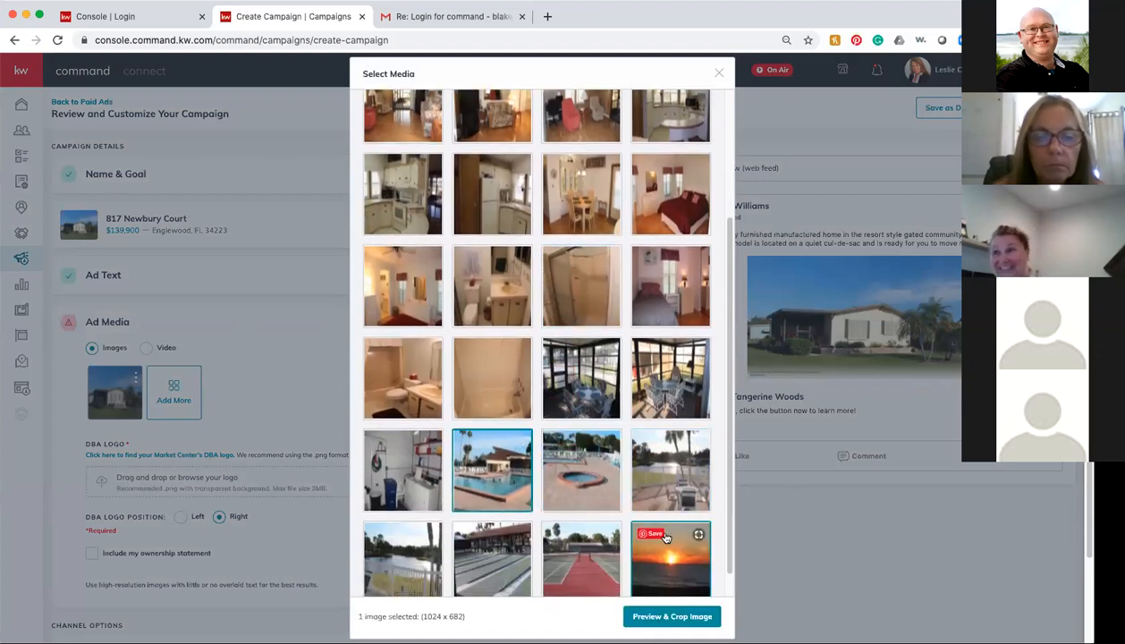
click(666, 471)
click(461, 479)
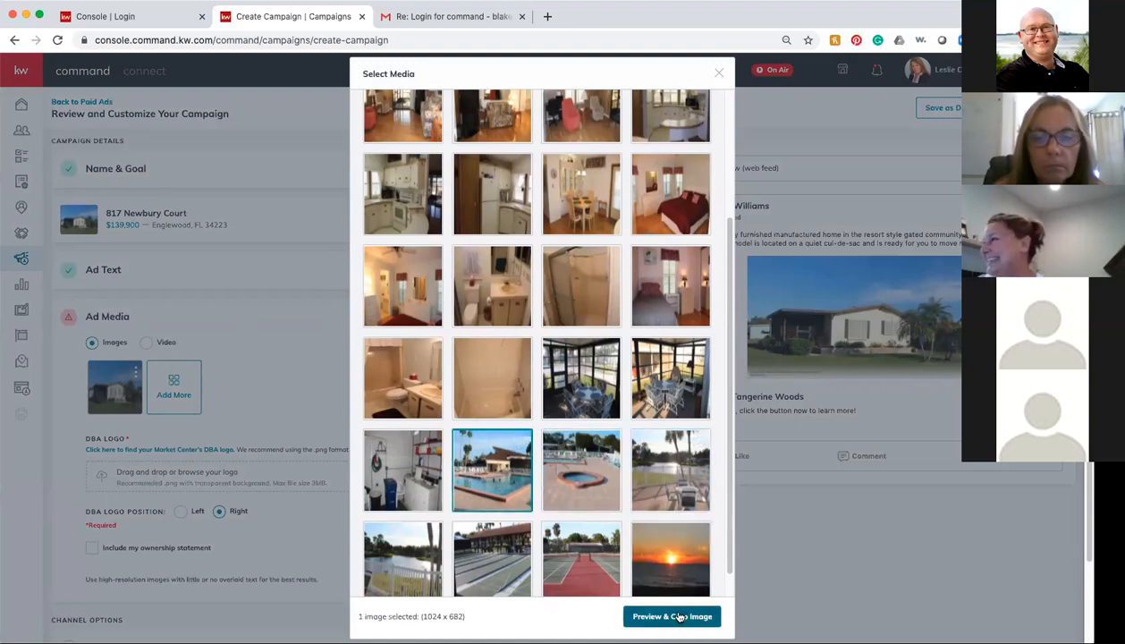
click(672, 615)
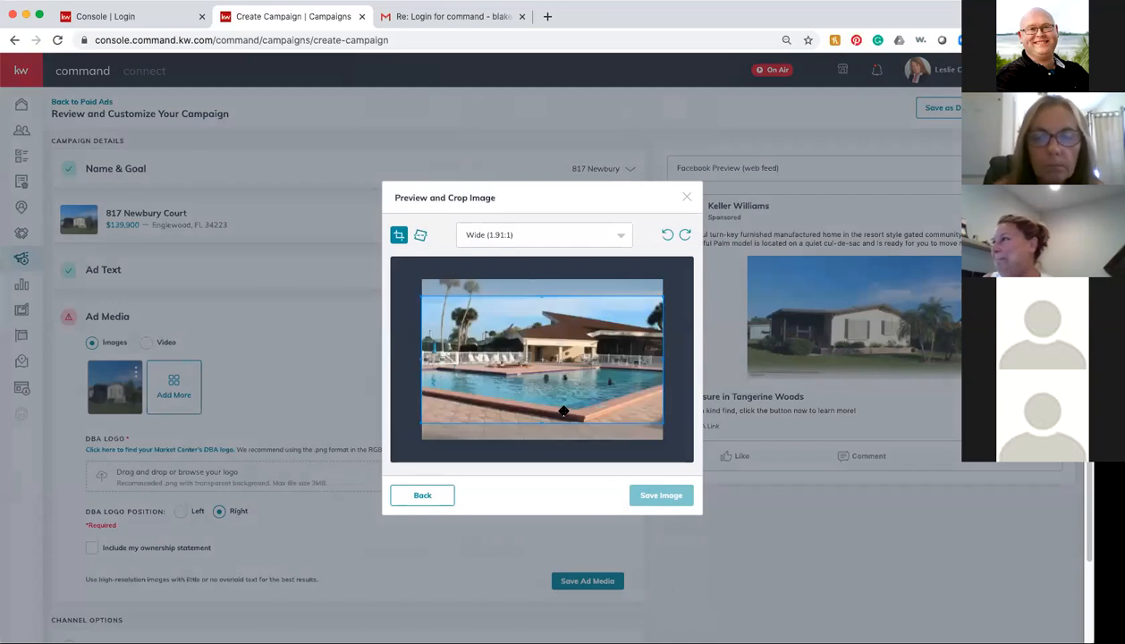
click(656, 498)
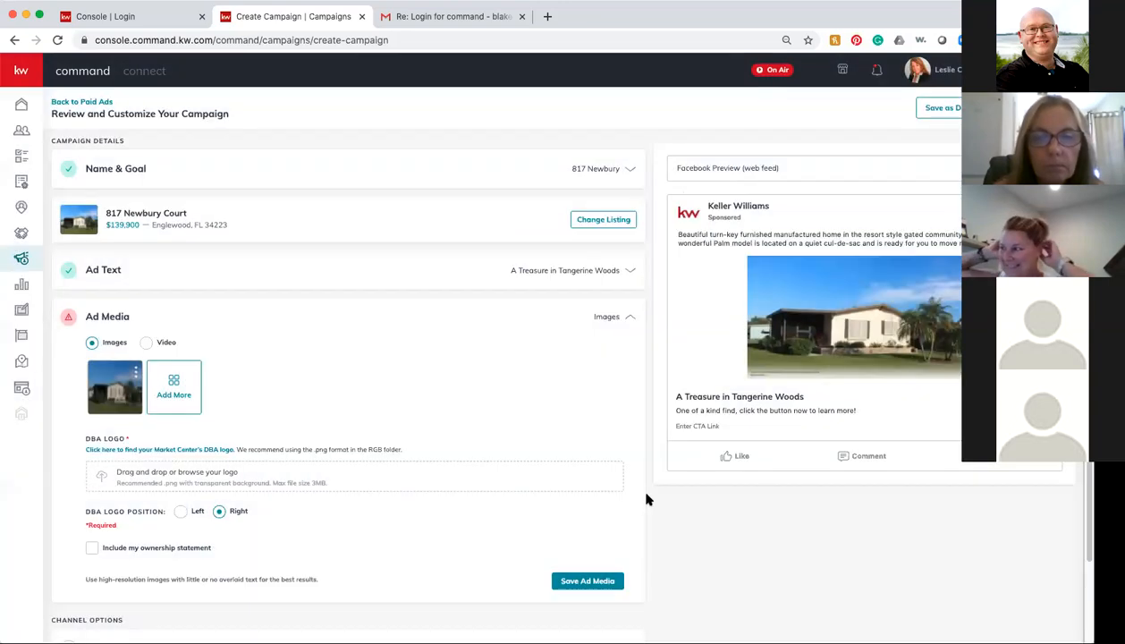
Step: Choose the lakeside deck photo with palm trees, preview its crop, and save it
click(234, 383)
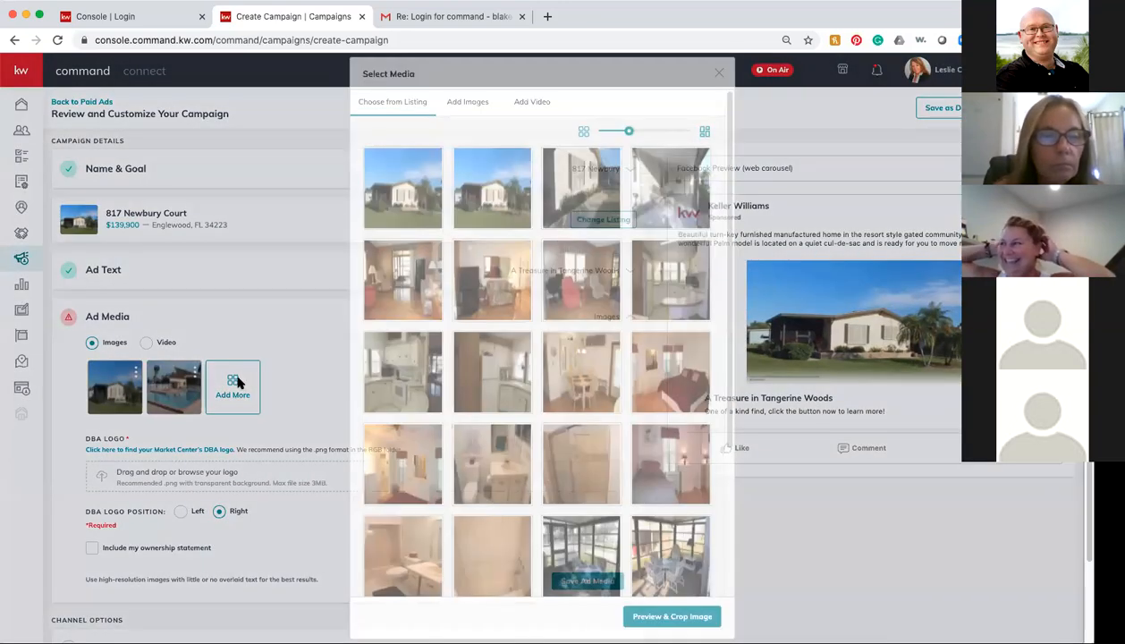
scroll(555, 463, down, 3)
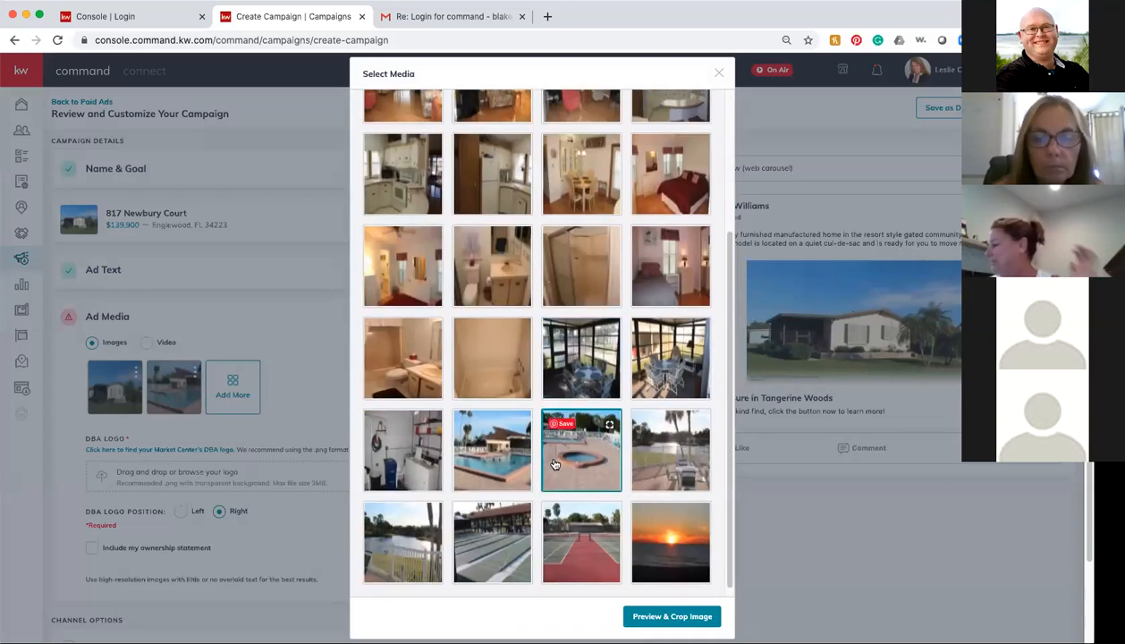
click(677, 455)
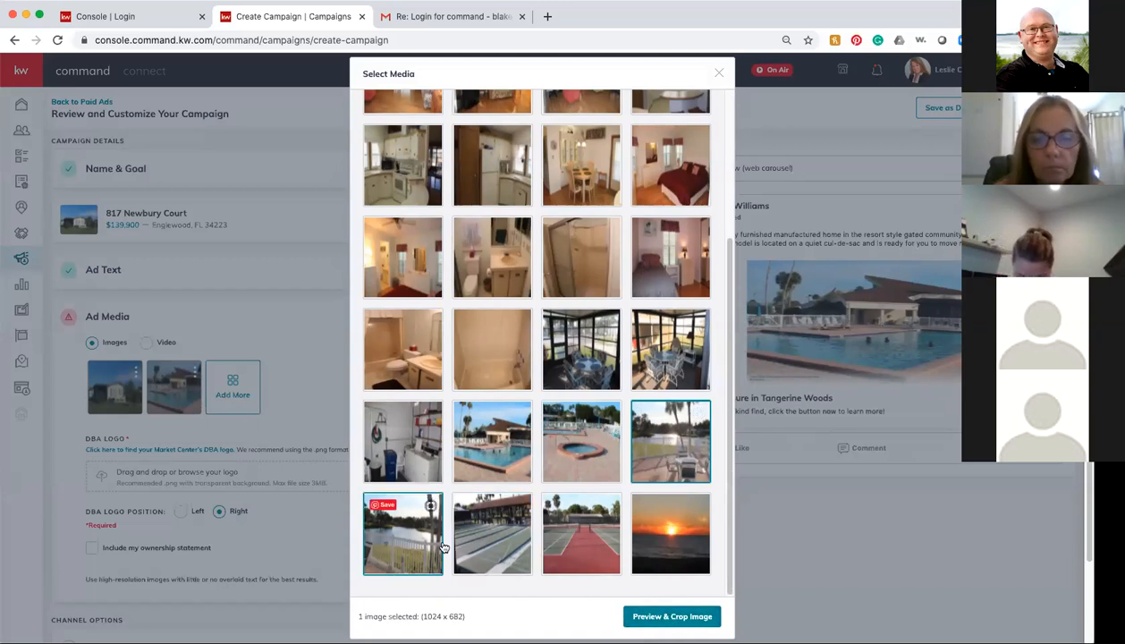
click(673, 617)
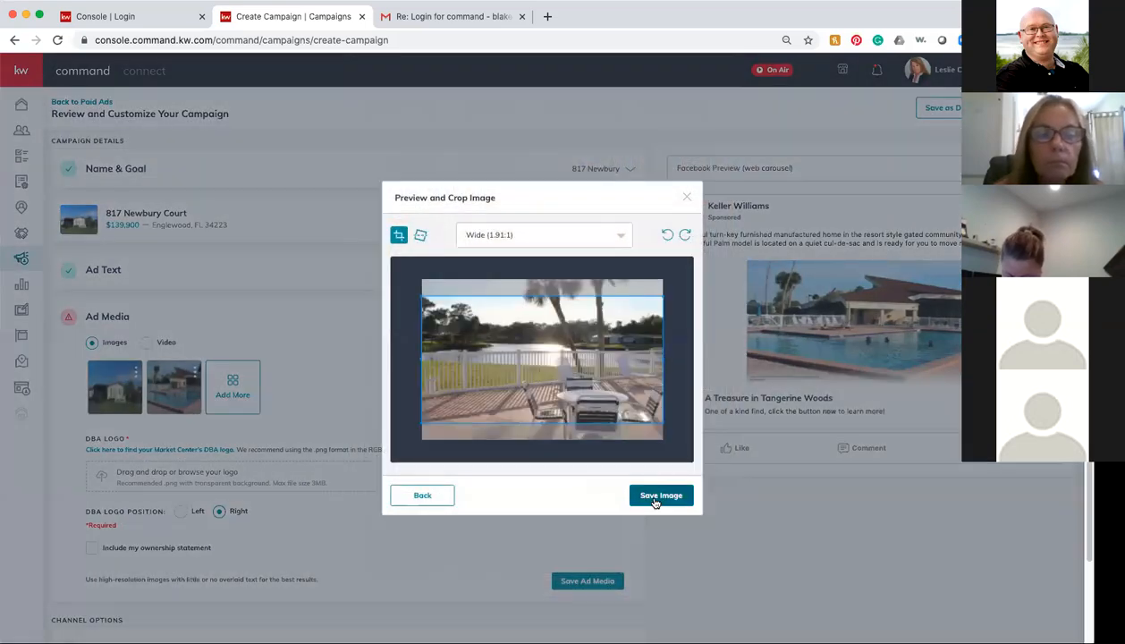
click(650, 495)
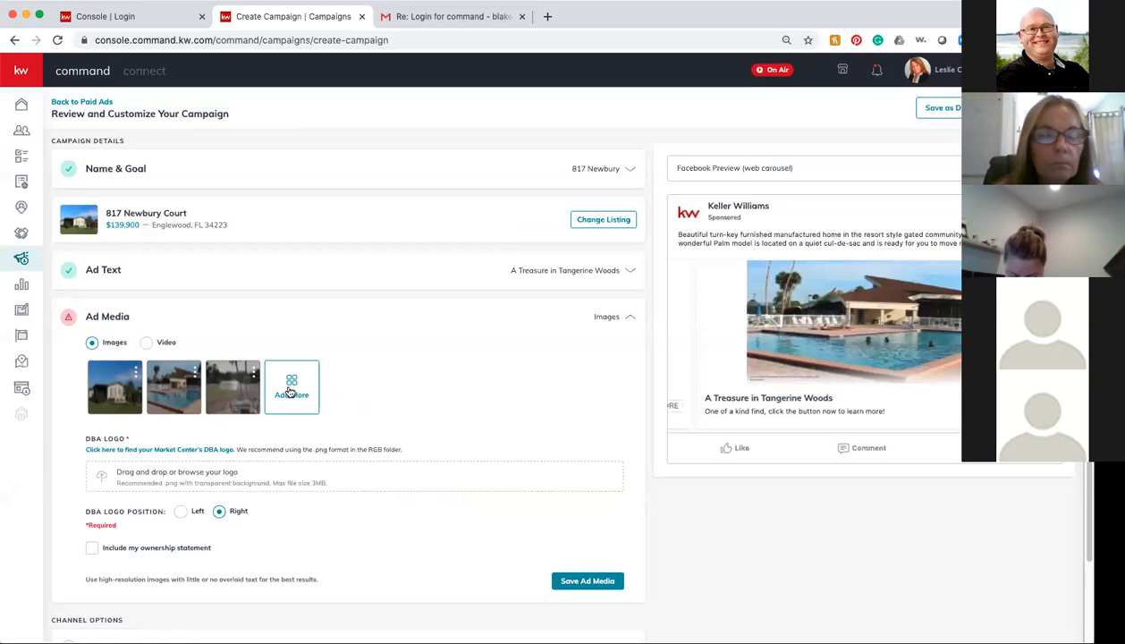
Step: Pick the living-room photo from the listing photos and open its crop preview
click(290, 391)
scroll(608, 456, down, 5)
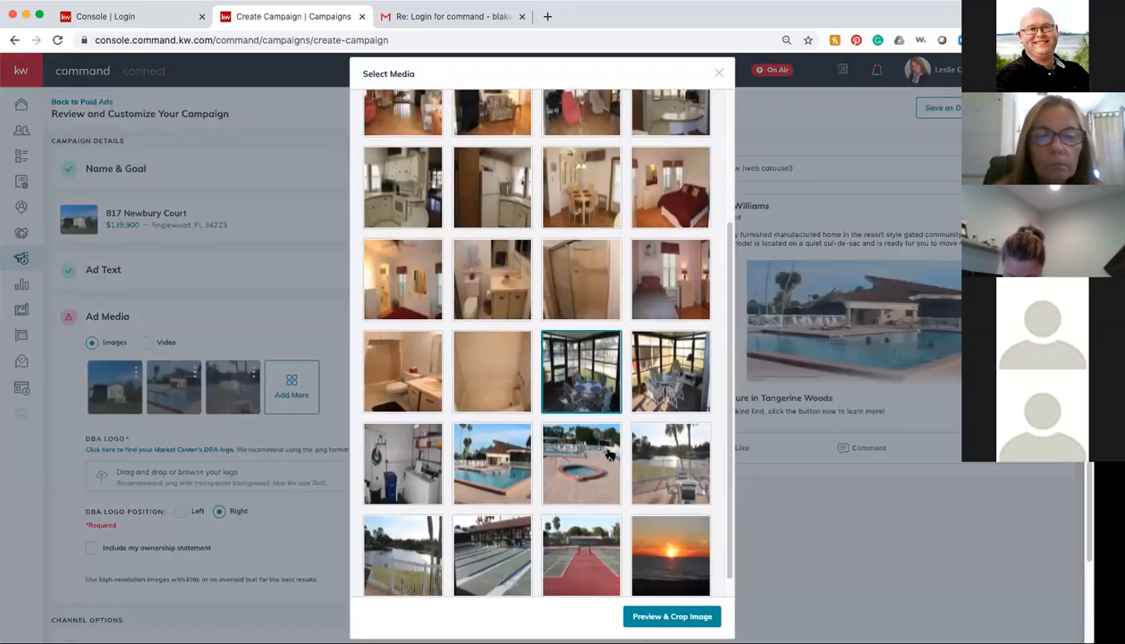
scroll(608, 456, up, 3)
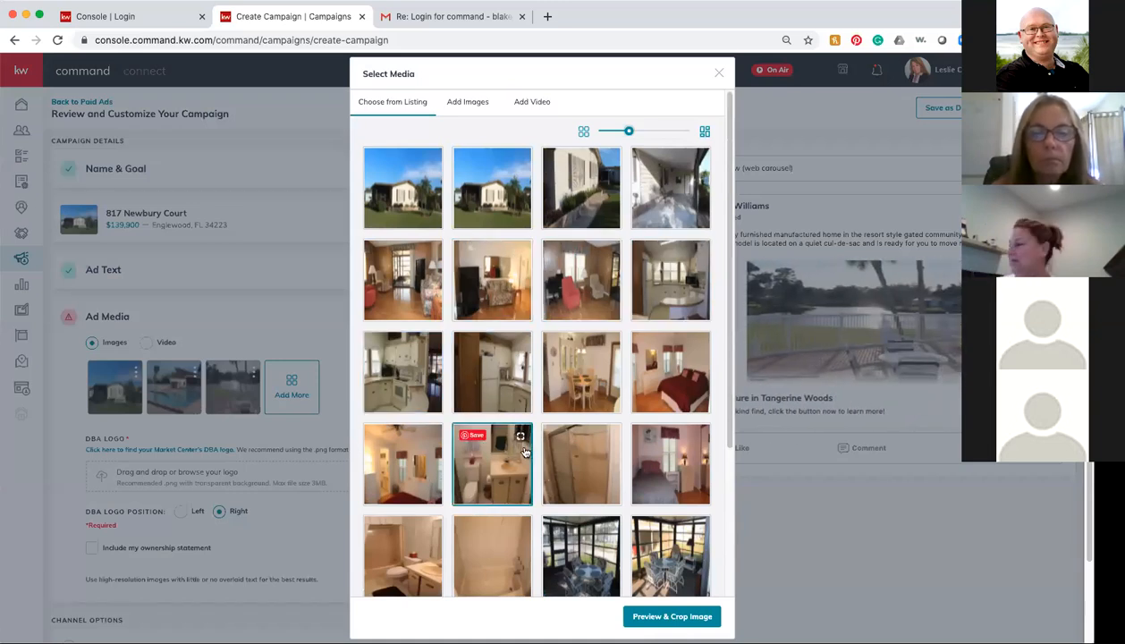
scroll(524, 452, down, 3)
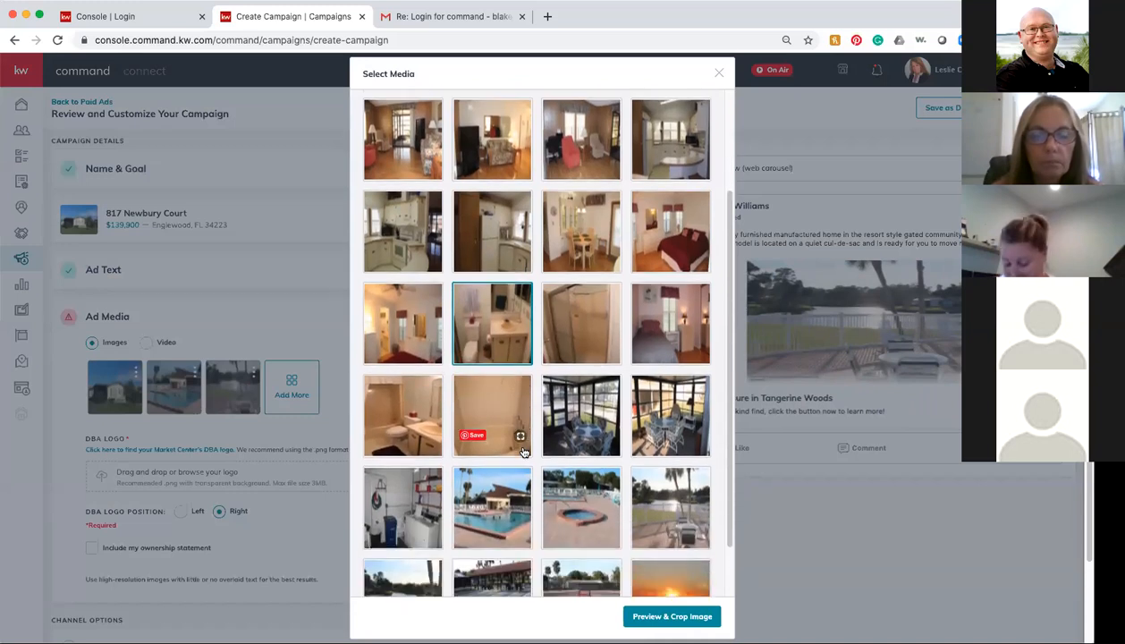
scroll(525, 452, down, 2)
scroll(524, 451, up, 5)
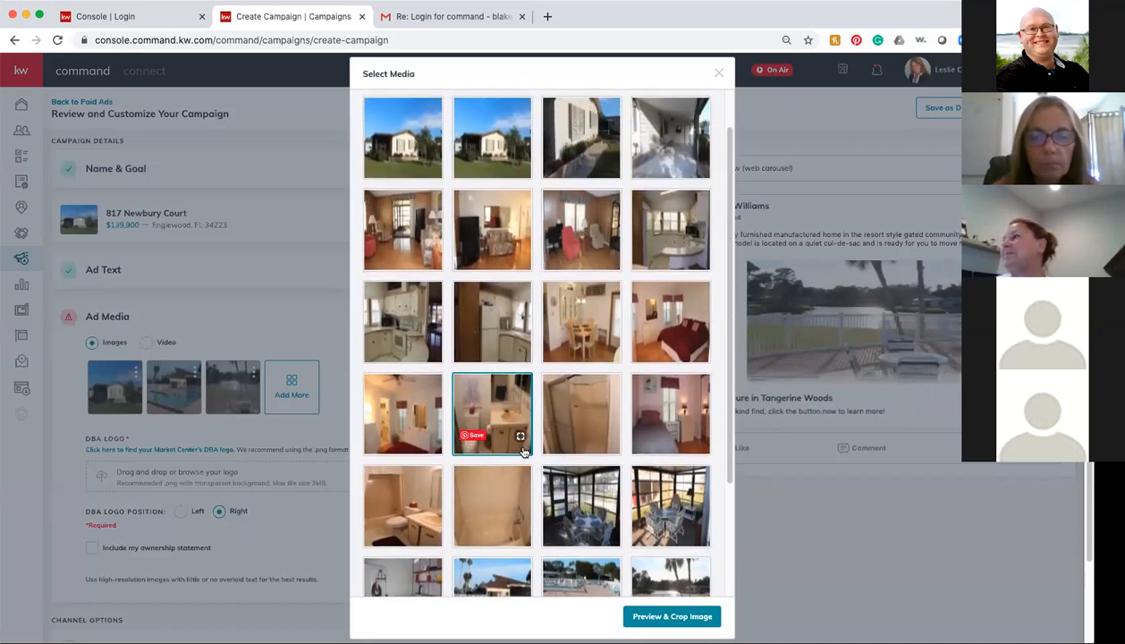
click(401, 228)
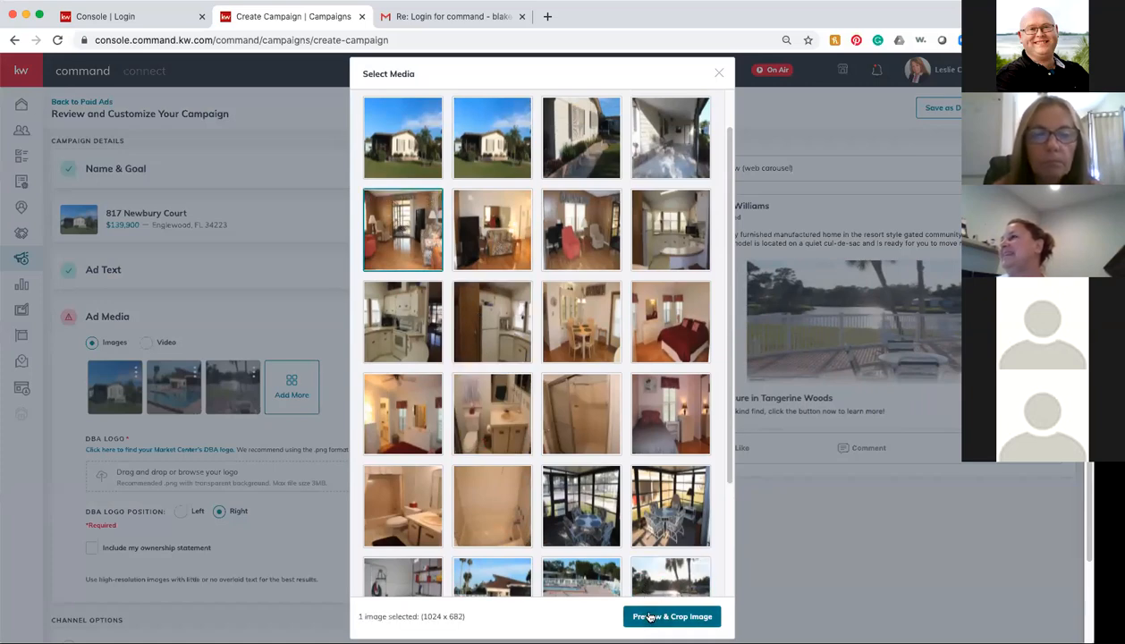
click(651, 616)
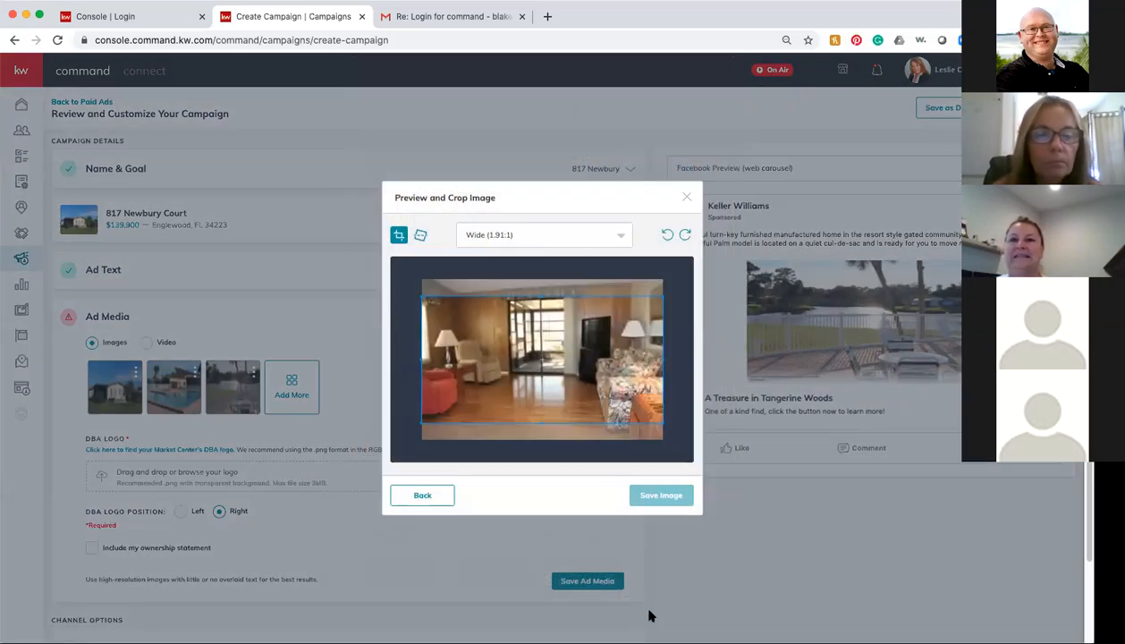
Step: Save the living-room photo so it becomes the fourth ad image
click(657, 495)
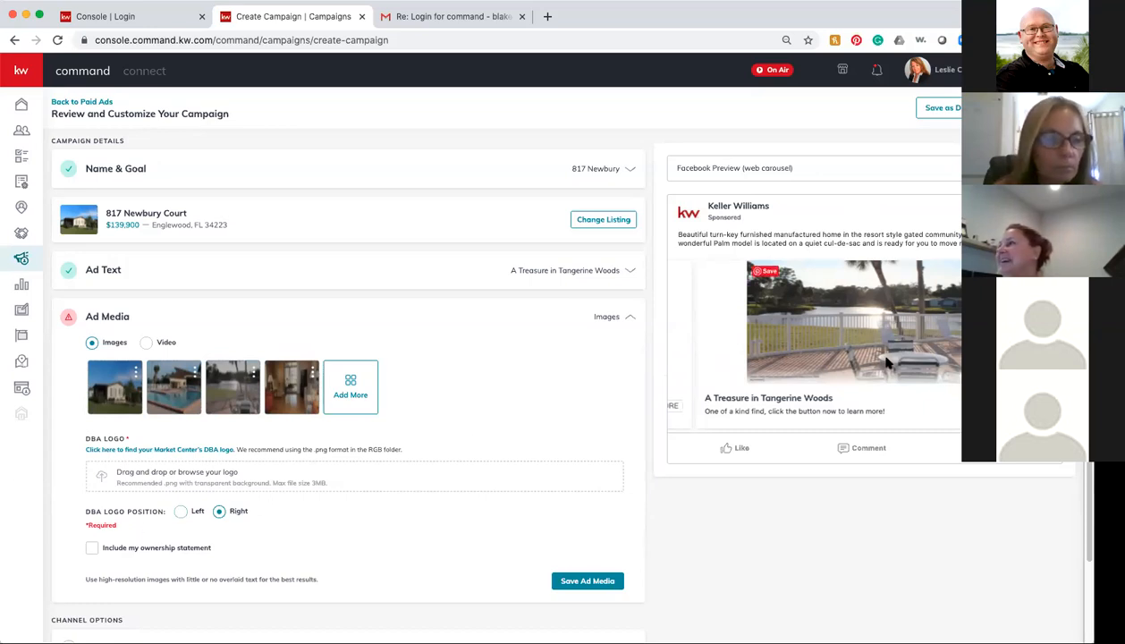
Step: Set DBA Logo Position to Right and include the ownership statement in the ad
click(179, 513)
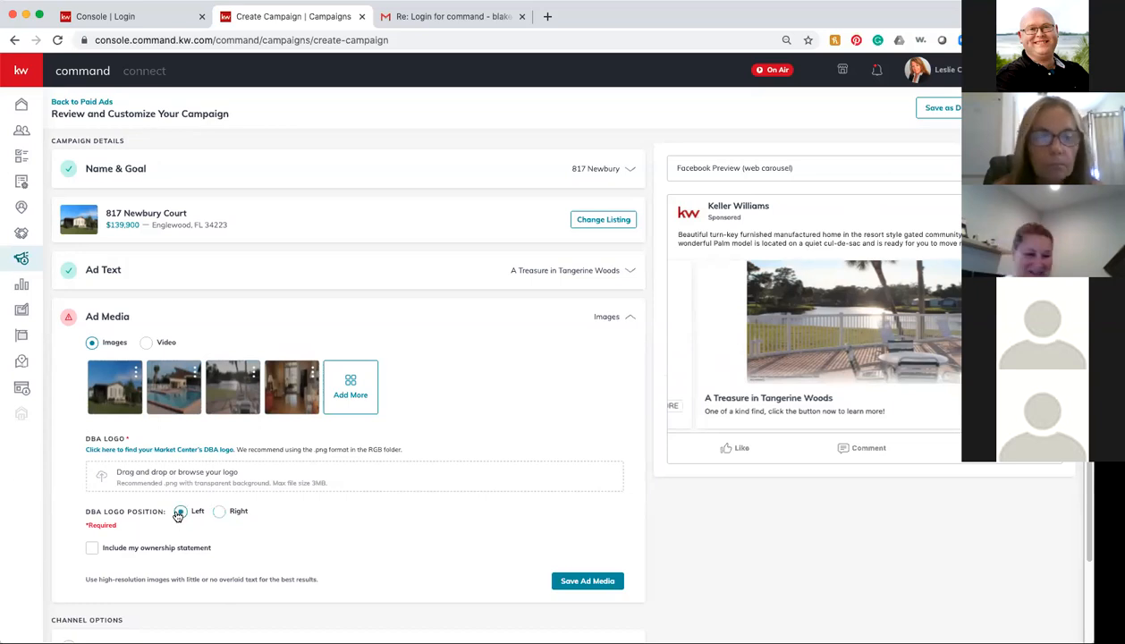
click(218, 514)
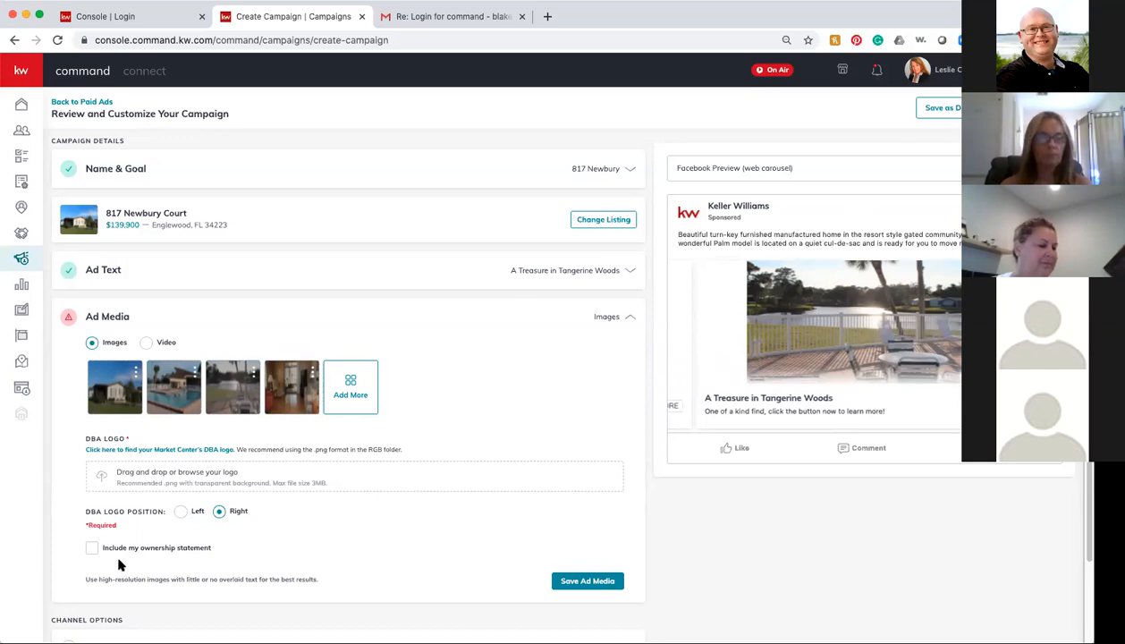
click(91, 549)
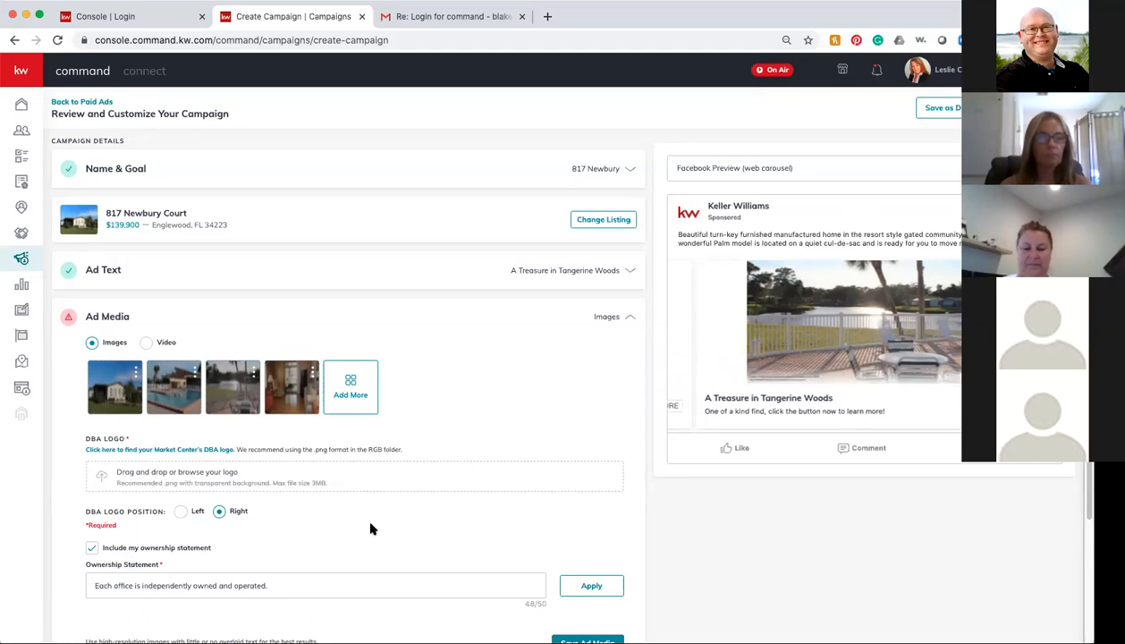
scroll(552, 535, down, 1)
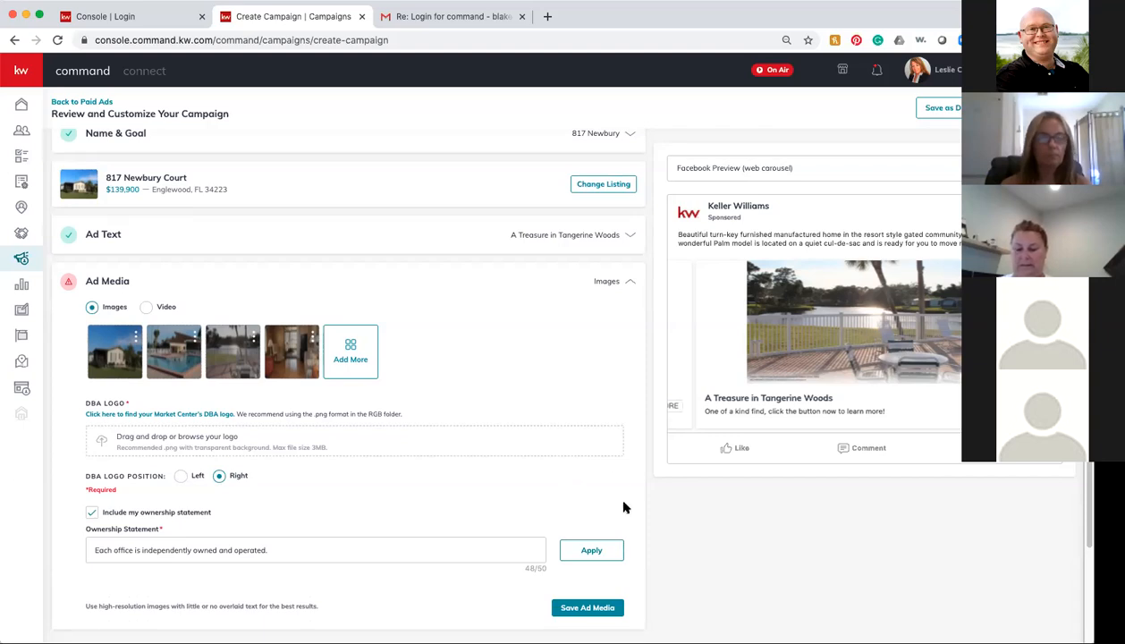
scroll(488, 499, down, 1)
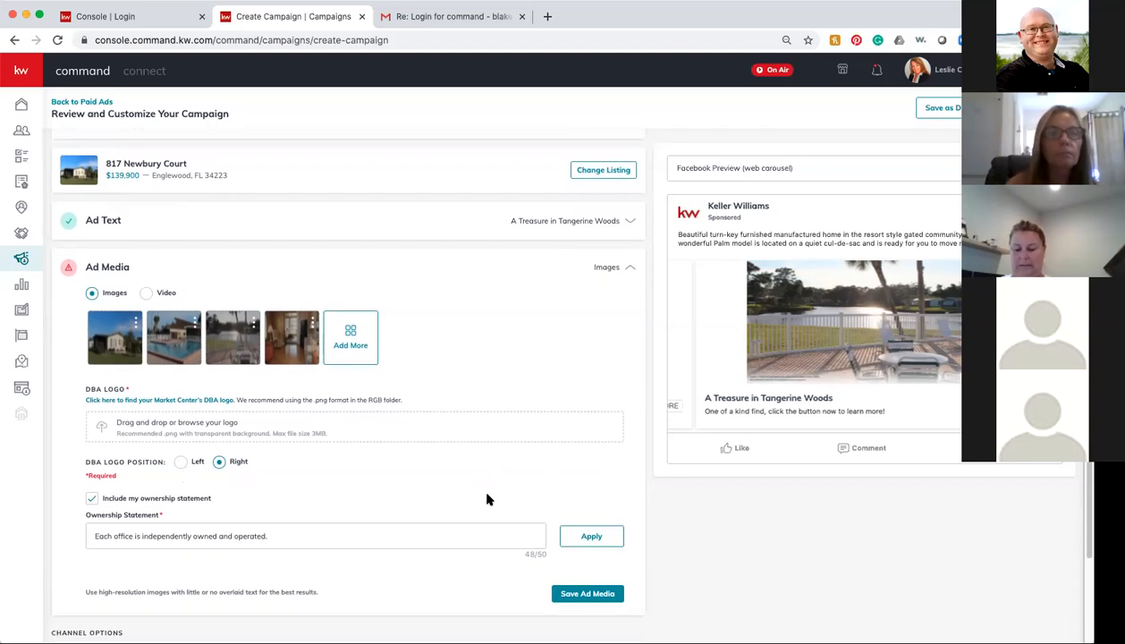
scroll(488, 499, down, 2)
scroll(599, 539, down, 2)
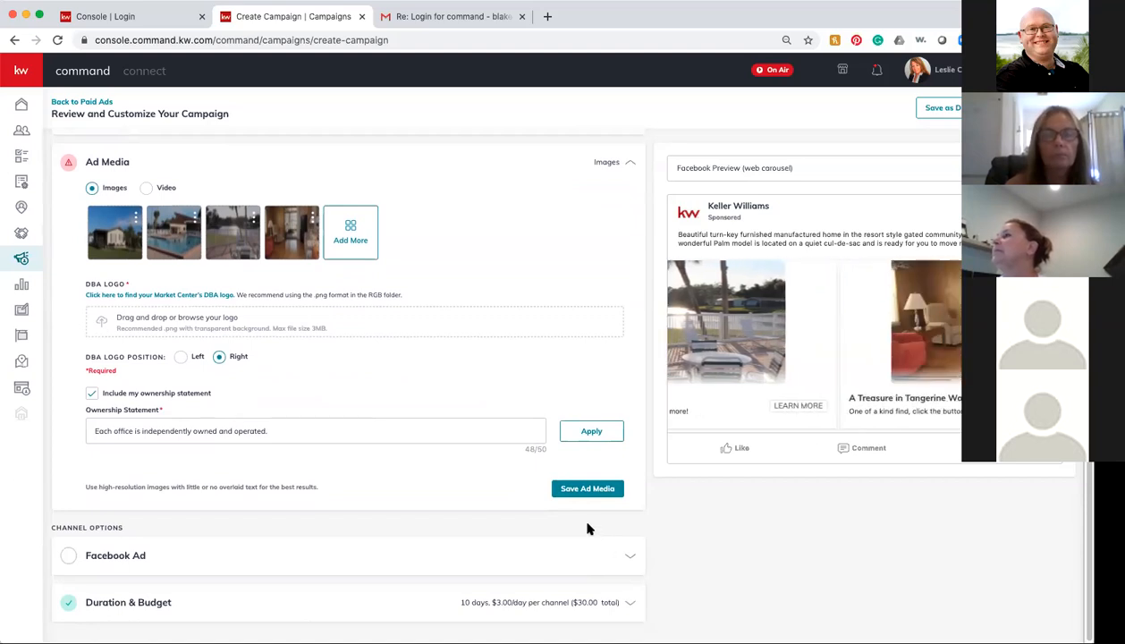
scroll(331, 345, up, 1)
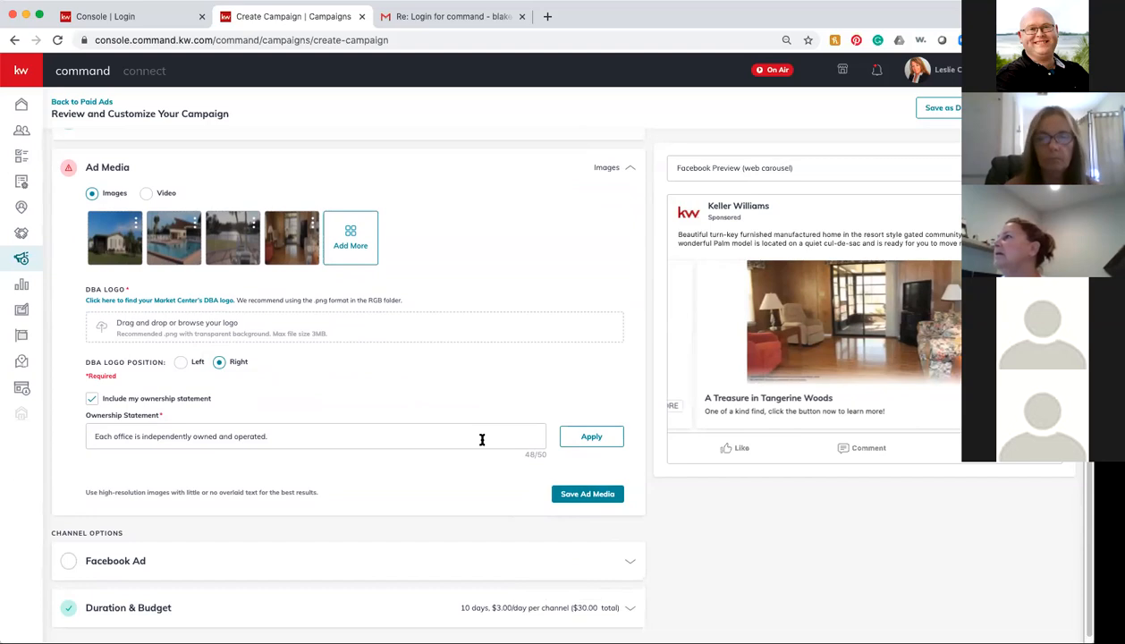
Step: Look up the Market Center's DBA logo on KW Connect's Logos and Branding page, then return to the campaign
click(143, 300)
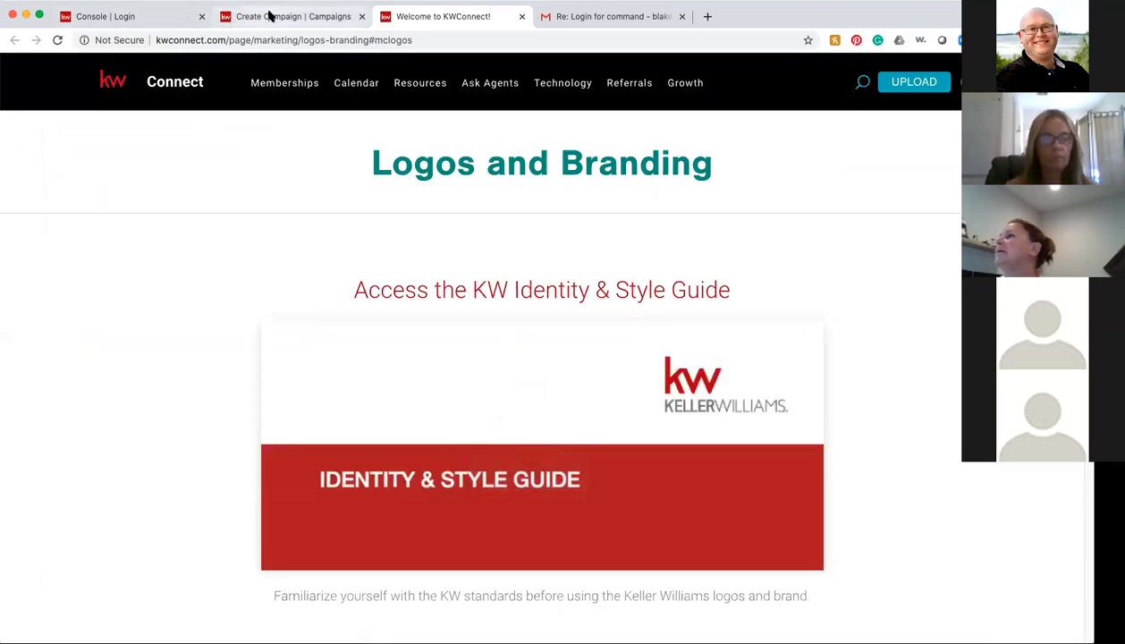
click(282, 16)
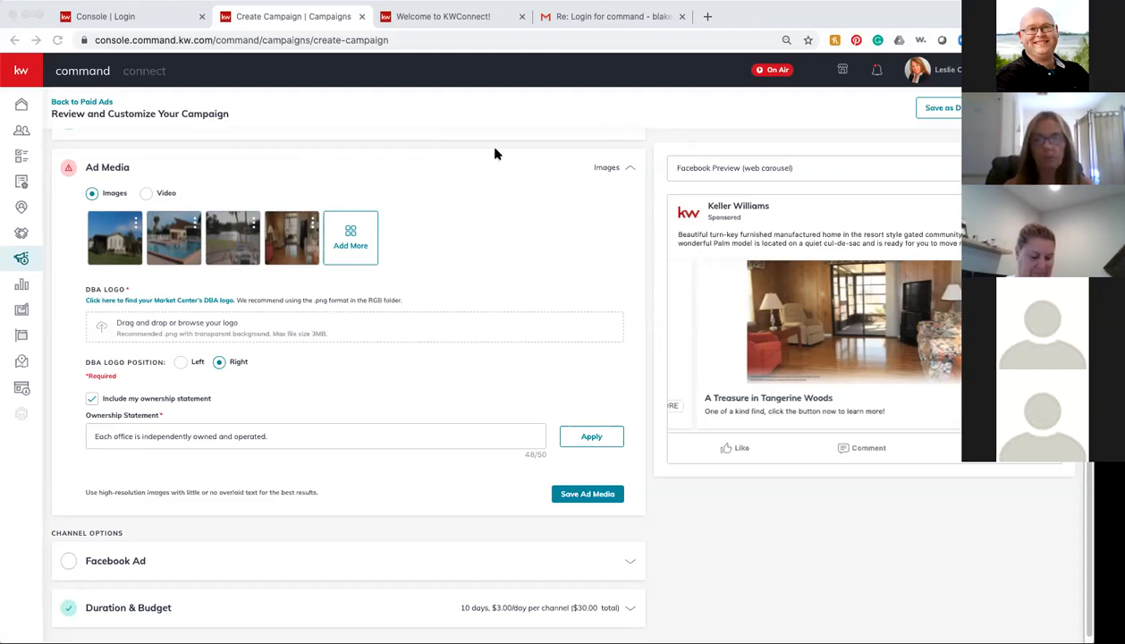
Step: Upload 1592500677937.png as the DBA logo and save the ad media
drag(323, 284, 144, 318)
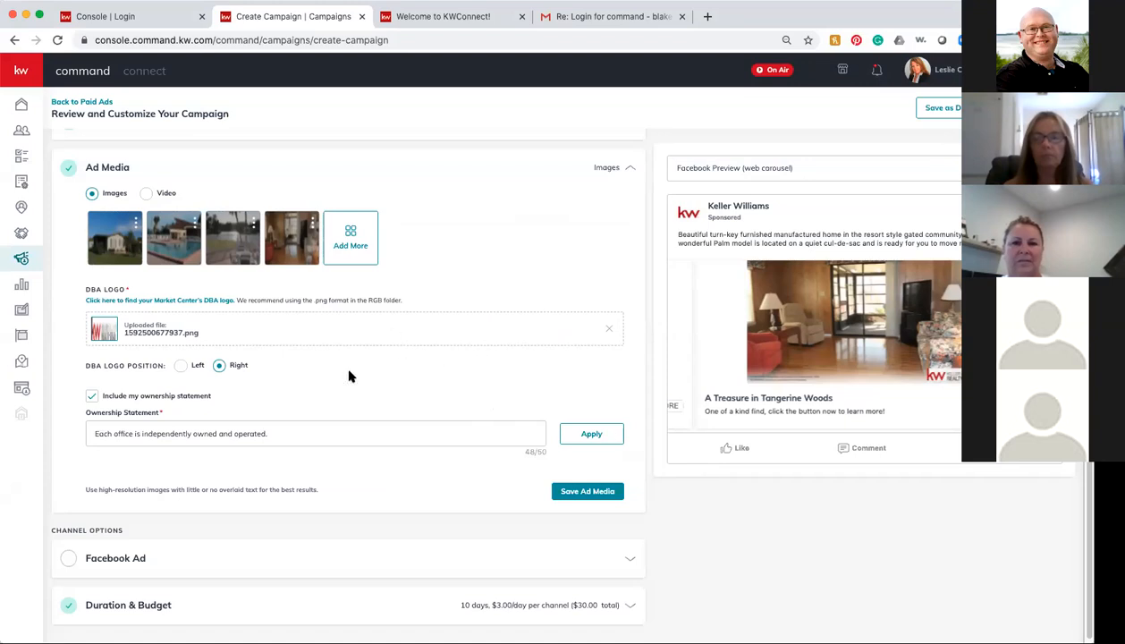
scroll(419, 520, down, 1)
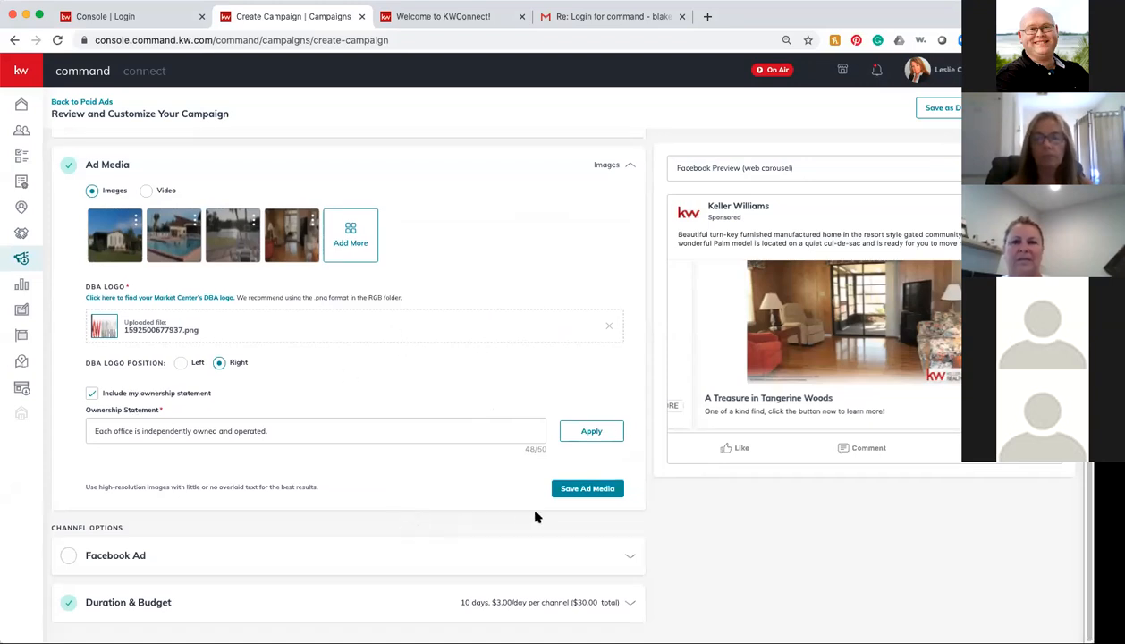
click(588, 489)
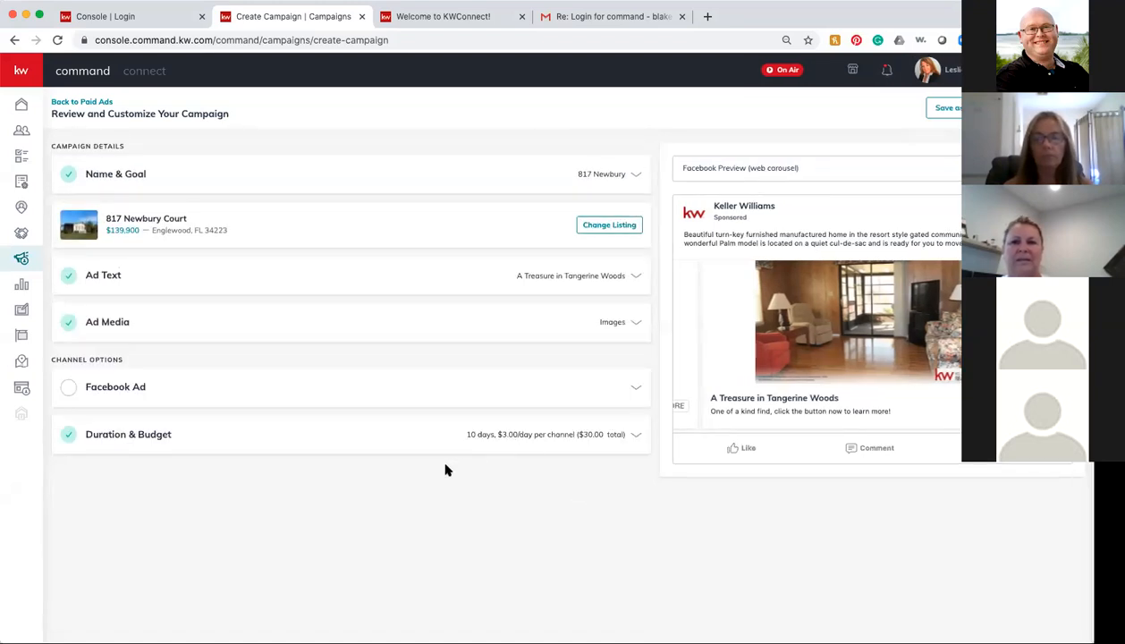
Step: Expand the Facebook Ad channel settings and open the Page dropdown
click(256, 392)
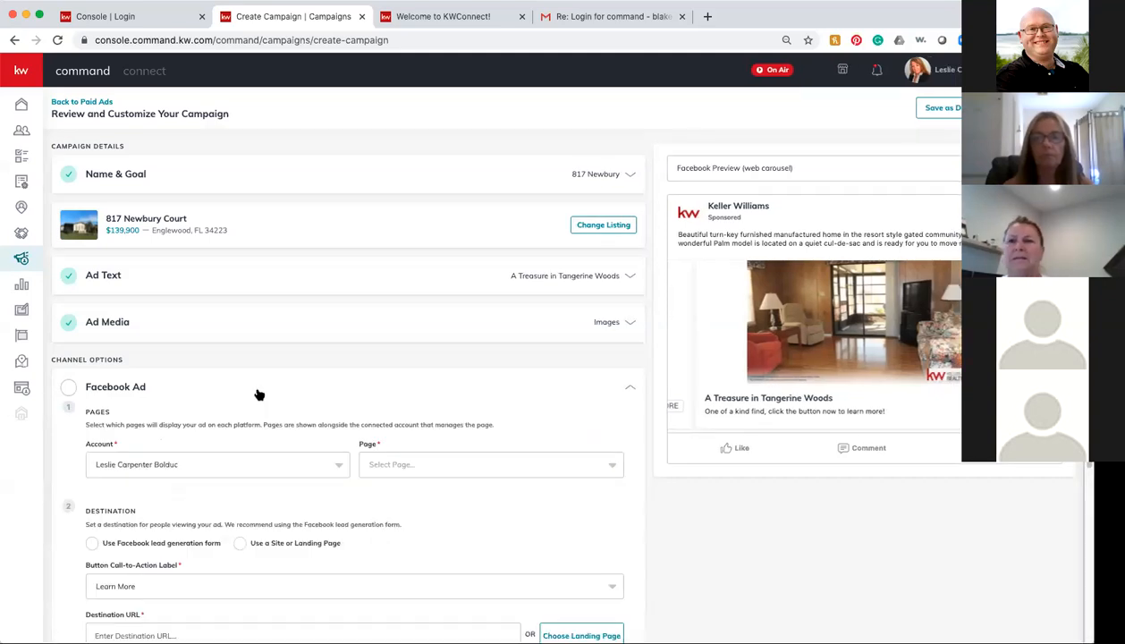
scroll(584, 531, down, 3)
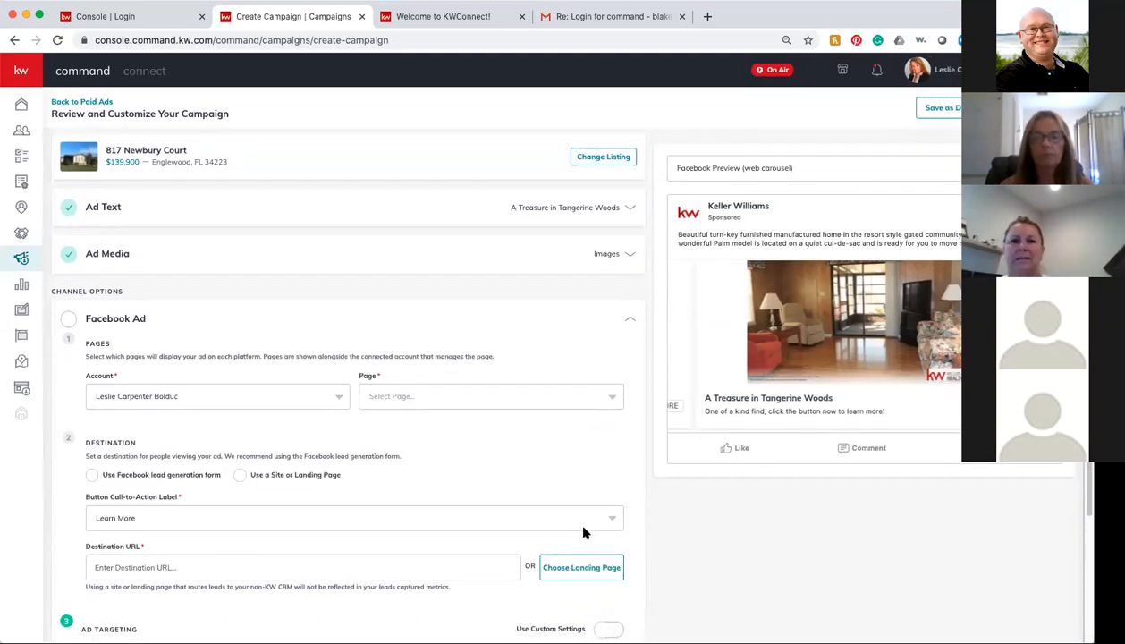
scroll(246, 593, down, 3)
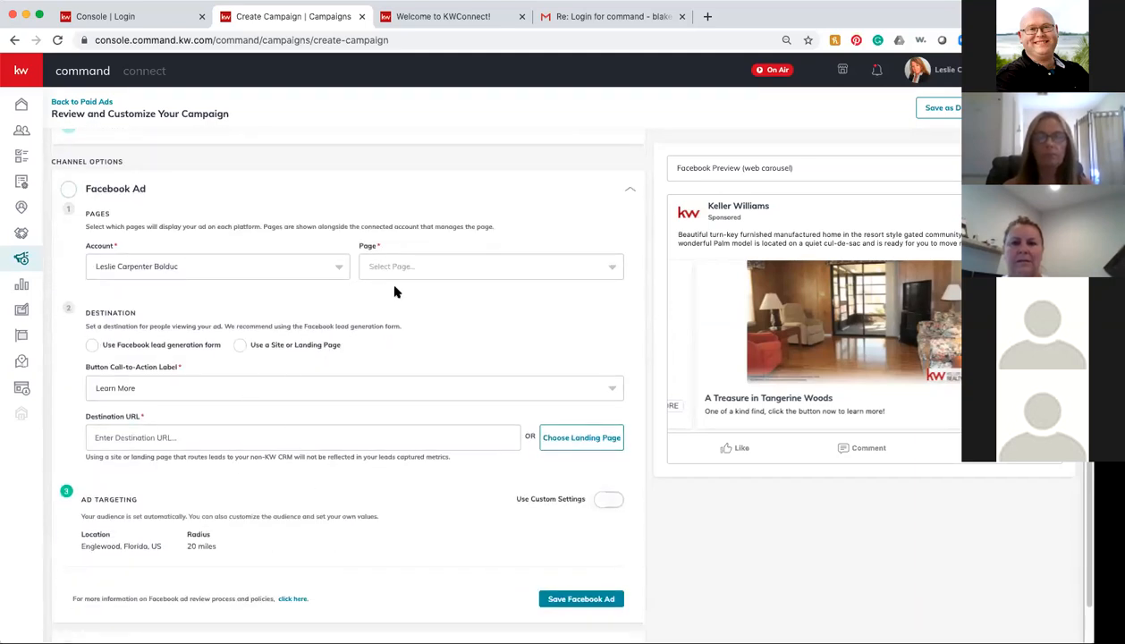
scroll(195, 330, up, 1)
scroll(195, 330, up, 1)
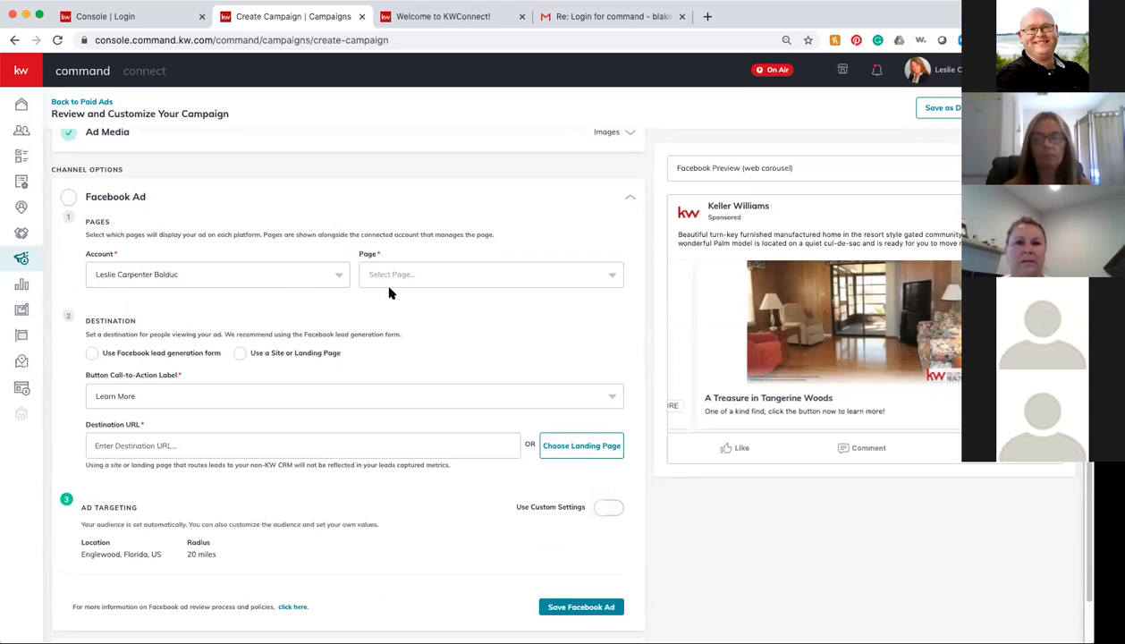
click(487, 276)
Step: Post the ad from the agent's Realtor page and start the follow-up destination URL field
click(474, 298)
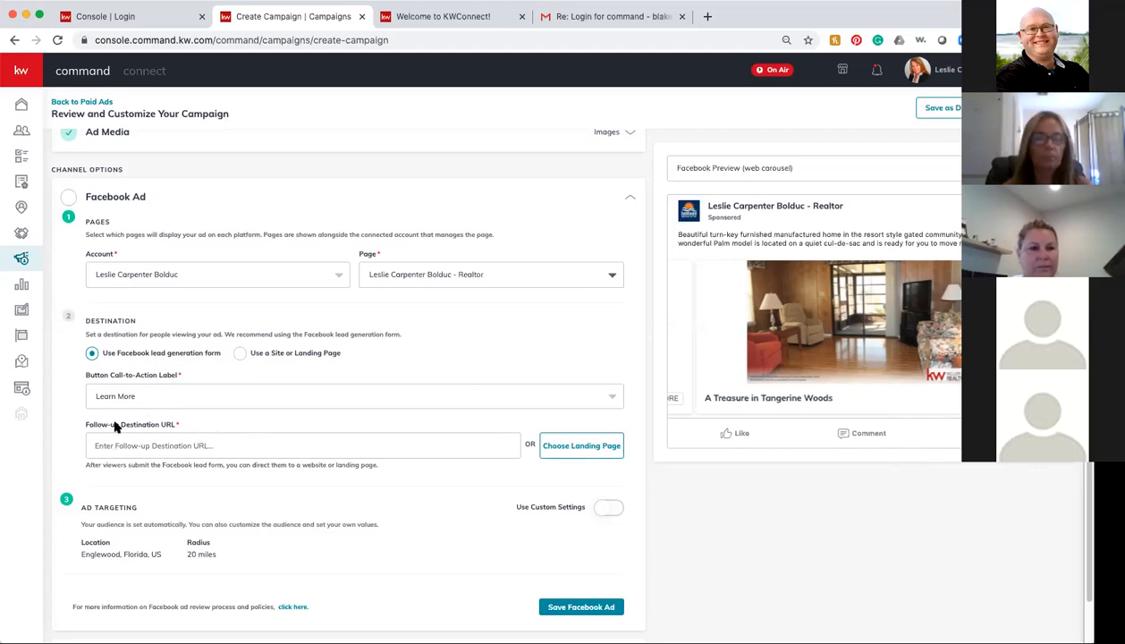
click(238, 446)
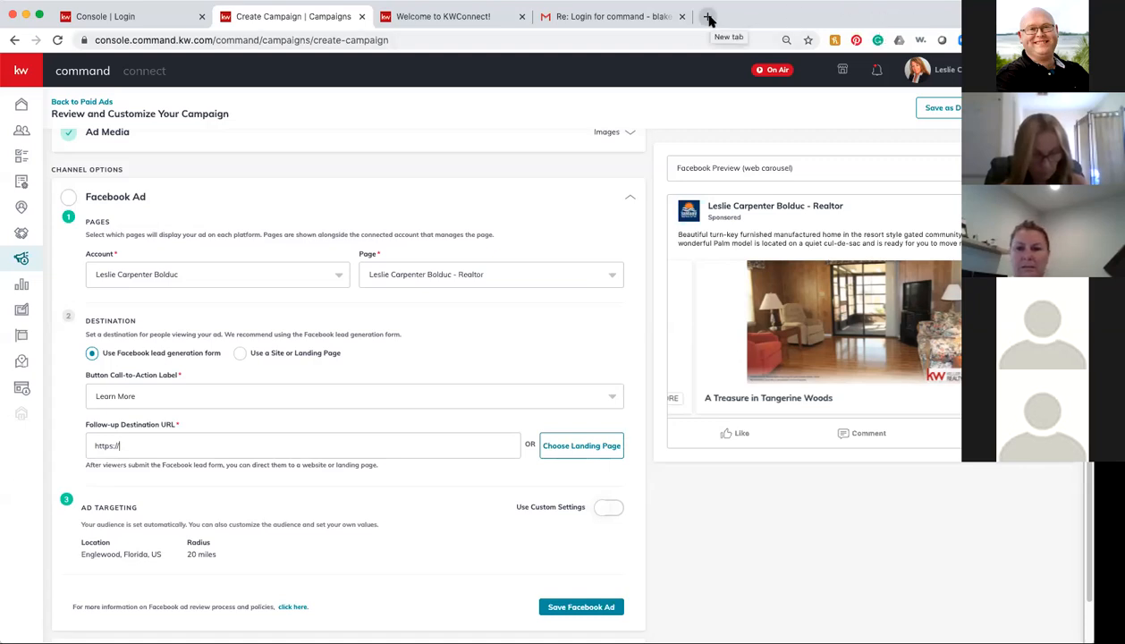
click(708, 18)
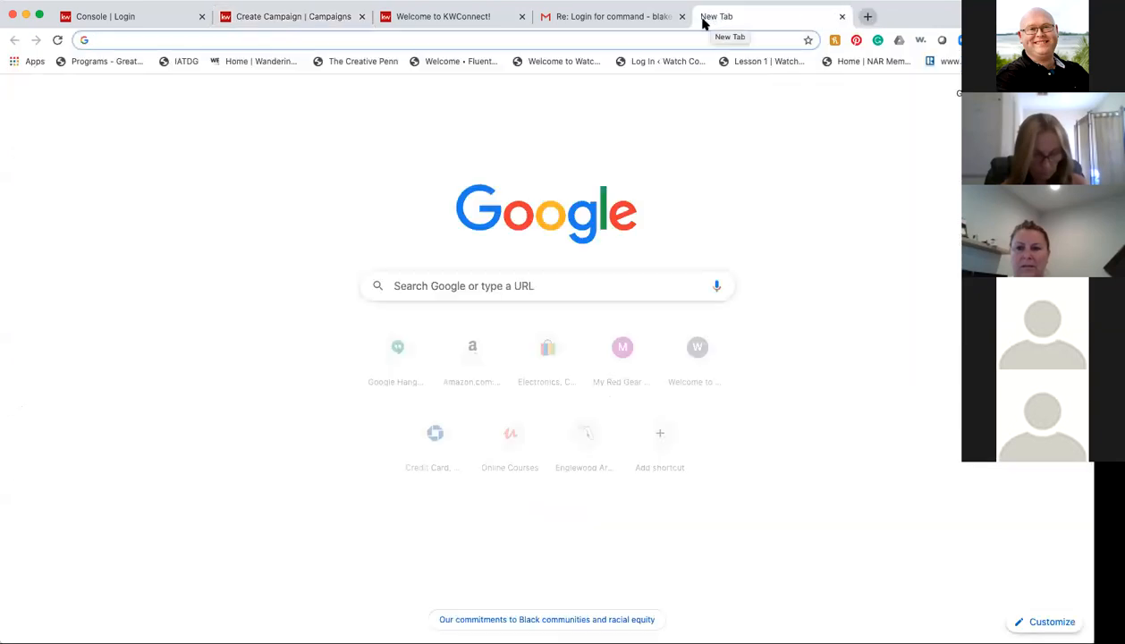
click(108, 42)
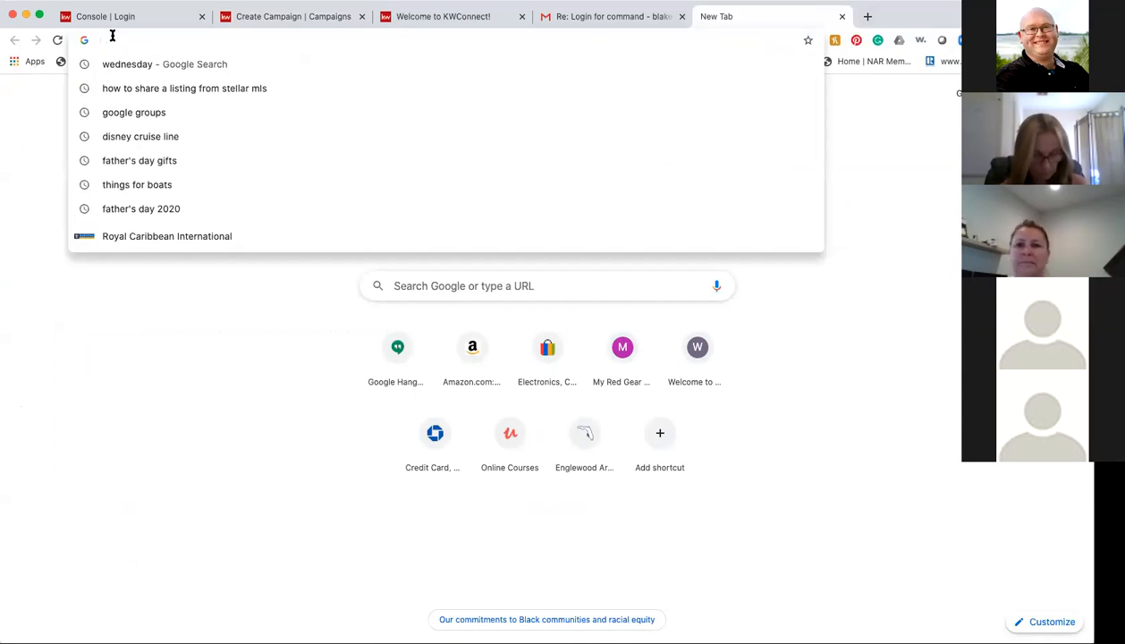
text(suncoast)
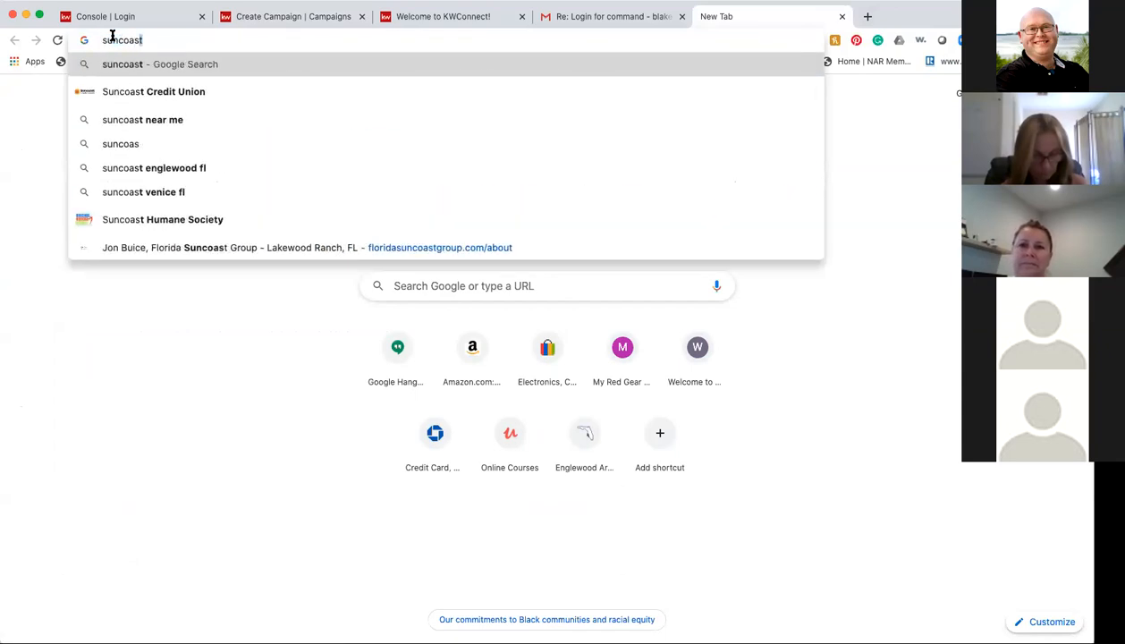
text(real)
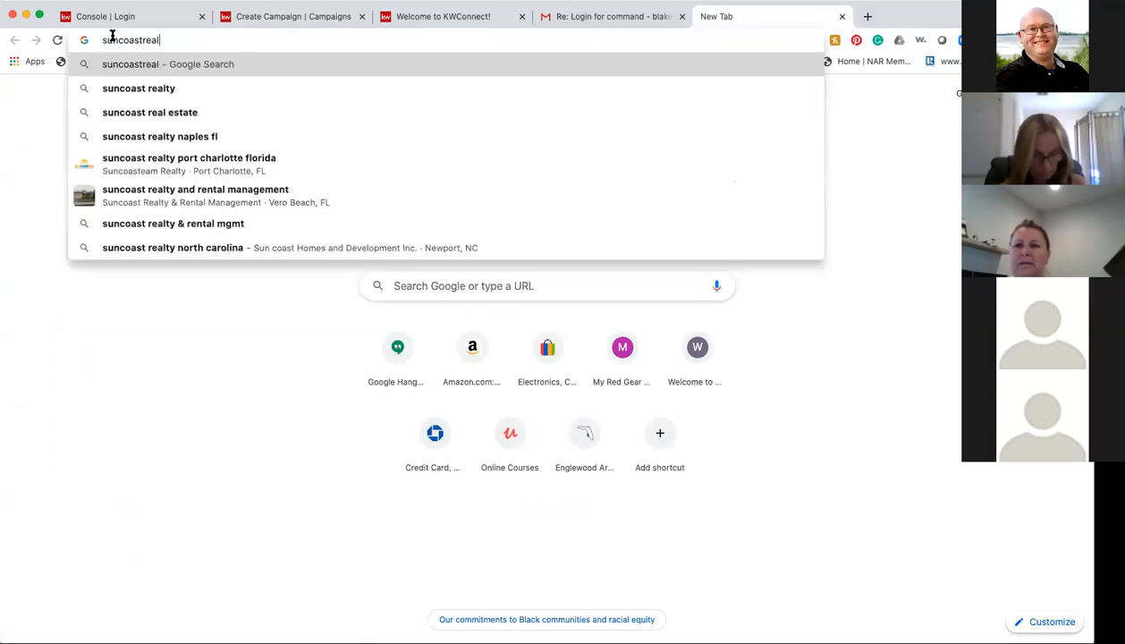
text(estatefor)
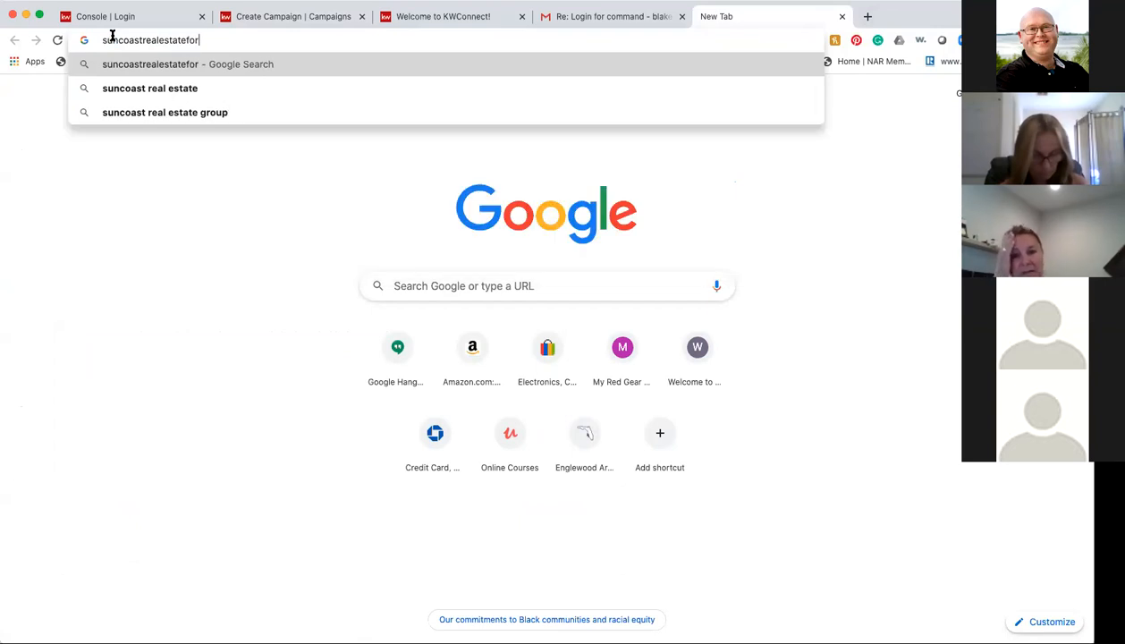
text(sale.com)
key(Return)
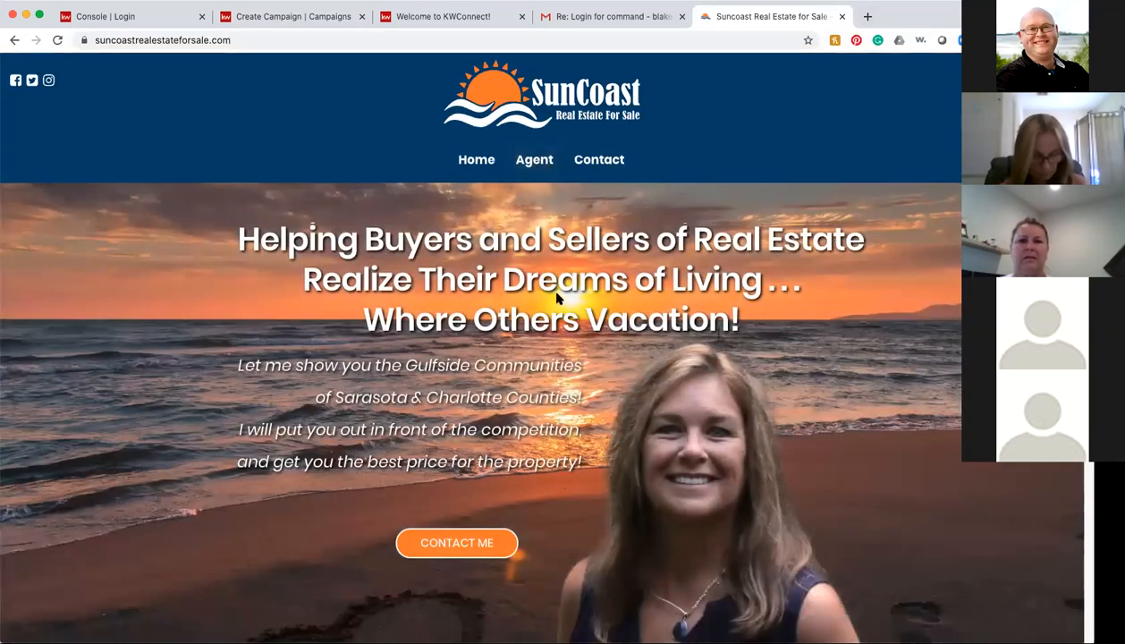
scroll(555, 298, down, 10)
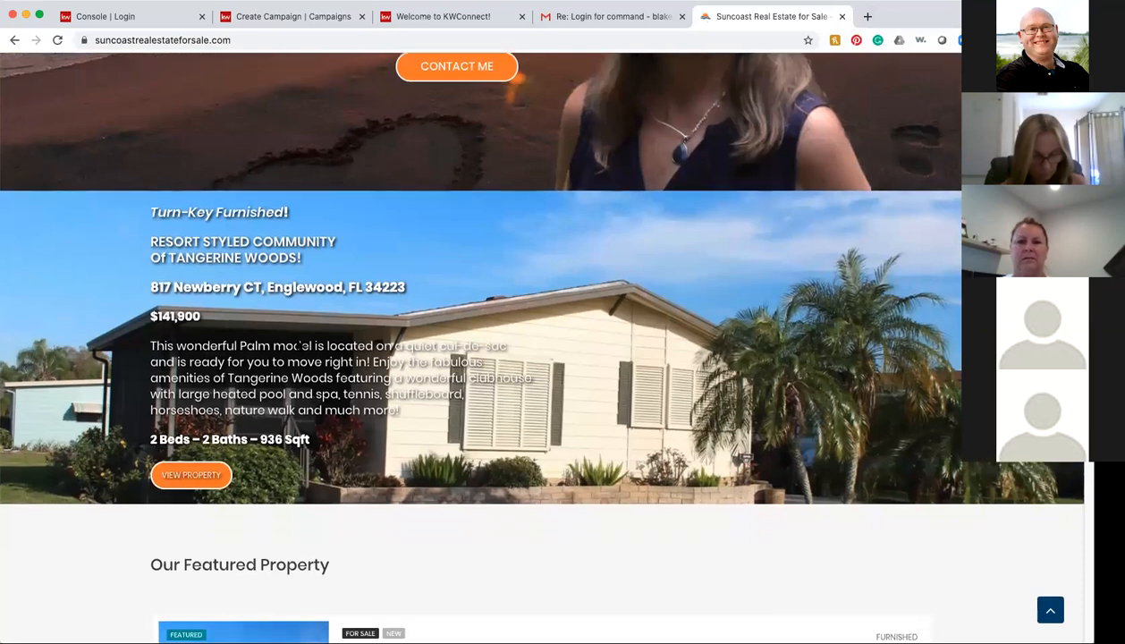
click(198, 479)
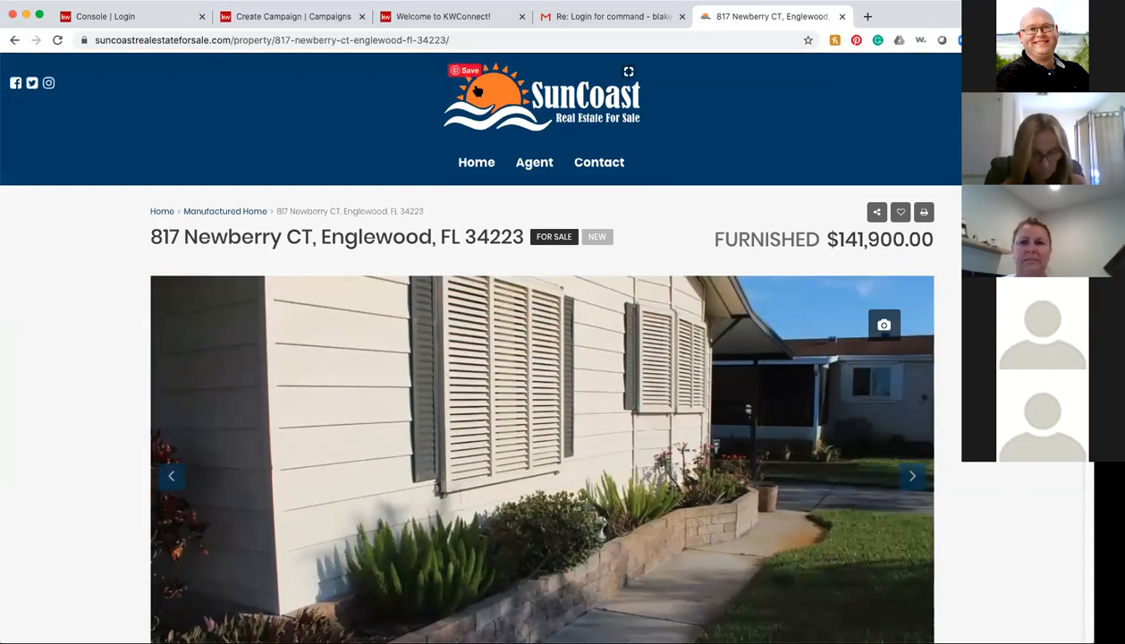
Step: Copy the listing page's web address and go back to the Create Campaign tab
click(470, 40)
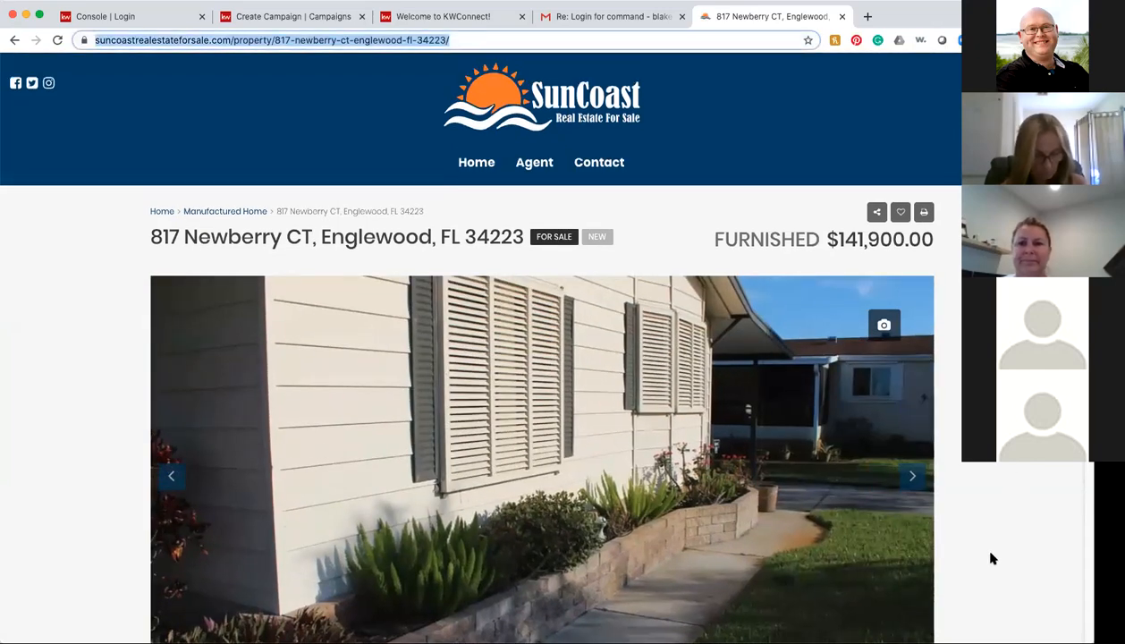
scroll(995, 548, down, 3)
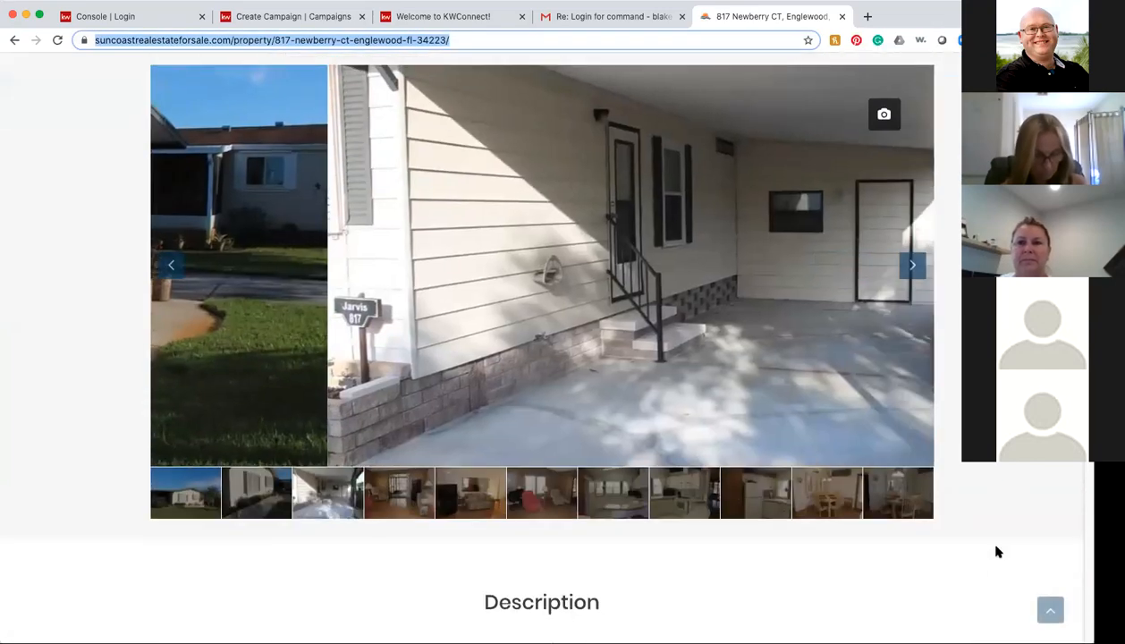
scroll(995, 548, up, 2)
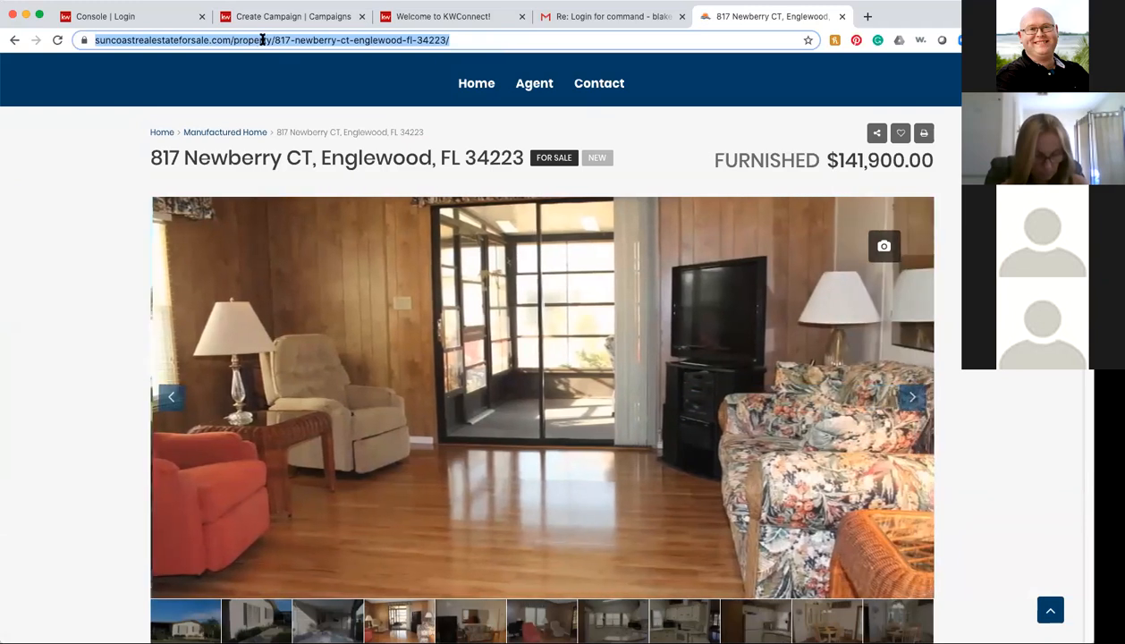
right_click(263, 39)
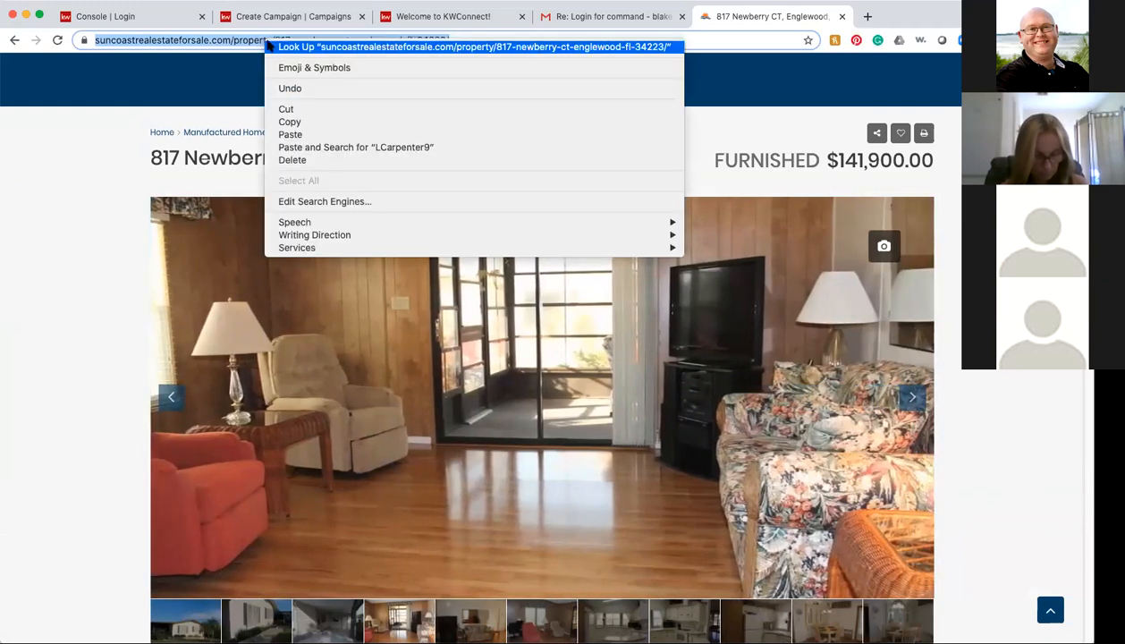
click(294, 122)
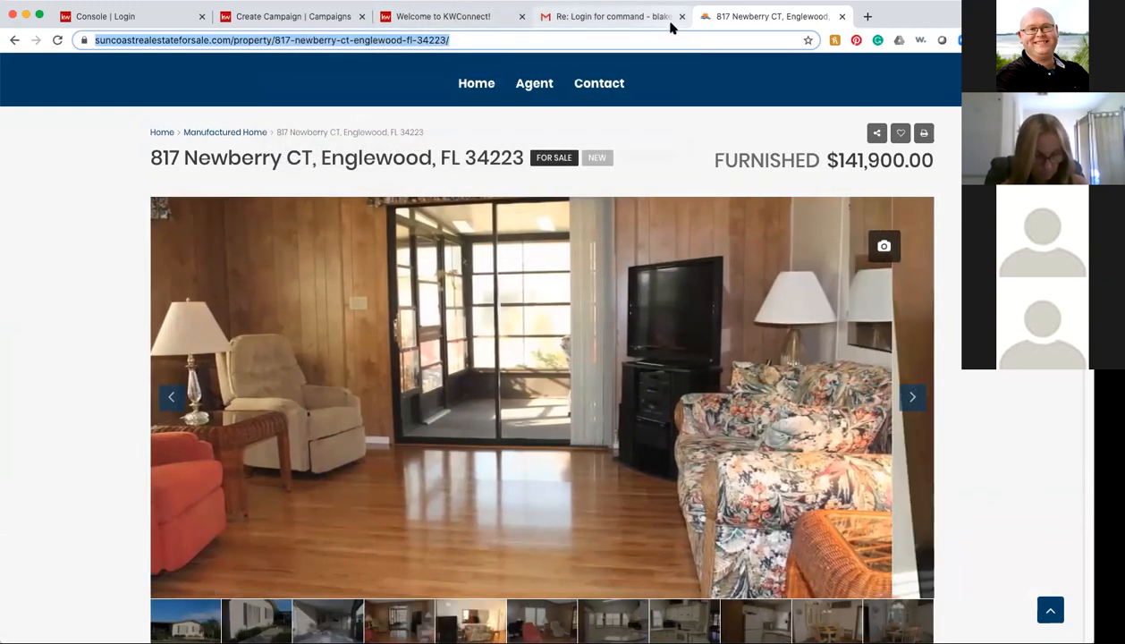
click(637, 25)
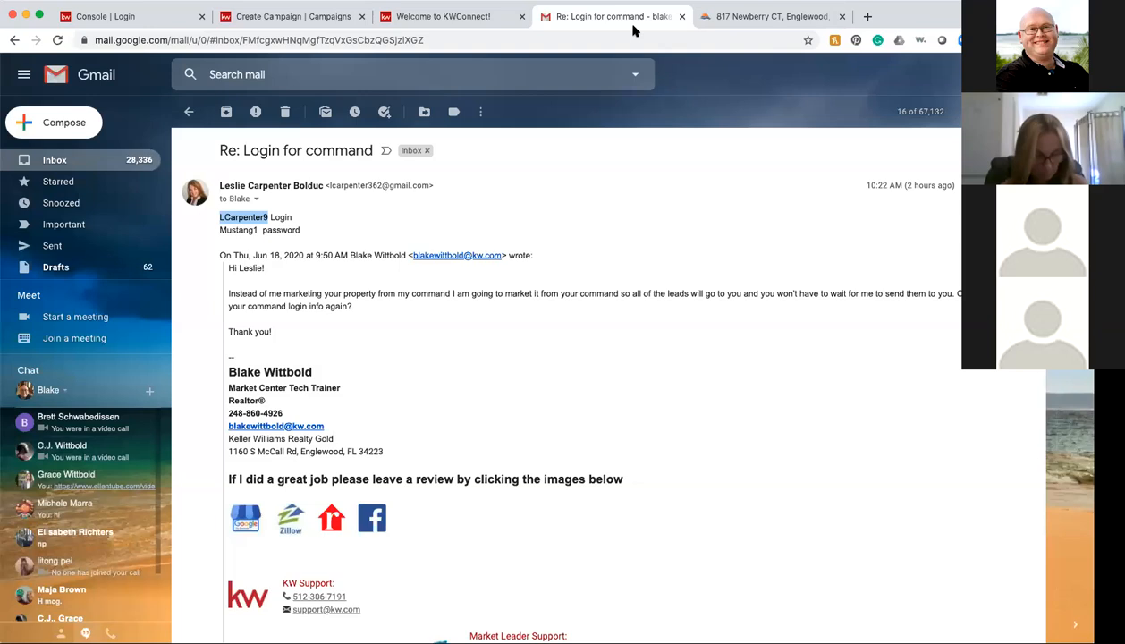
click(394, 18)
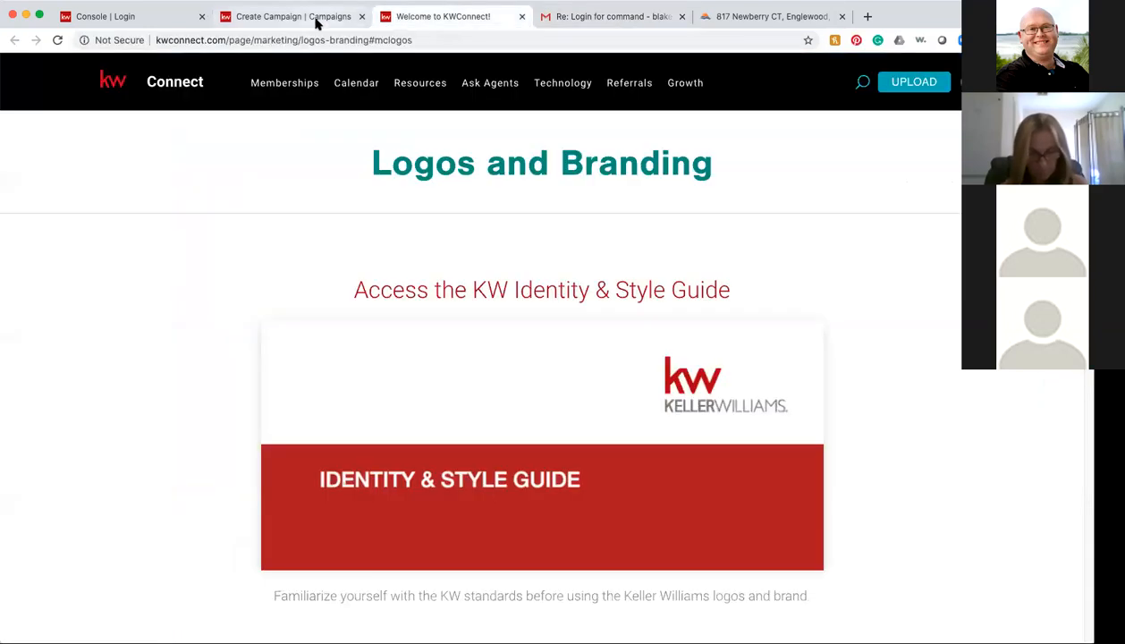
click(312, 19)
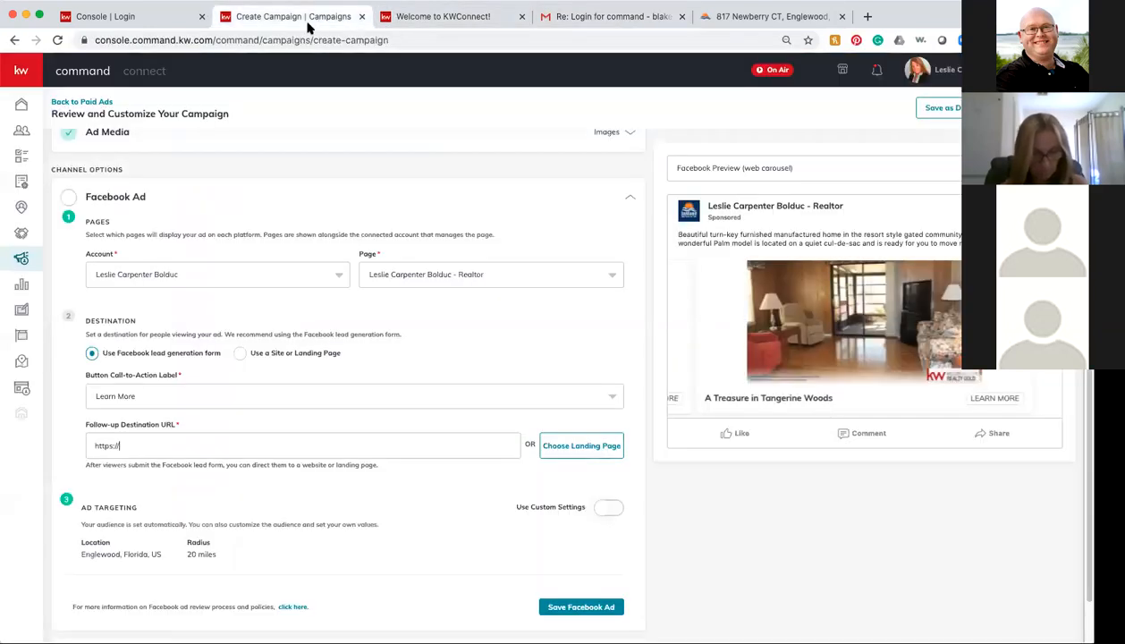
right_click(131, 444)
click(197, 504)
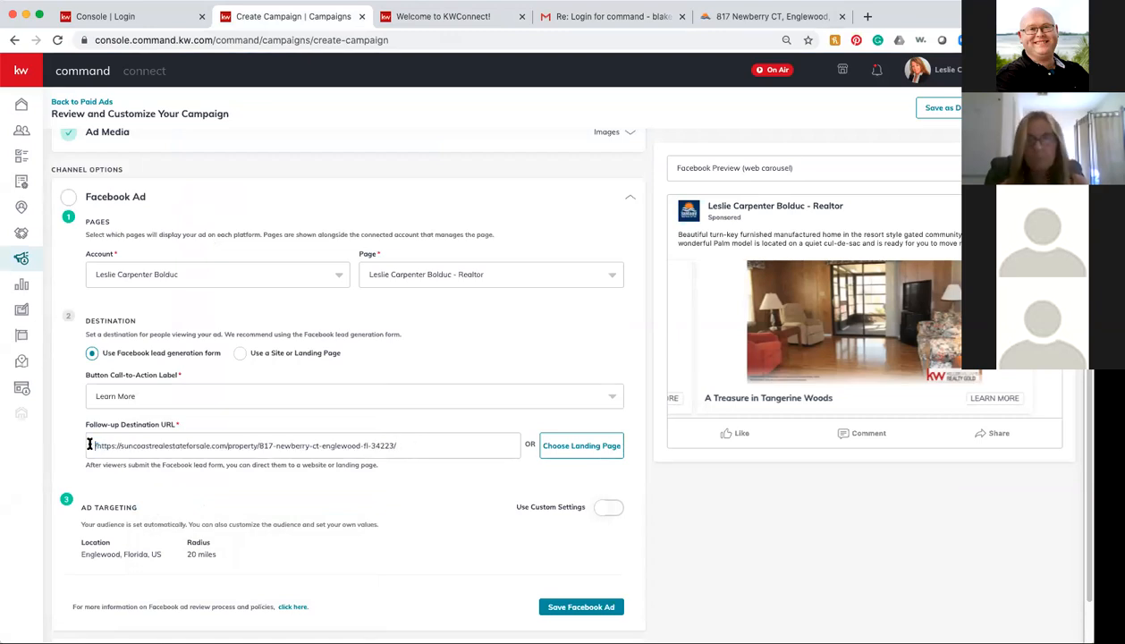
key(BackSpace)
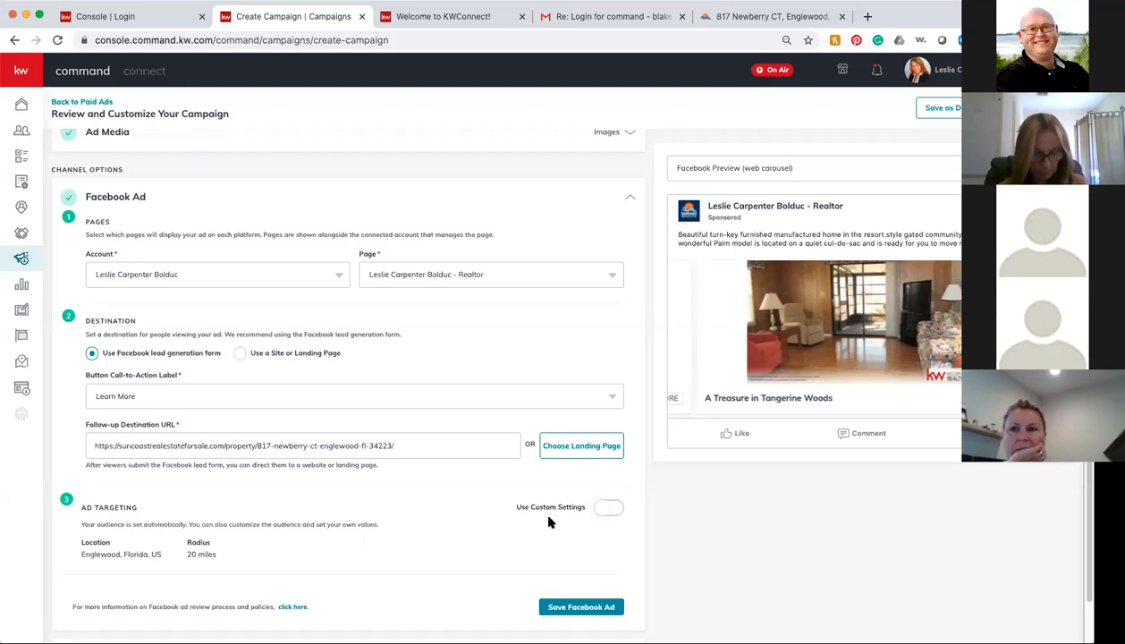
Step: Enable custom targeting with location Englewood, Florida and a 30-mile radius
click(606, 509)
scroll(463, 534, down, 2)
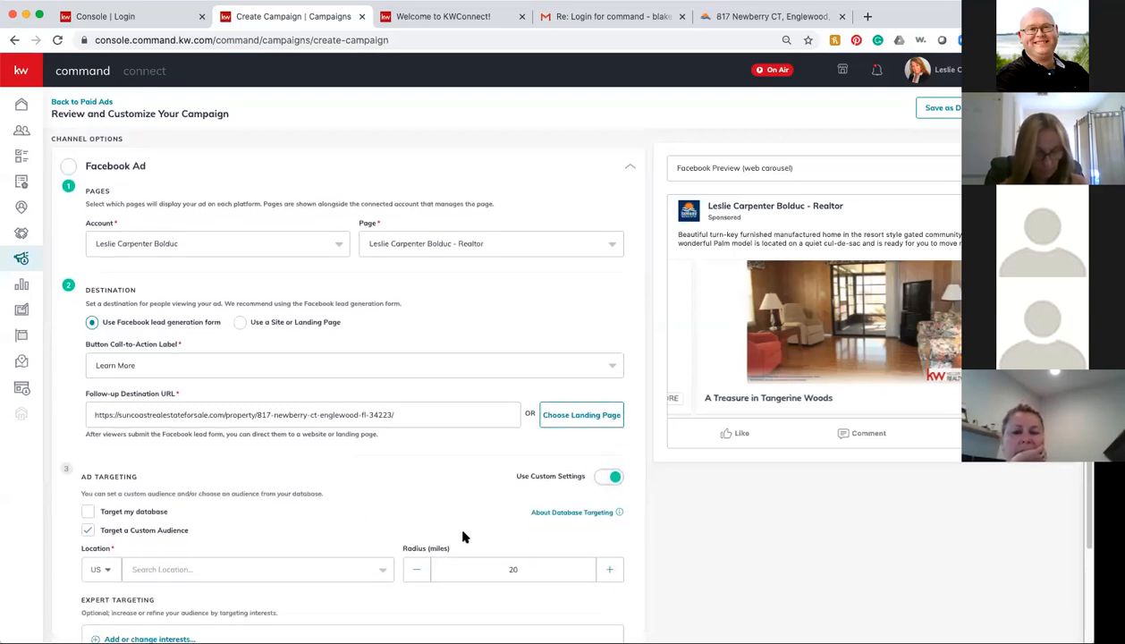
scroll(464, 535, down, 2)
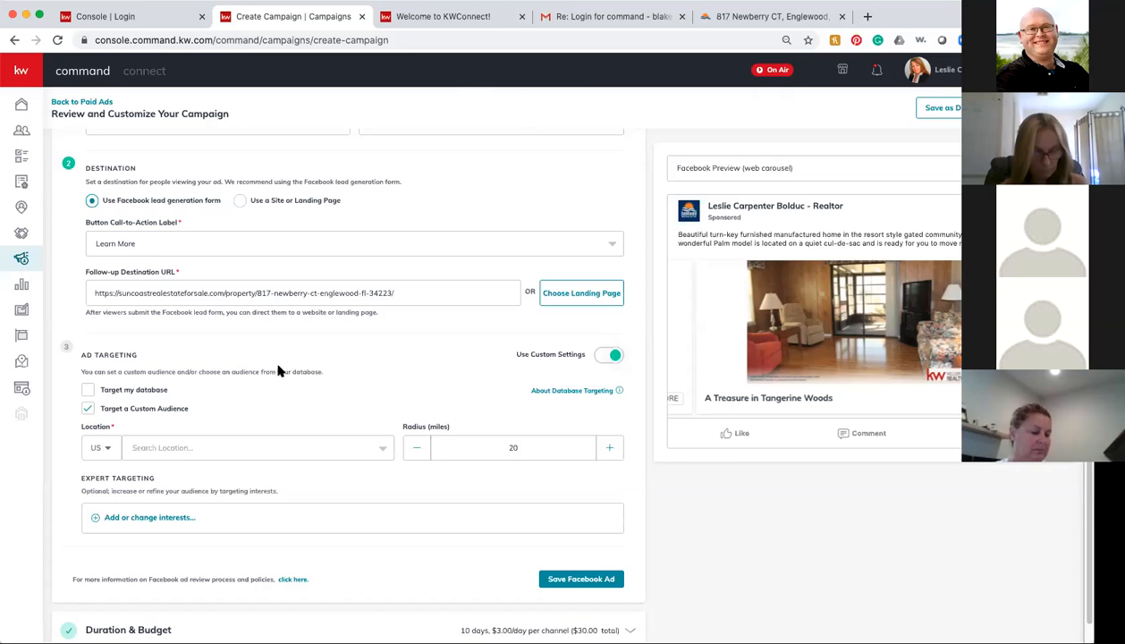
click(204, 450)
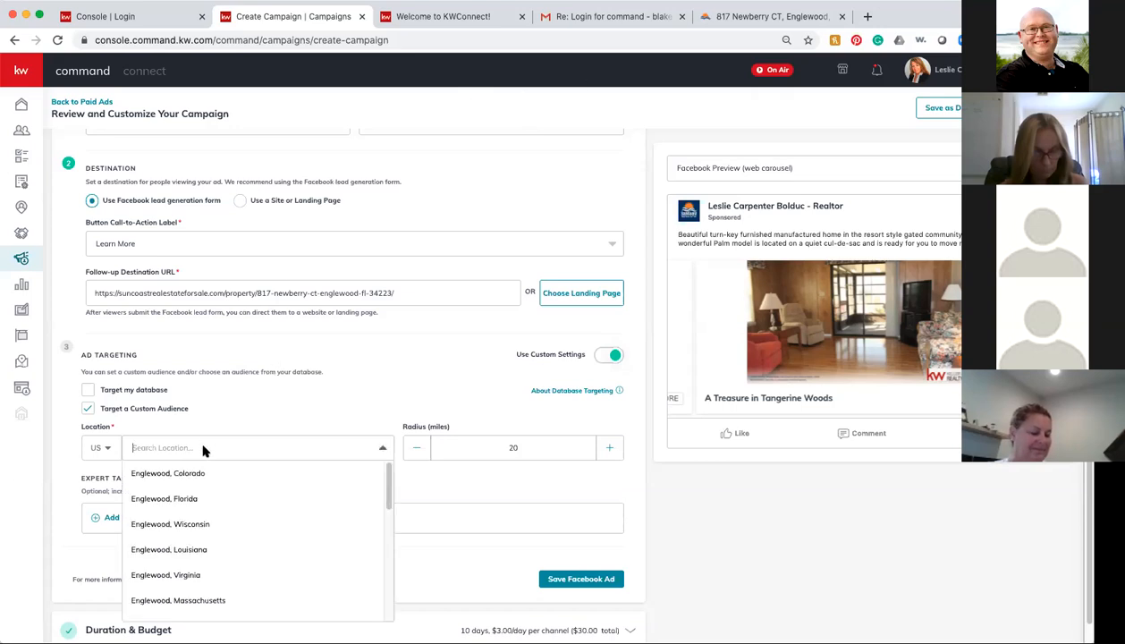
click(204, 499)
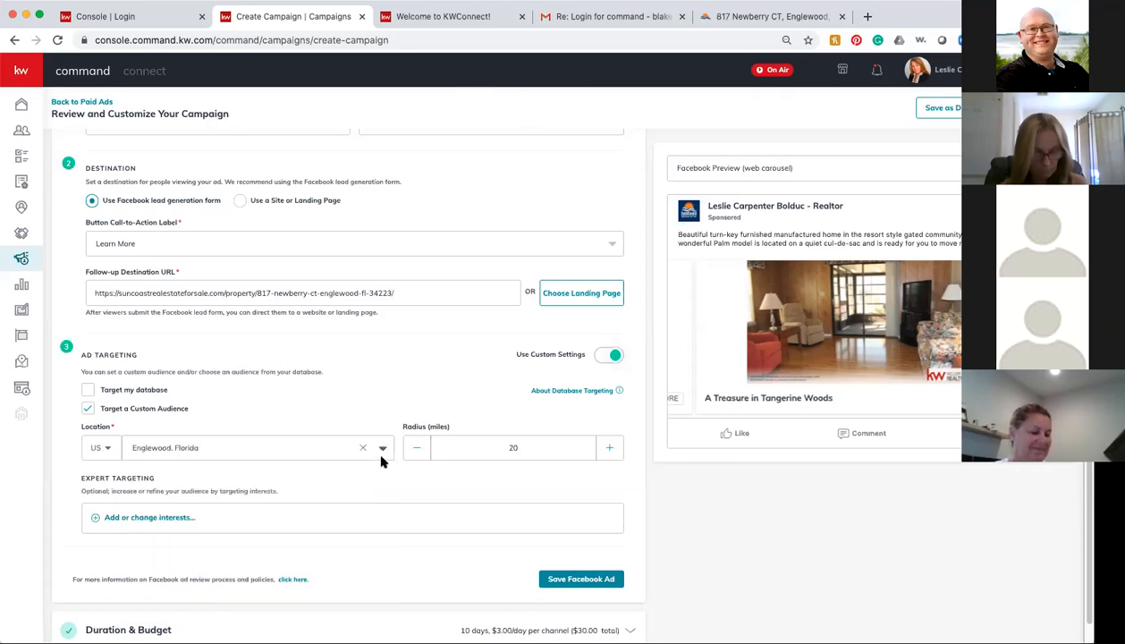
click(610, 448)
click(610, 448)
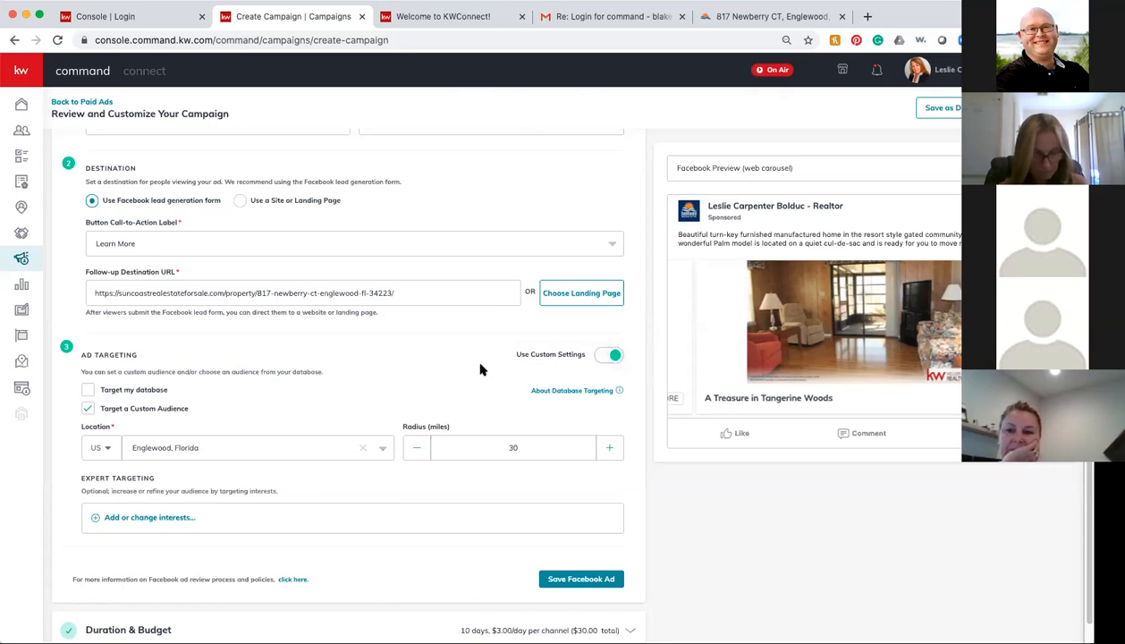
Step: Search the ad's interest targeting for Zillow and select it
click(130, 518)
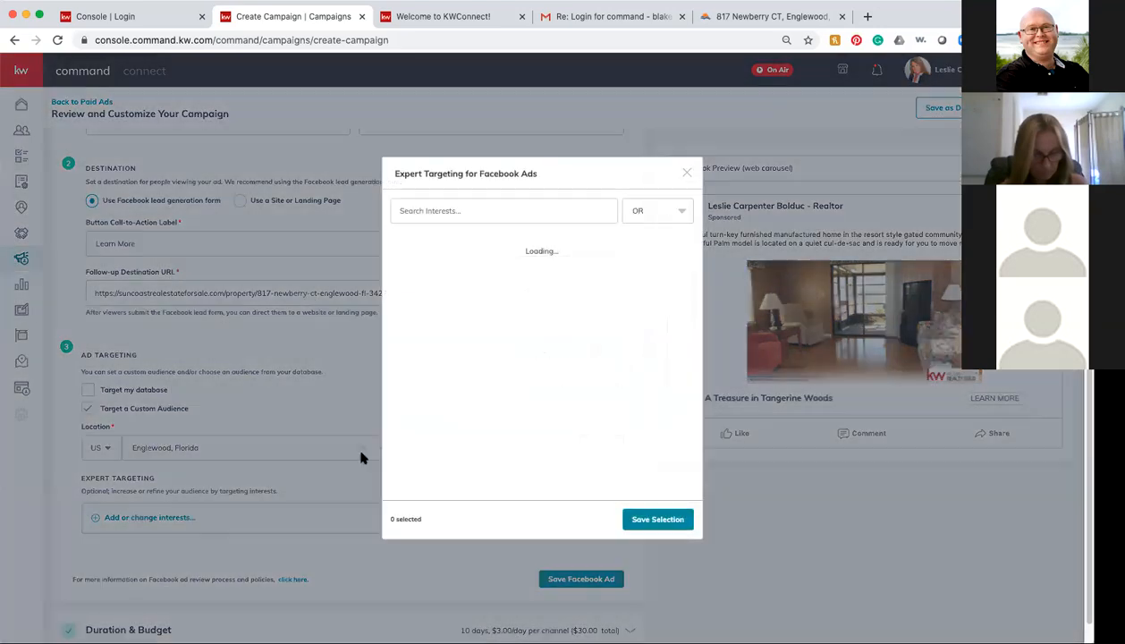
click(466, 209)
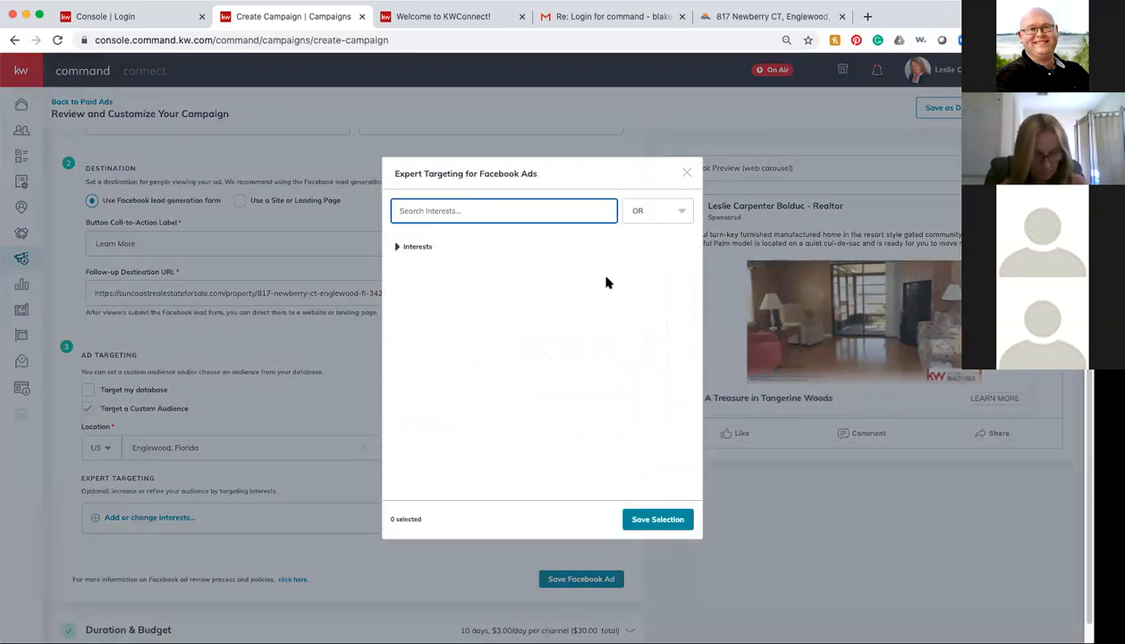
text(Zillow)
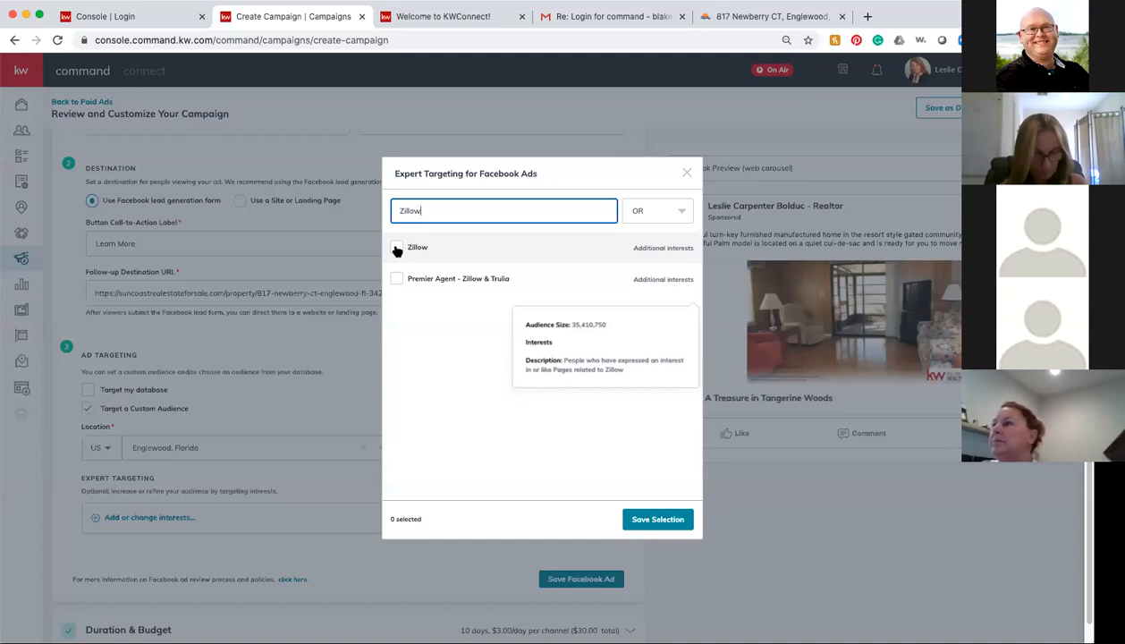
click(396, 250)
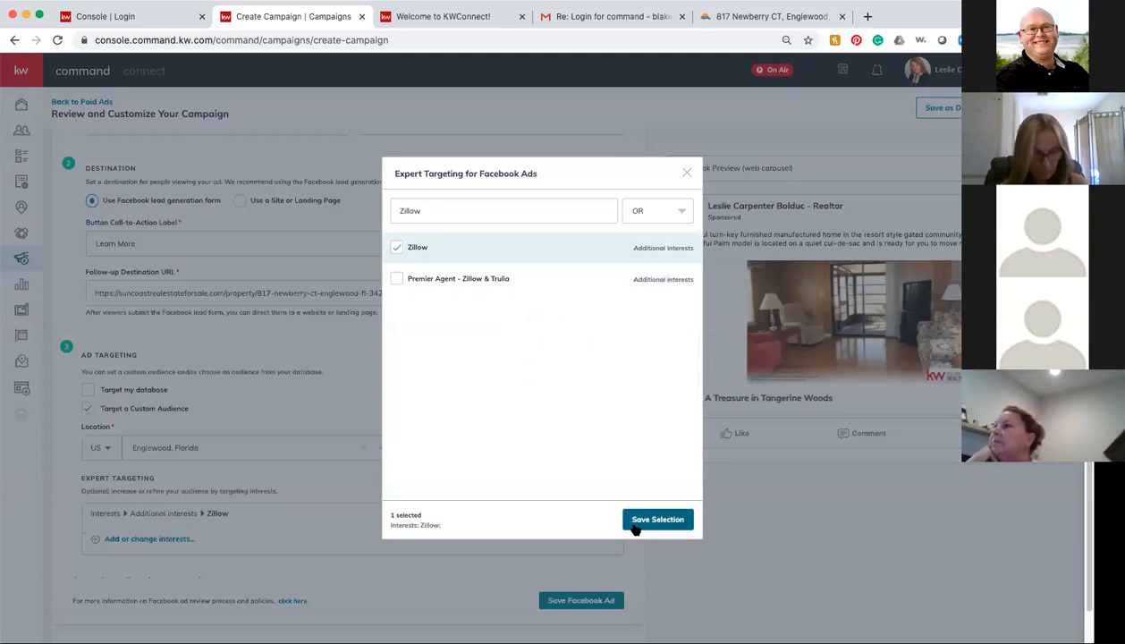
Step: Replace the search with 'realtor.com' and select that interest as well
click(438, 209)
key(BackSpace)
key(BackSpace)
key(BackSpace)
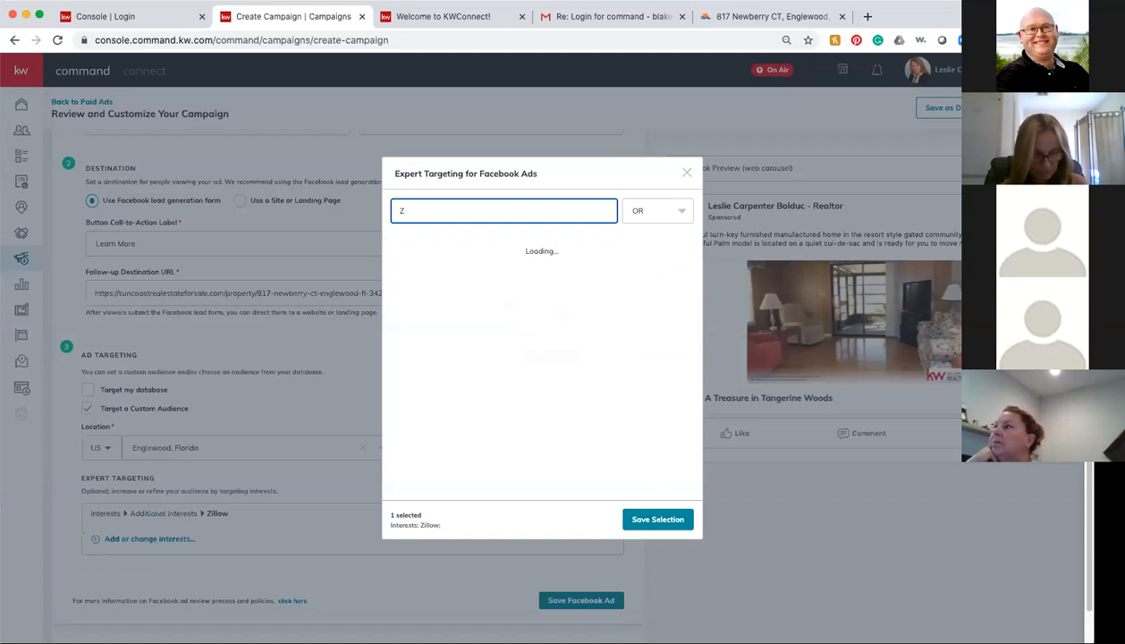
key(BackSpace)
text(realtor.com)
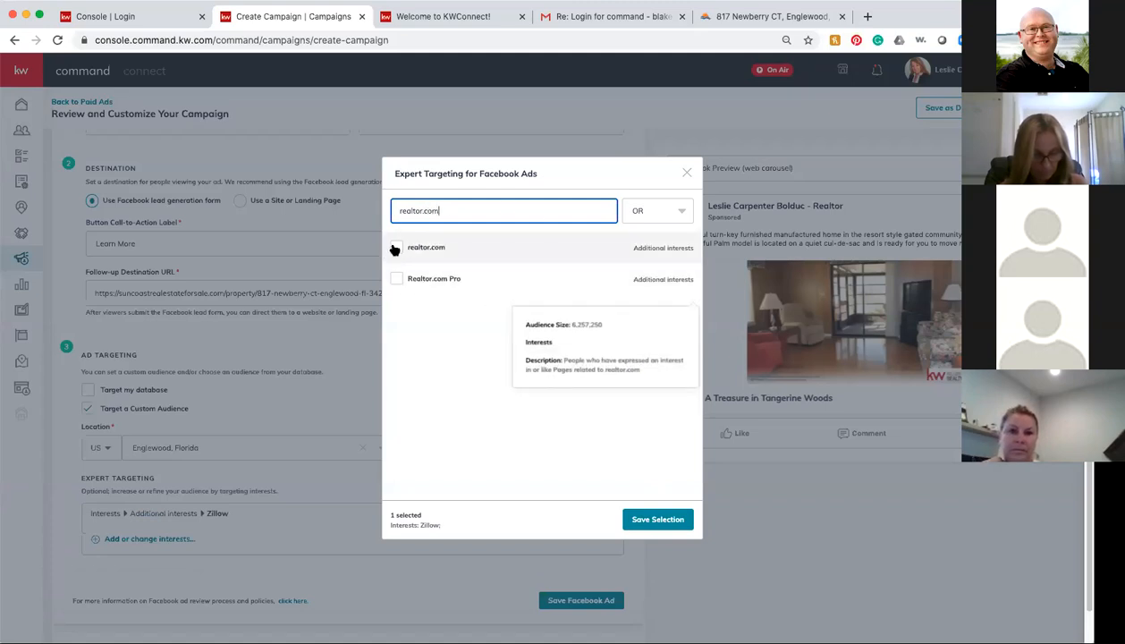
click(396, 247)
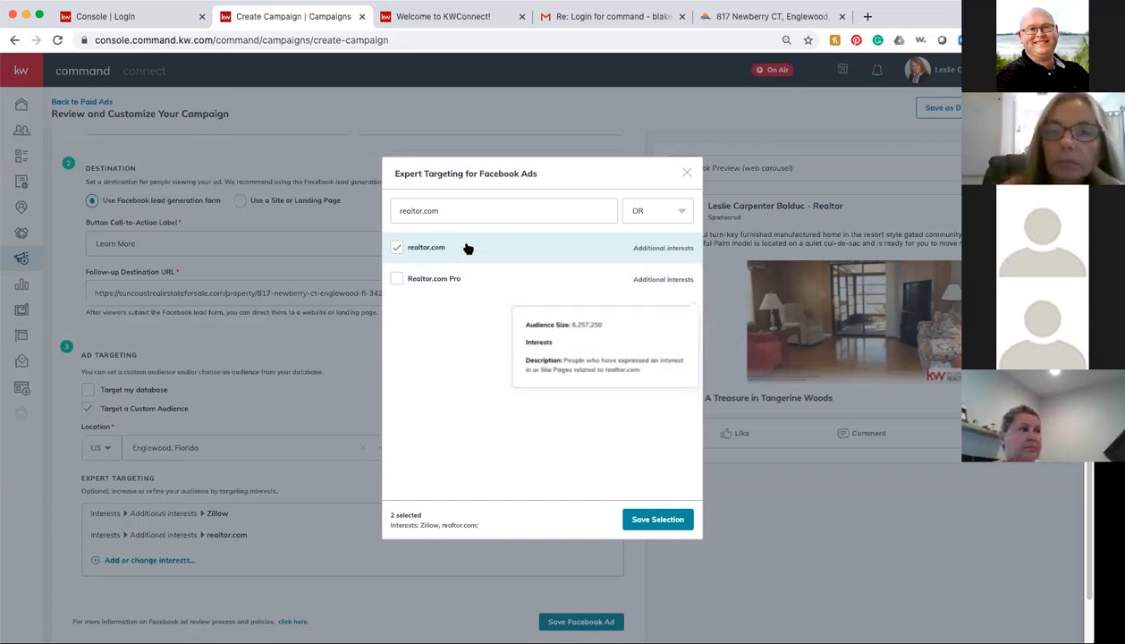
Step: Add Trulia as a third interest and save the Zillow, realtor.com and Trulia selection
click(406, 208)
triple_click(405, 208)
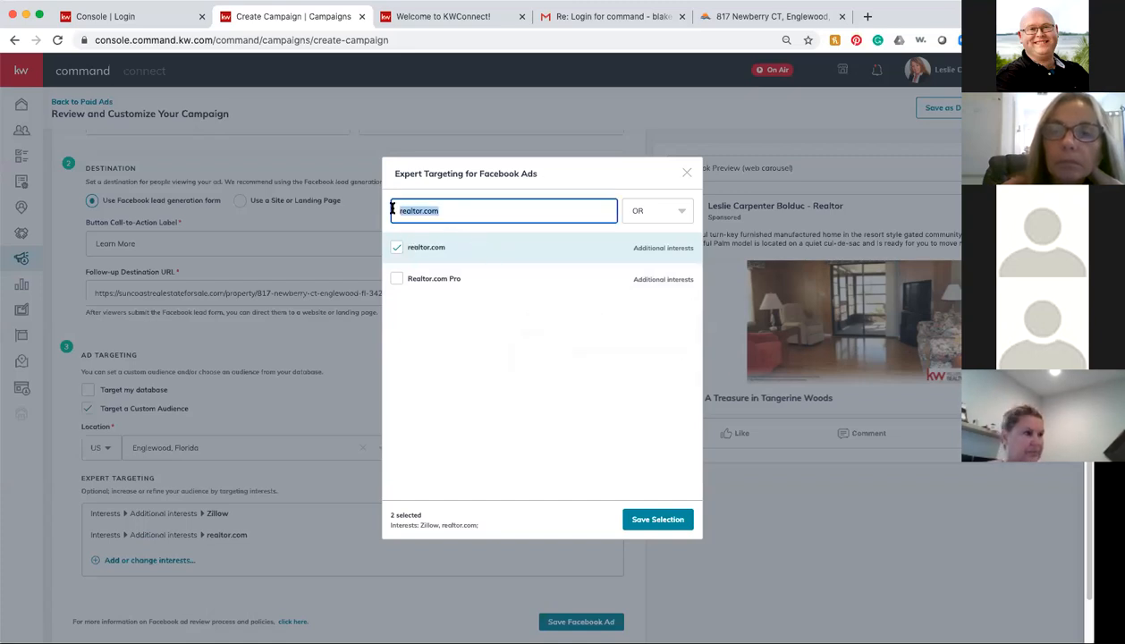
text(trulia)
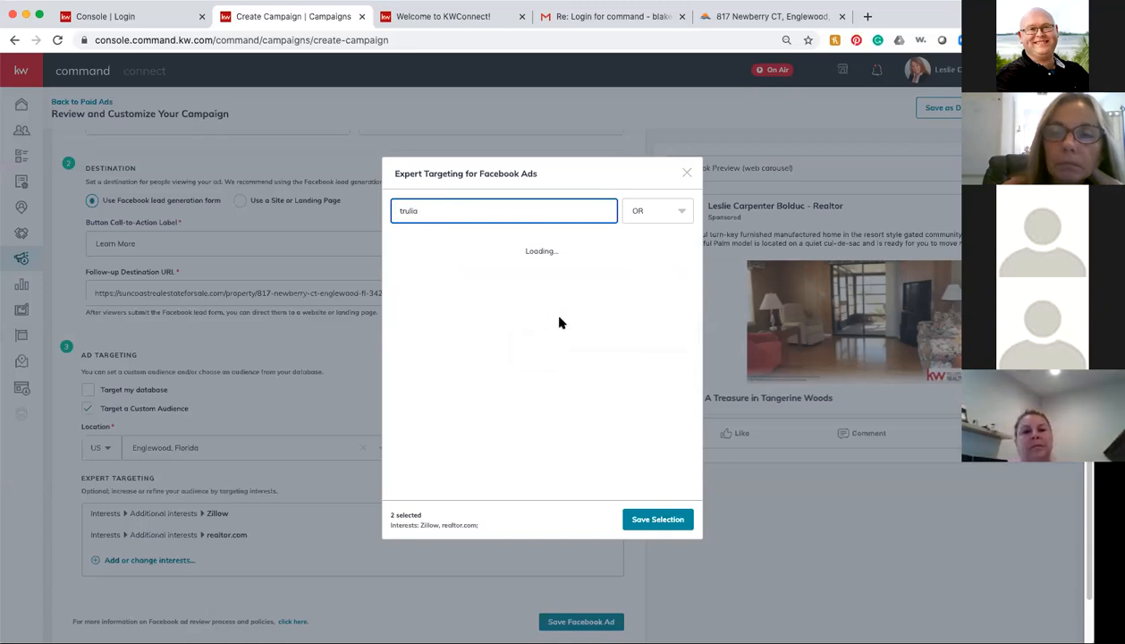
click(398, 249)
click(399, 249)
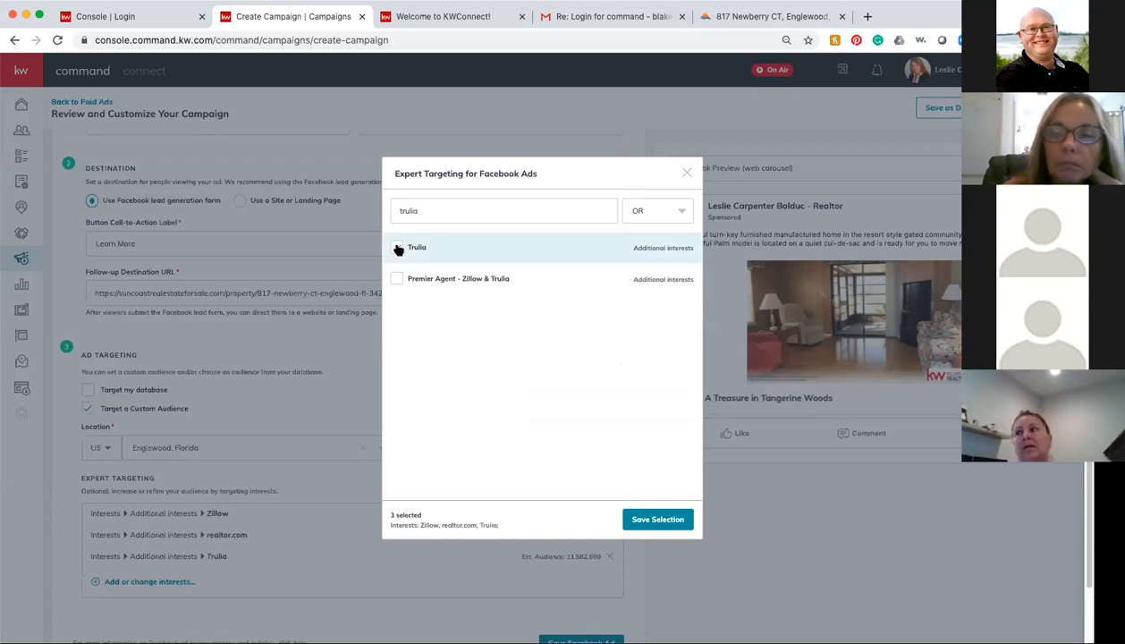
click(657, 520)
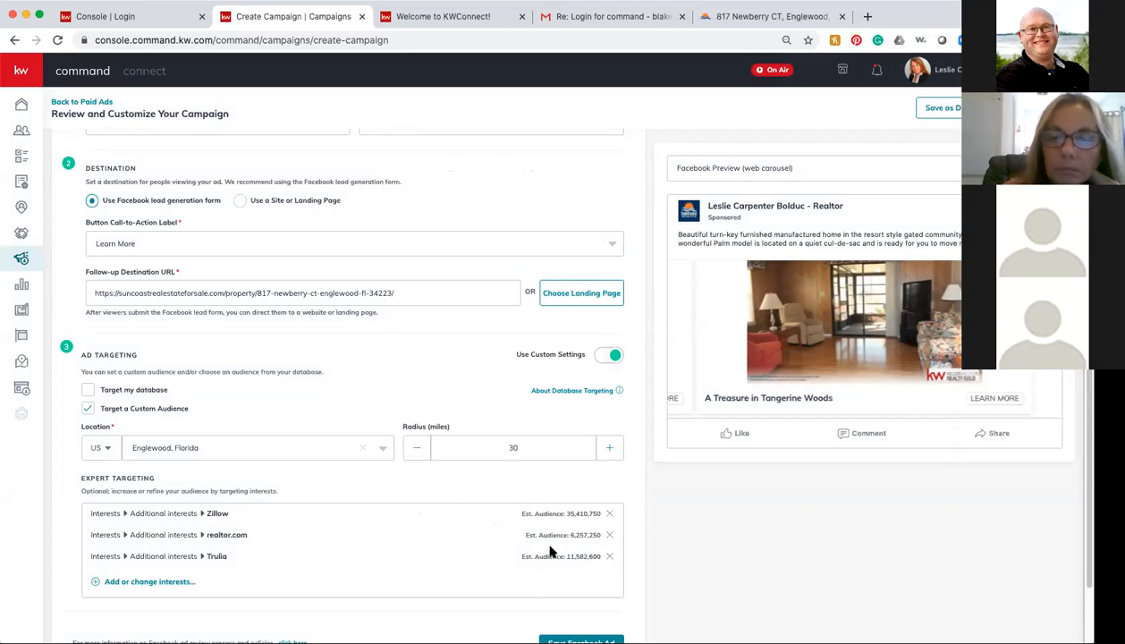
scroll(480, 558, down, 2)
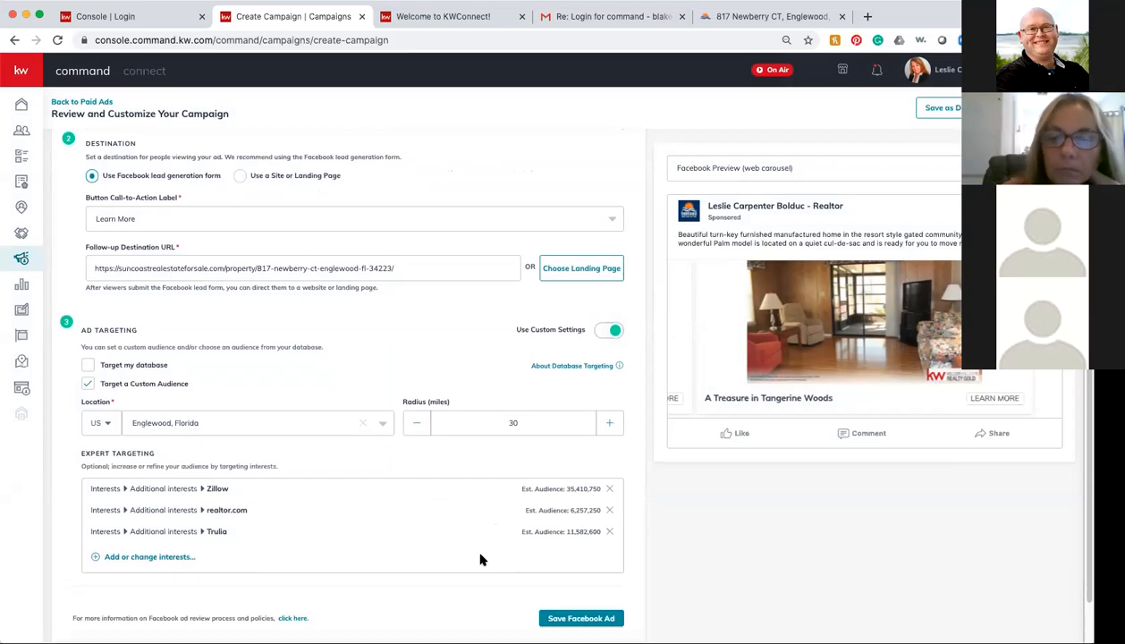
scroll(480, 558, down, 1)
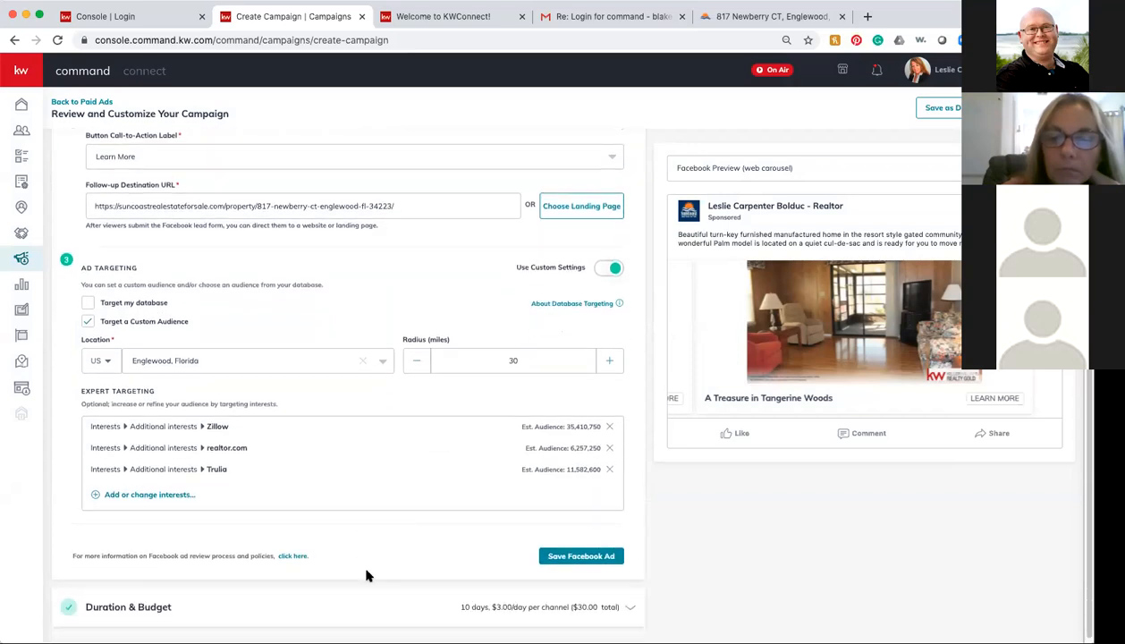
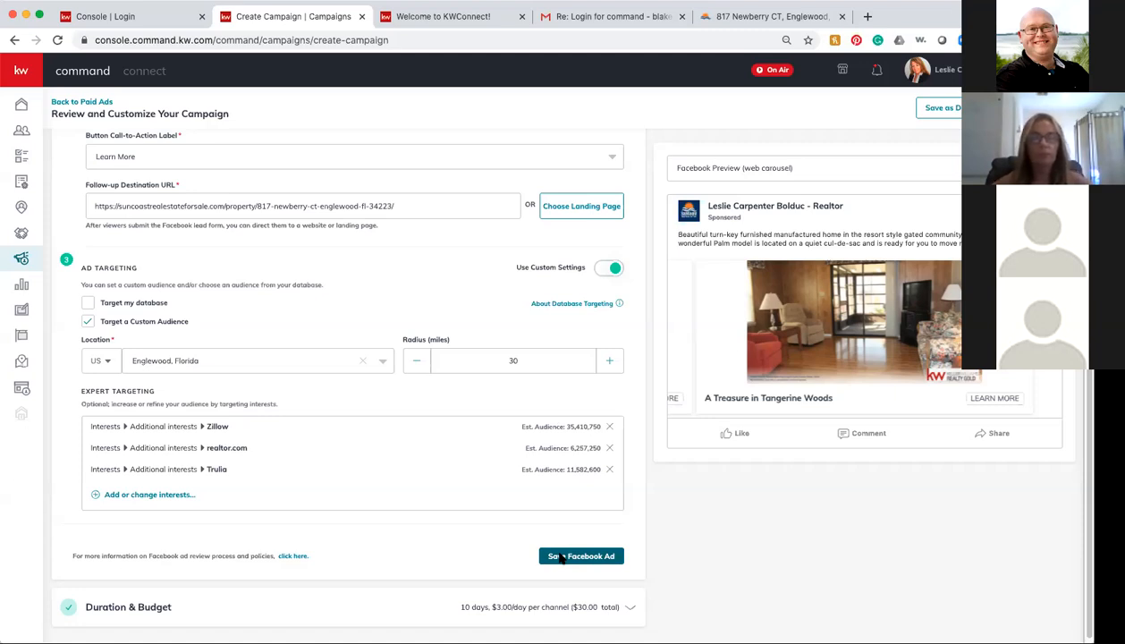
click(565, 556)
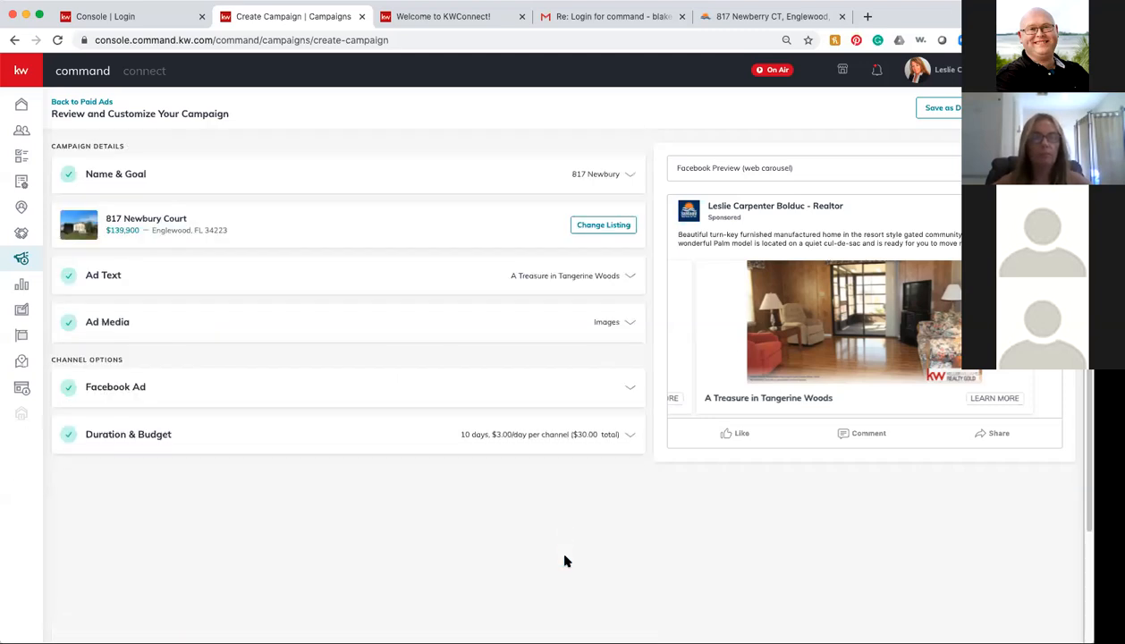
Step: Lower the campaign's total Duration & Budget amount to $20
click(134, 437)
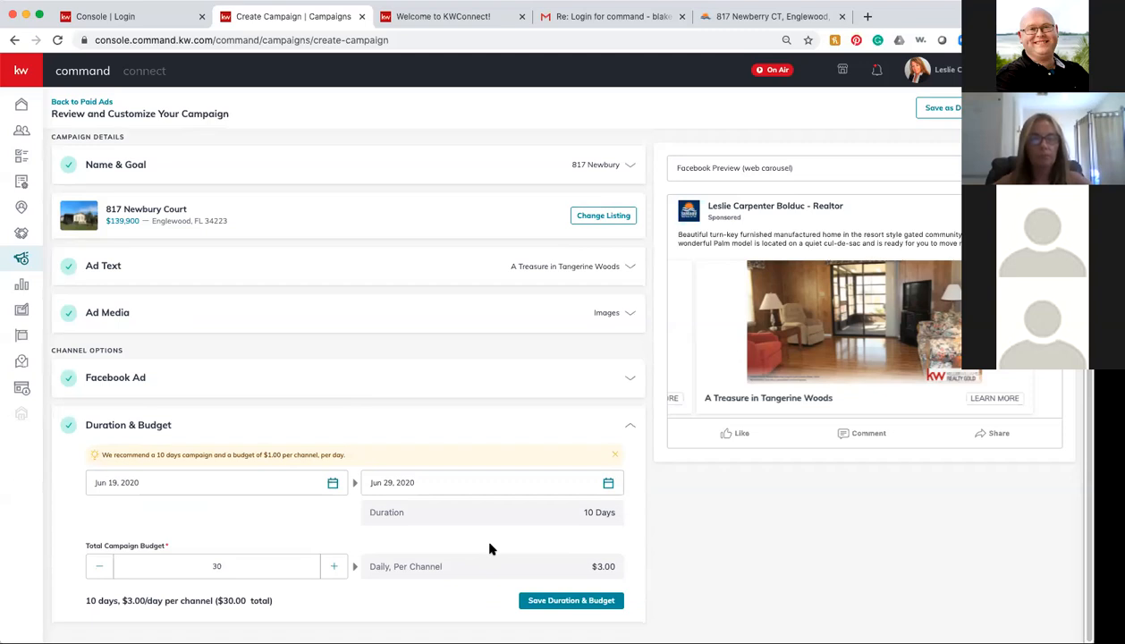
click(96, 571)
click(95, 571)
click(96, 571)
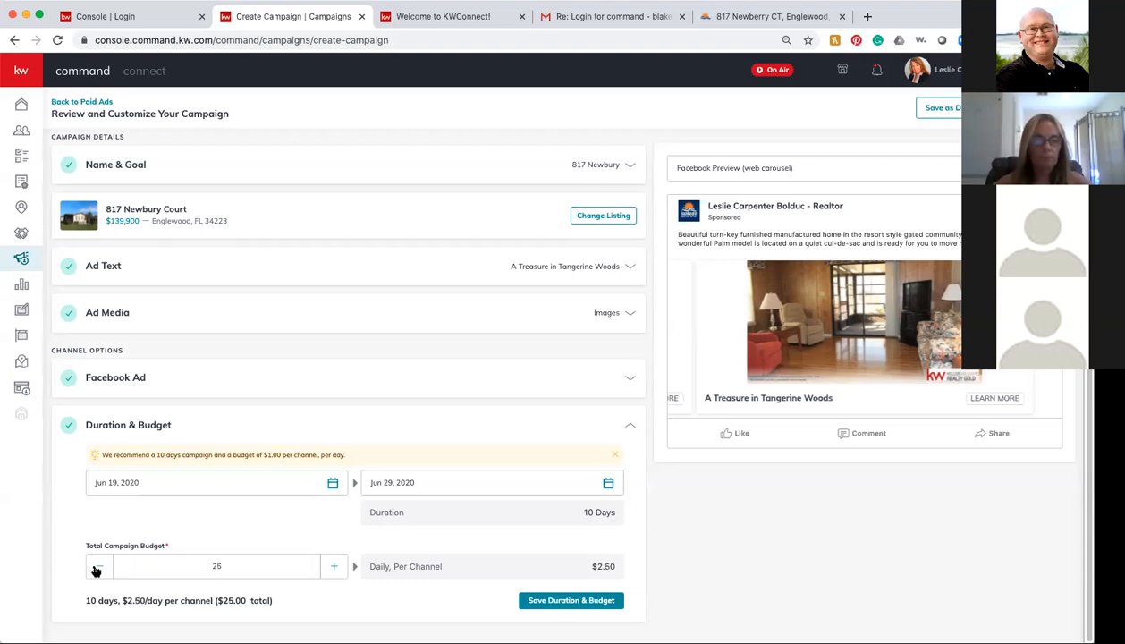
click(96, 571)
click(96, 571)
click(96, 571)
click(96, 571)
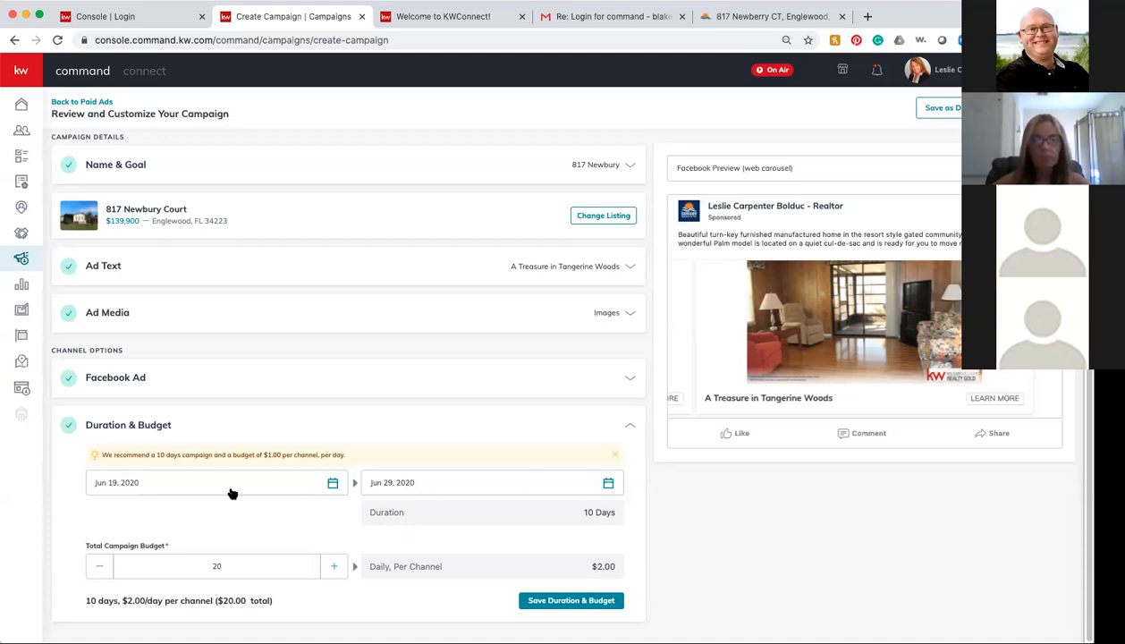
Step: Set the campaign to run June 19 to July 3, 2020 and save Duration & Budget
click(333, 484)
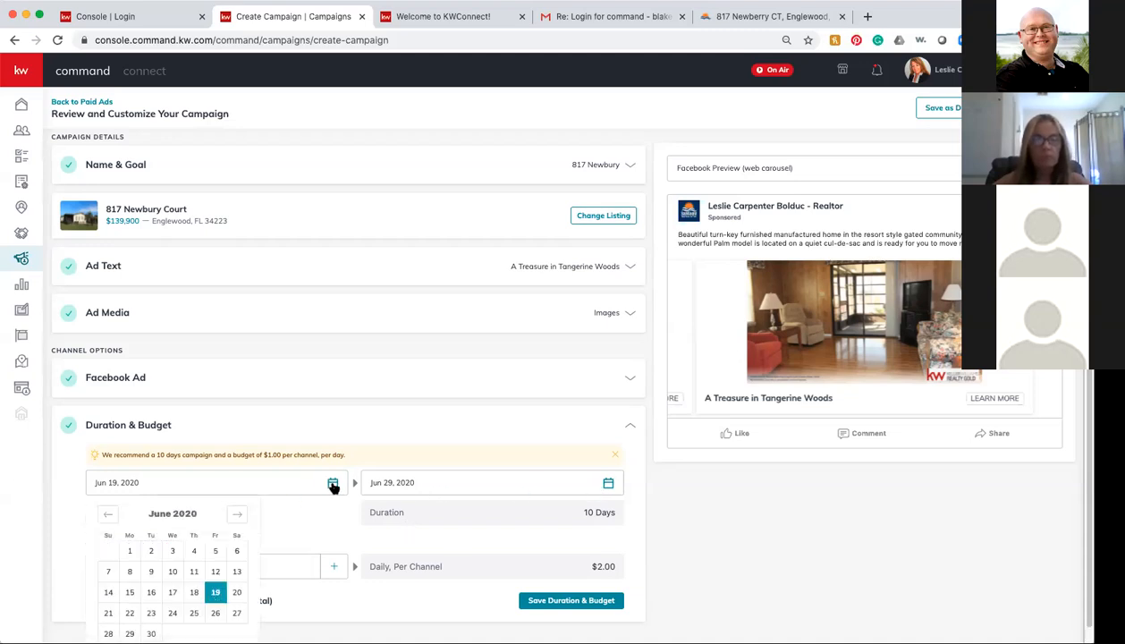
click(214, 593)
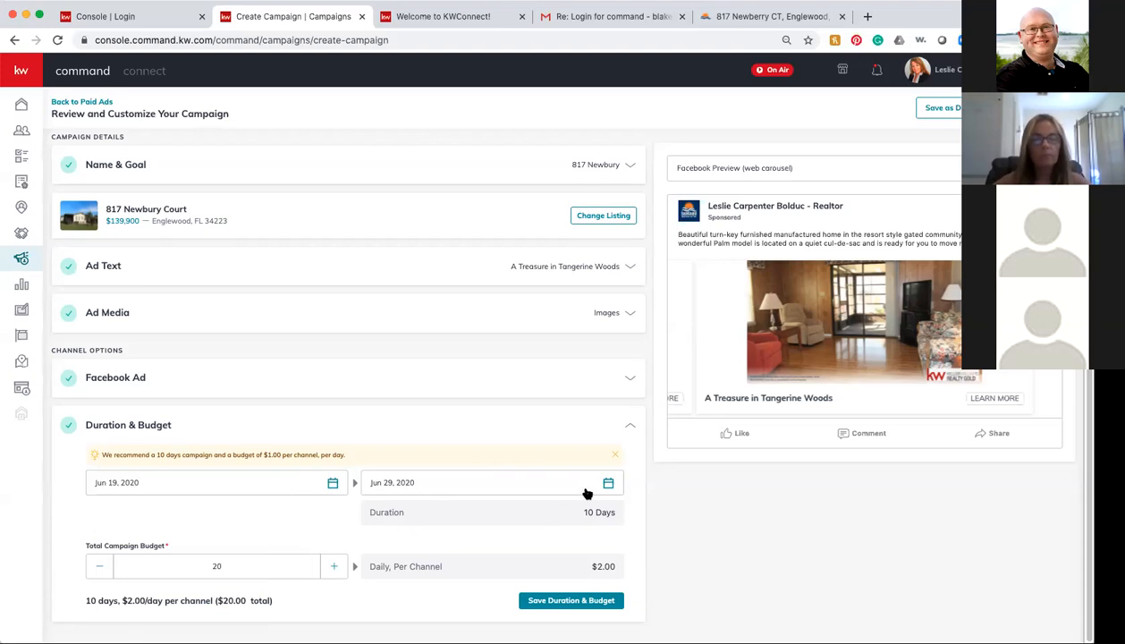
click(607, 484)
scroll(457, 604, down, 1)
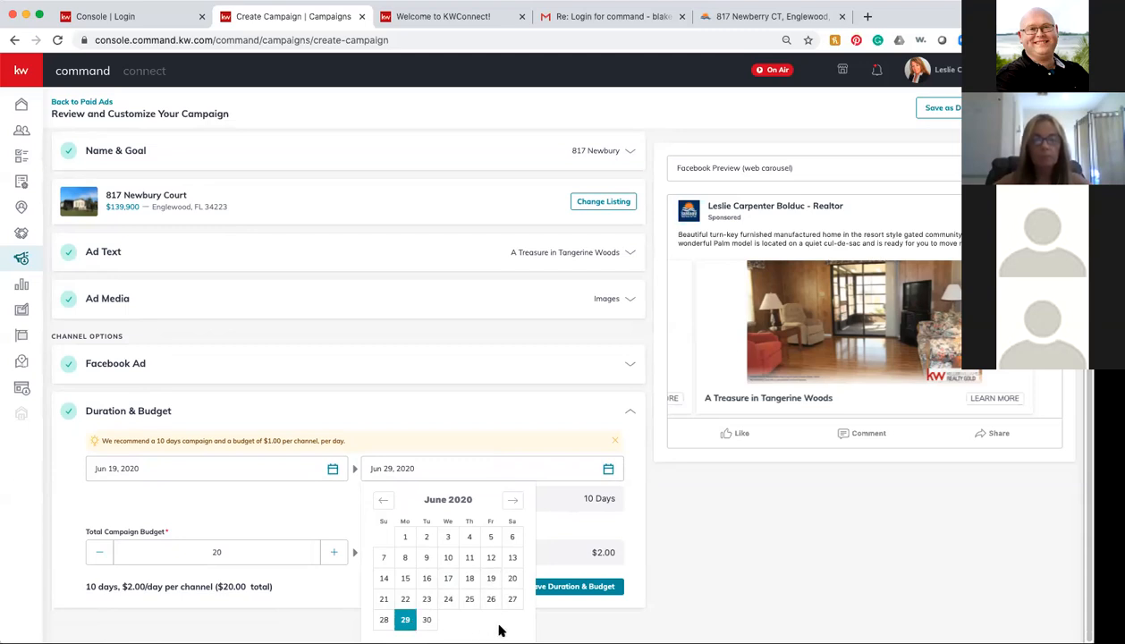
click(512, 500)
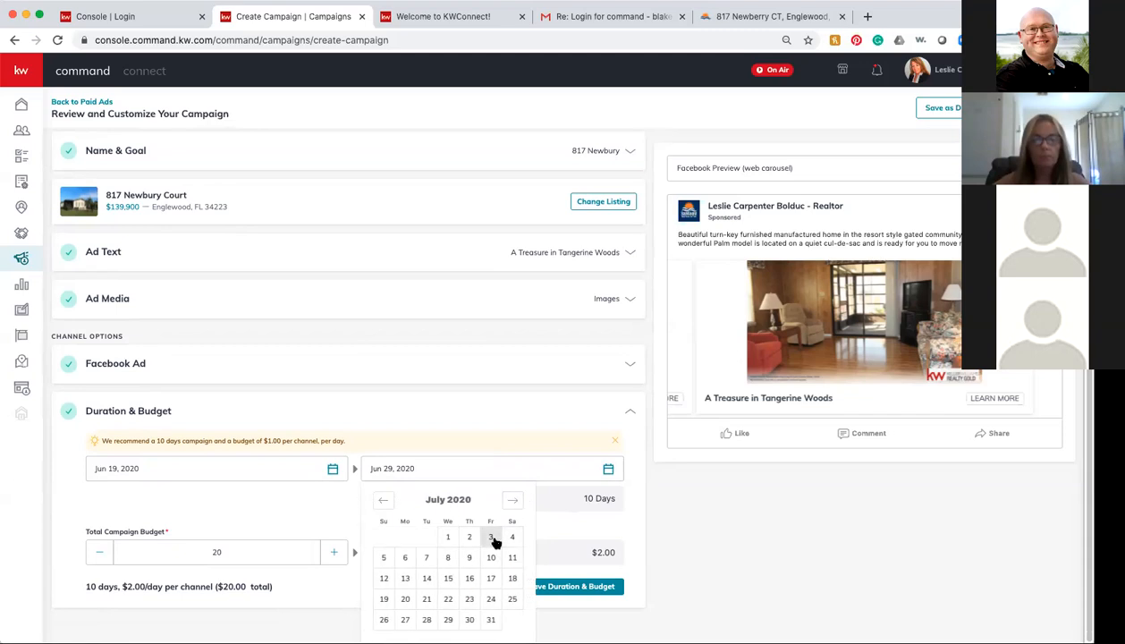
click(491, 537)
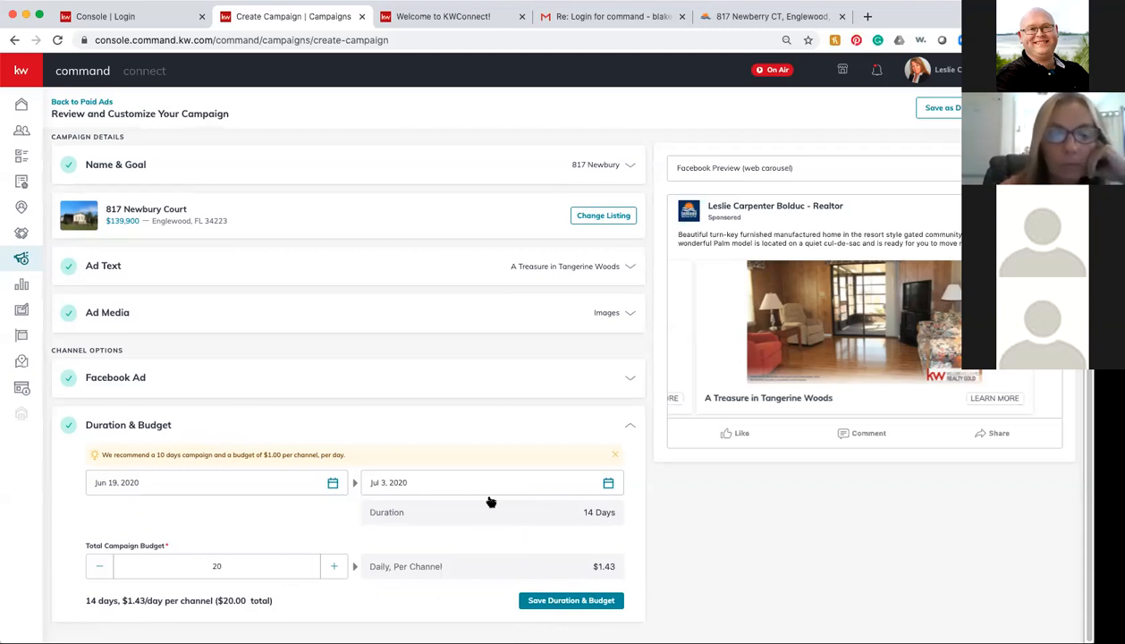
click(555, 604)
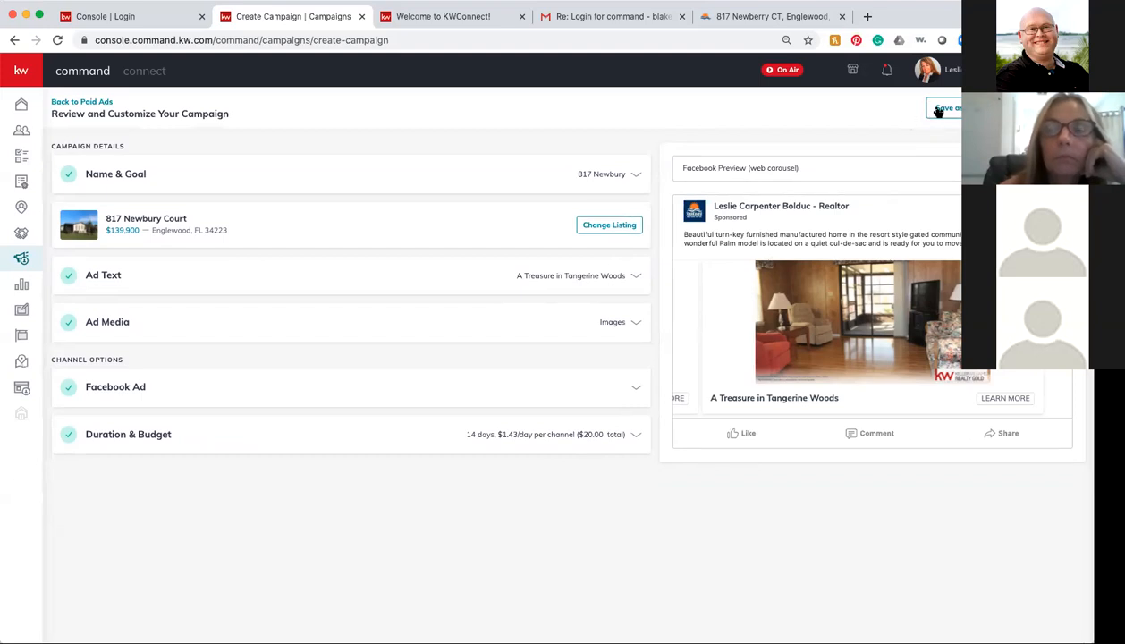
Step: Check payment options without committing, then preview the ad as a mobile carousel
click(1044, 108)
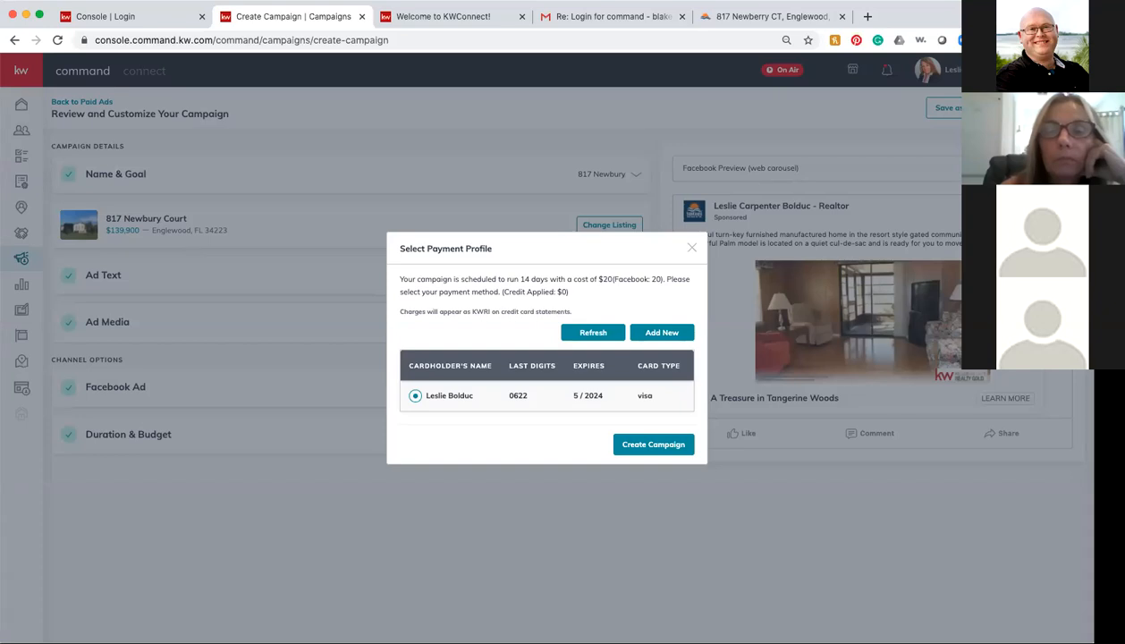
click(692, 248)
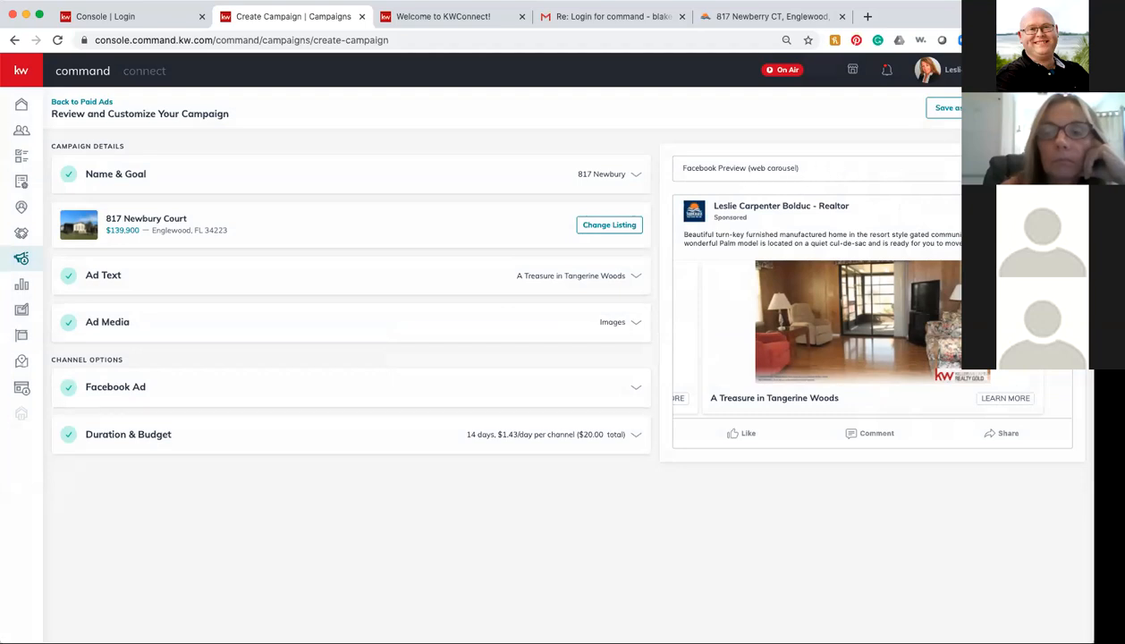
click(872, 170)
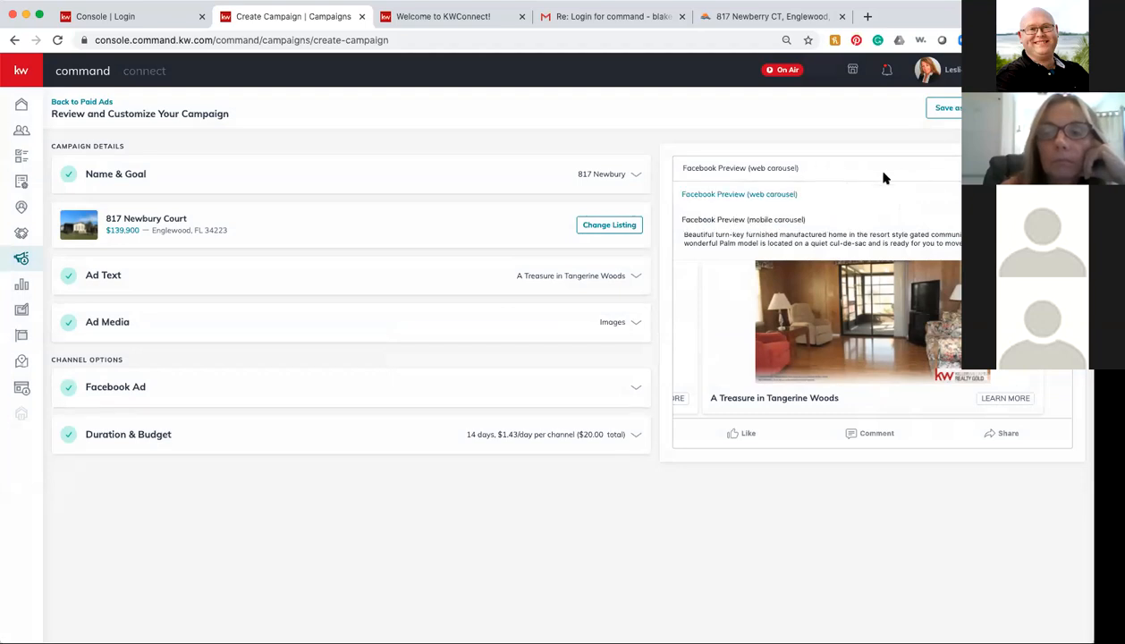
click(794, 219)
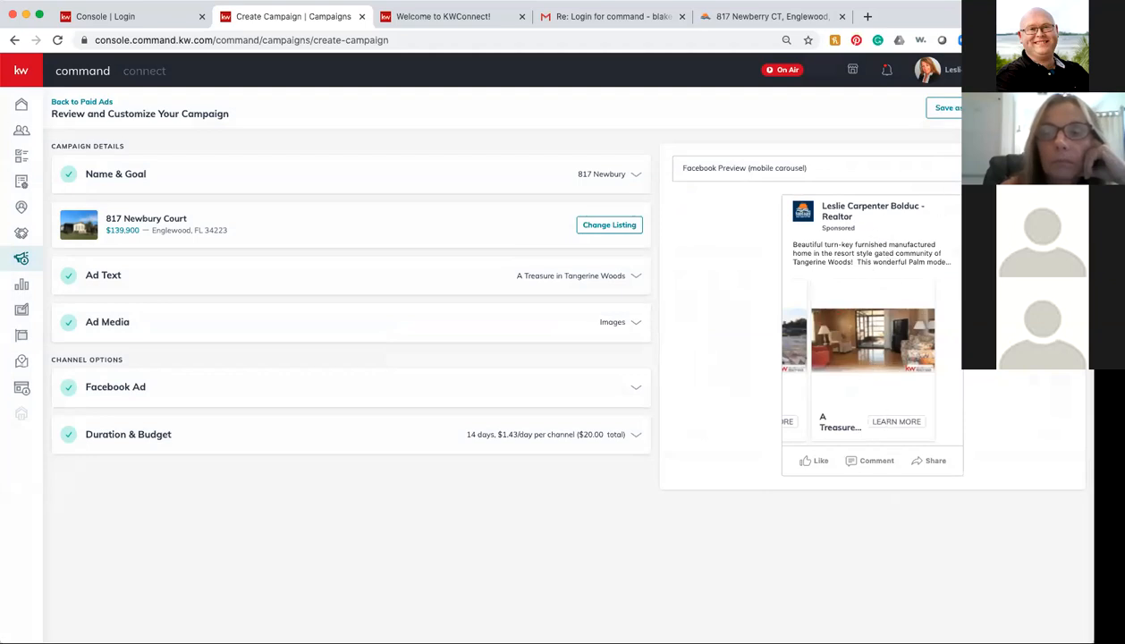
Step: Return the ad preview to the web carousel and bring up the listing search
click(932, 170)
click(768, 191)
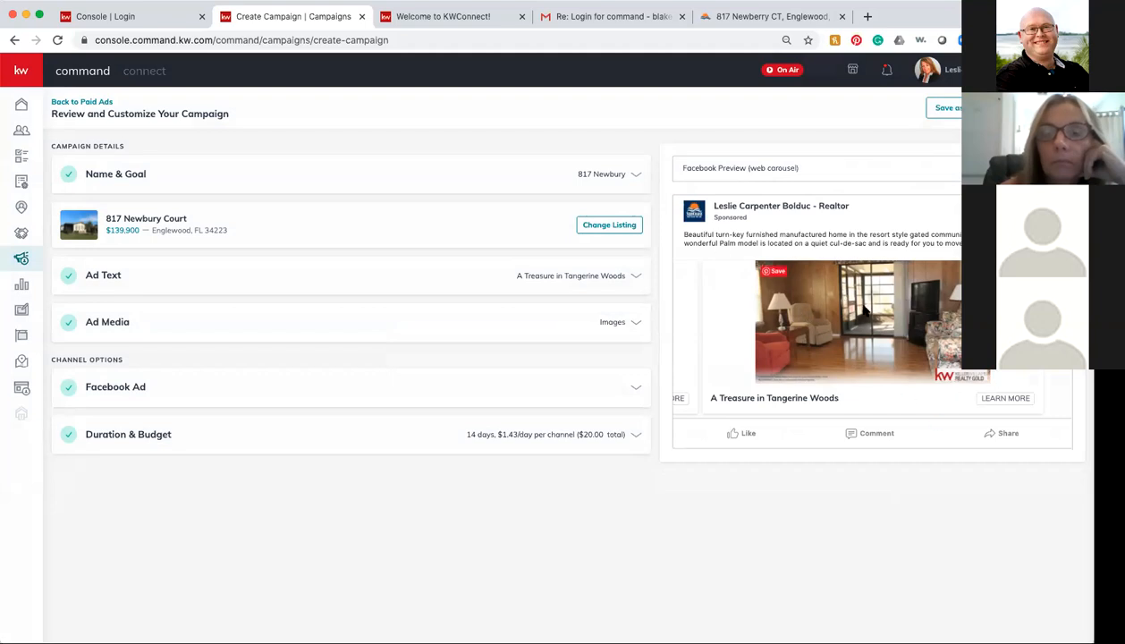
click(608, 224)
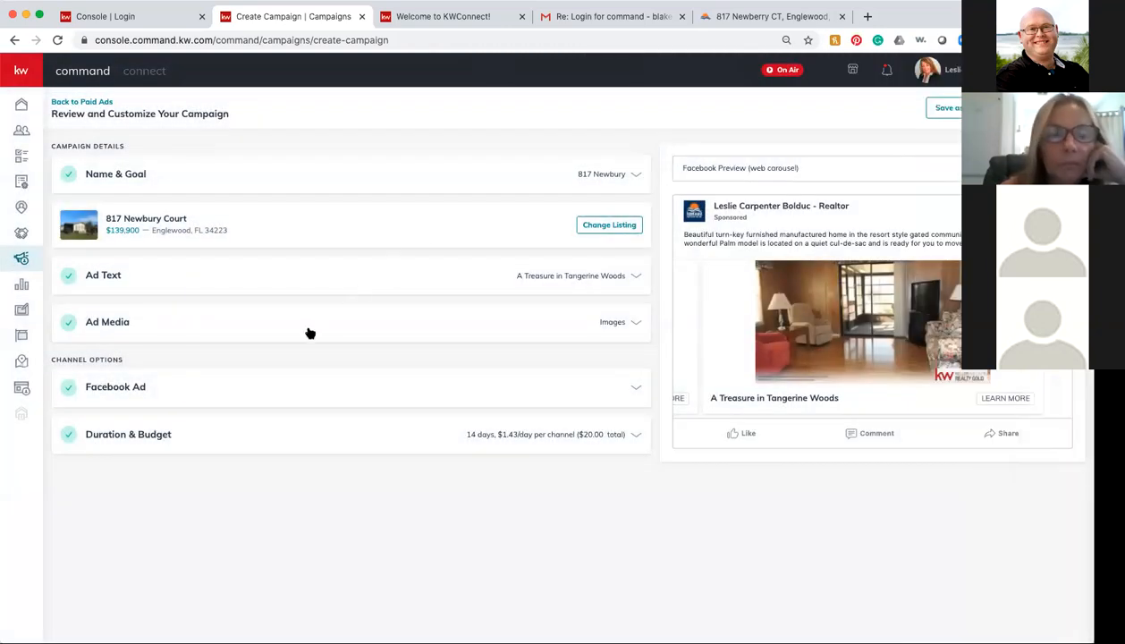
Step: Close the listing search and remove the fourth photo from Ad Media
click(309, 331)
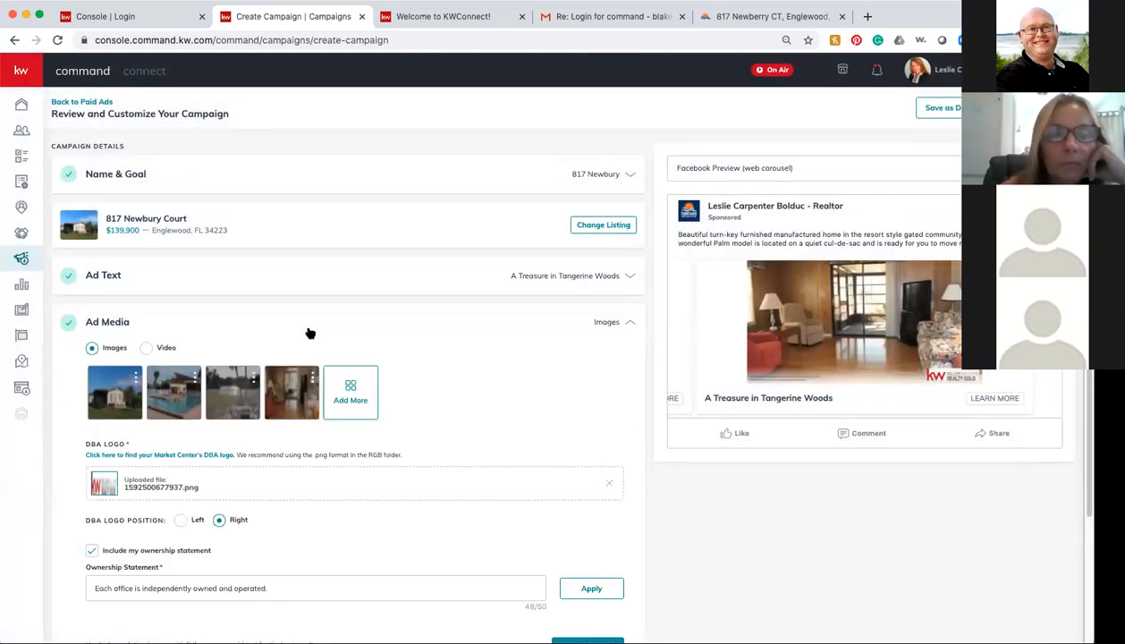
mouse_move(312, 392)
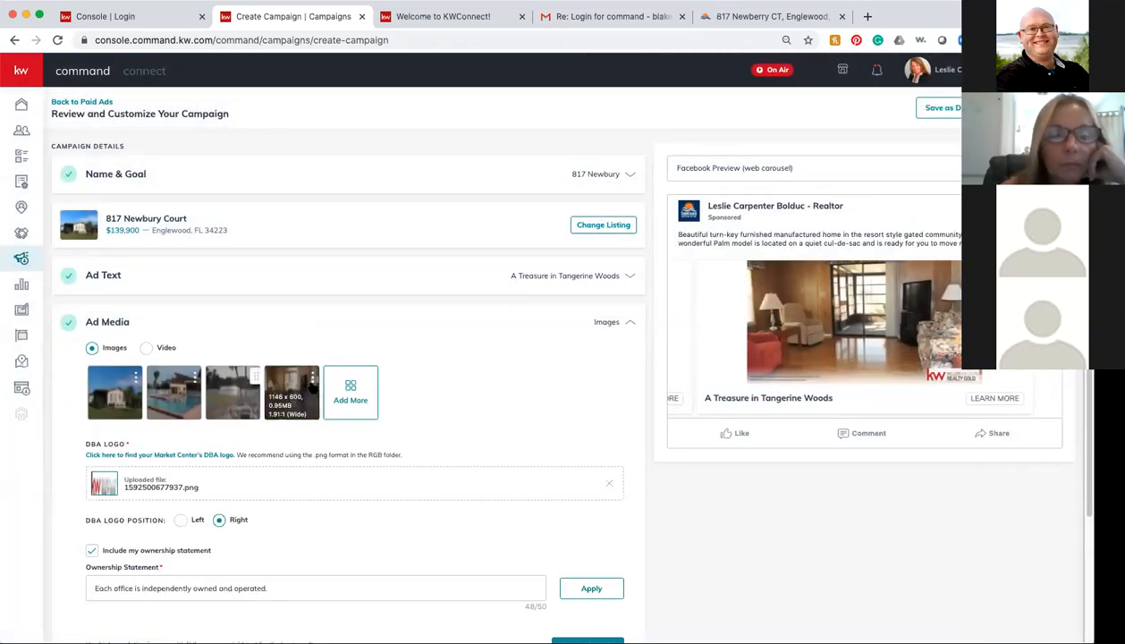
click(312, 378)
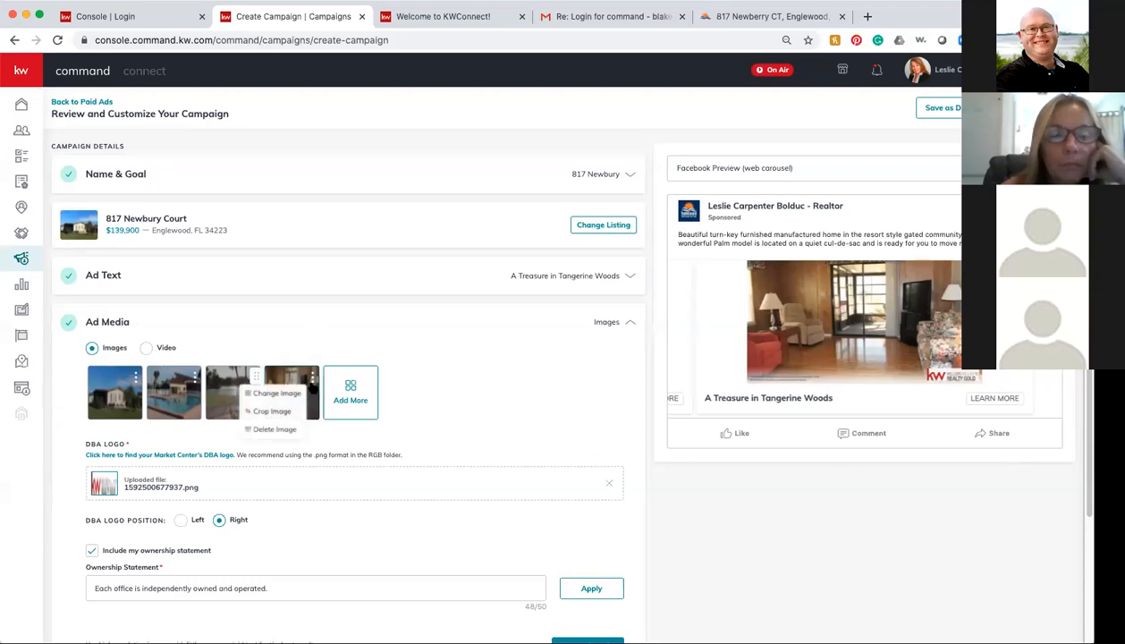
click(277, 428)
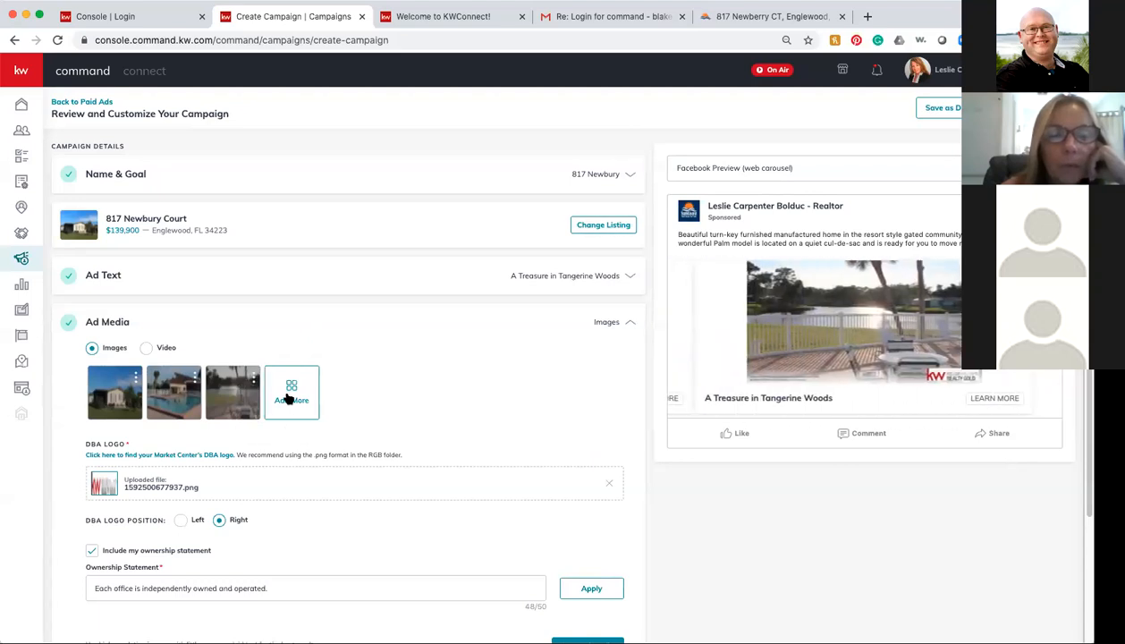
Step: Add the sunset photo as the fourth ad image, cropped slightly lower at Wide (1.91:1)
click(292, 398)
scroll(726, 322, down, 1)
scroll(726, 329, down, 5)
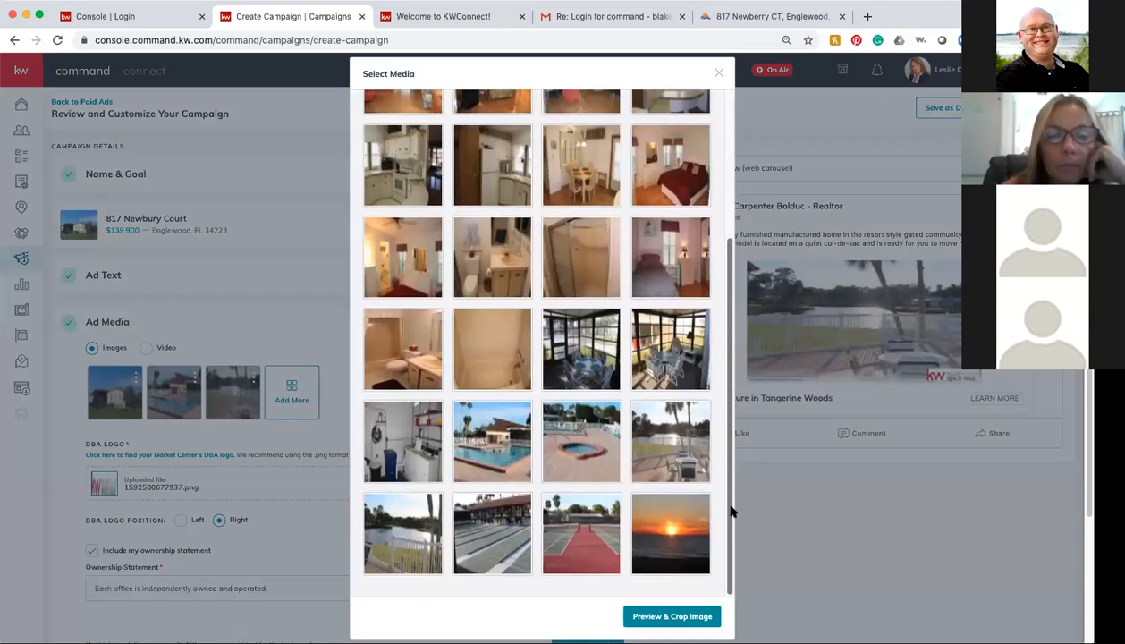
click(675, 519)
click(674, 616)
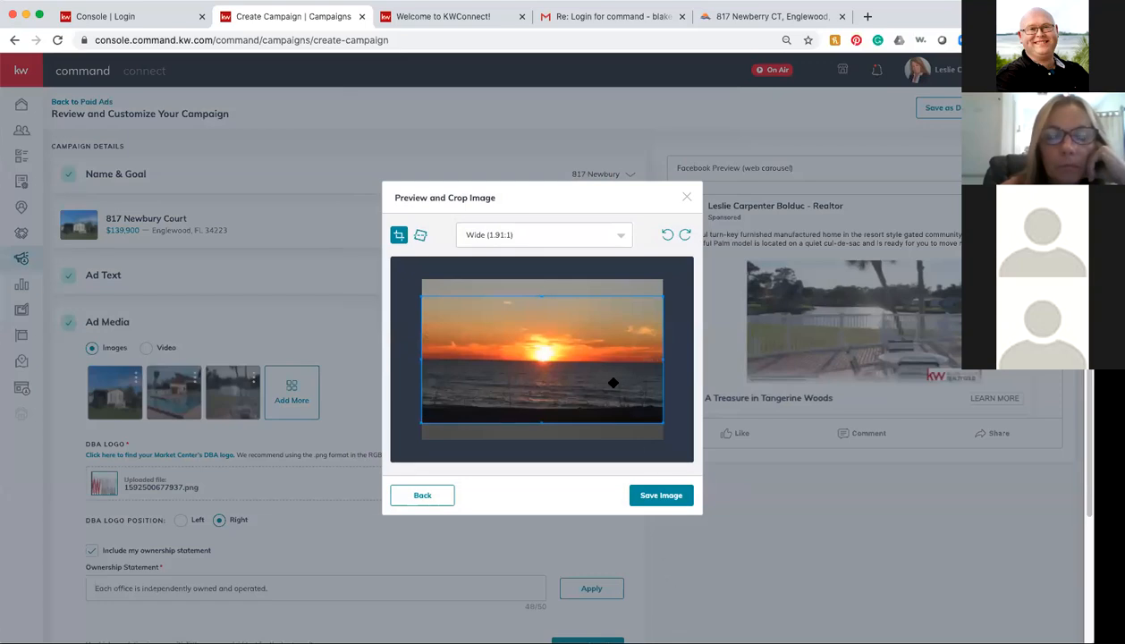
drag(581, 360, 583, 376)
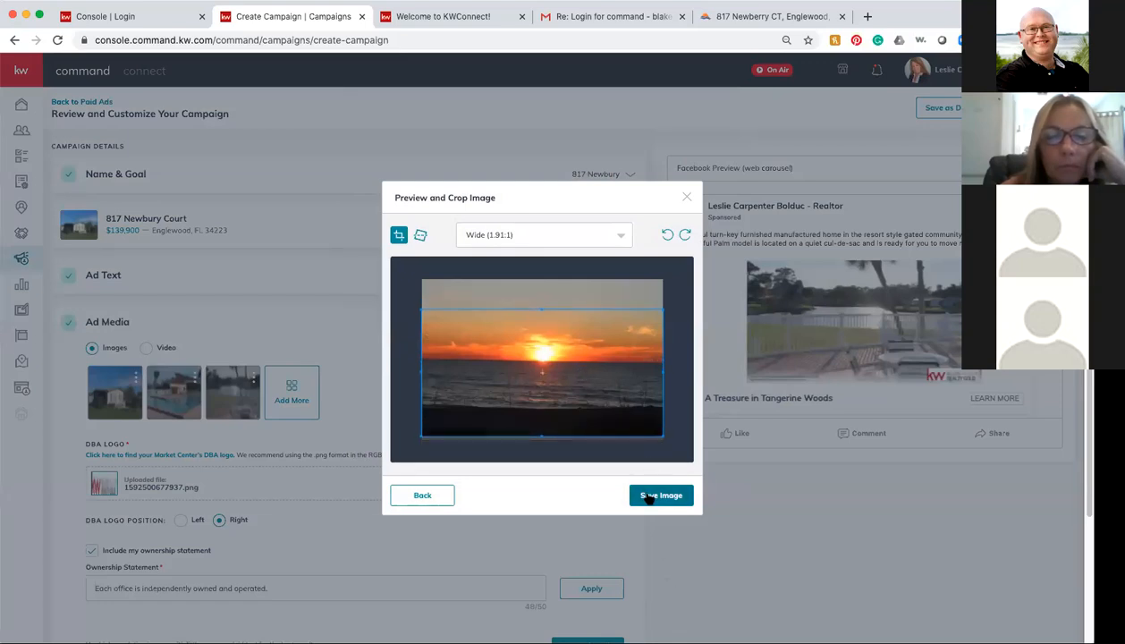
click(650, 499)
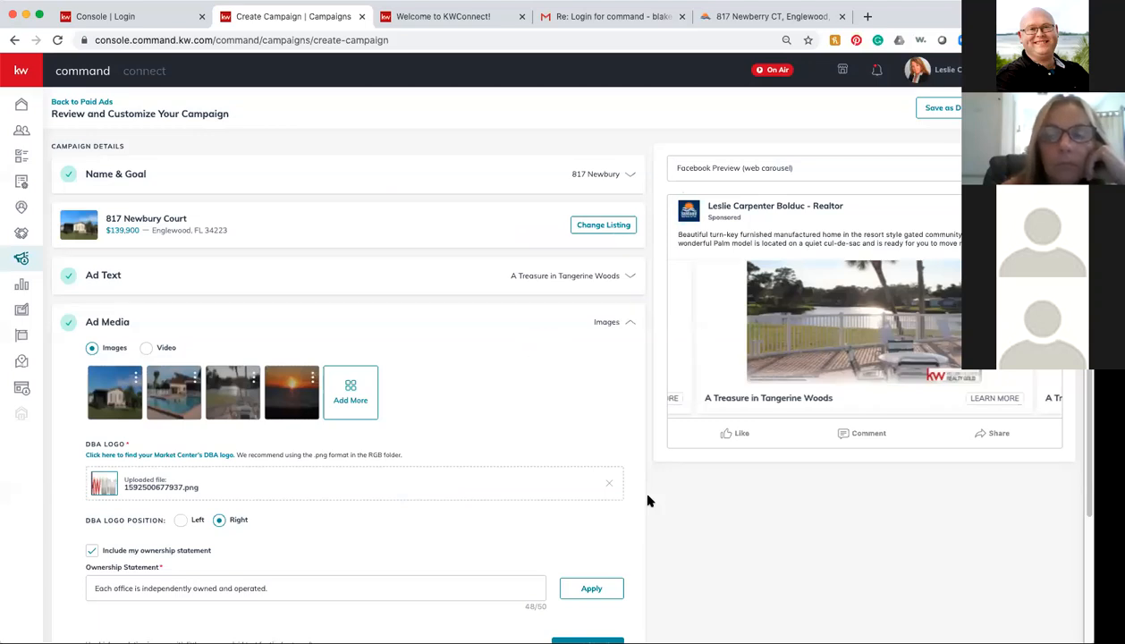
scroll(541, 439, down, 1)
scroll(540, 439, down, 3)
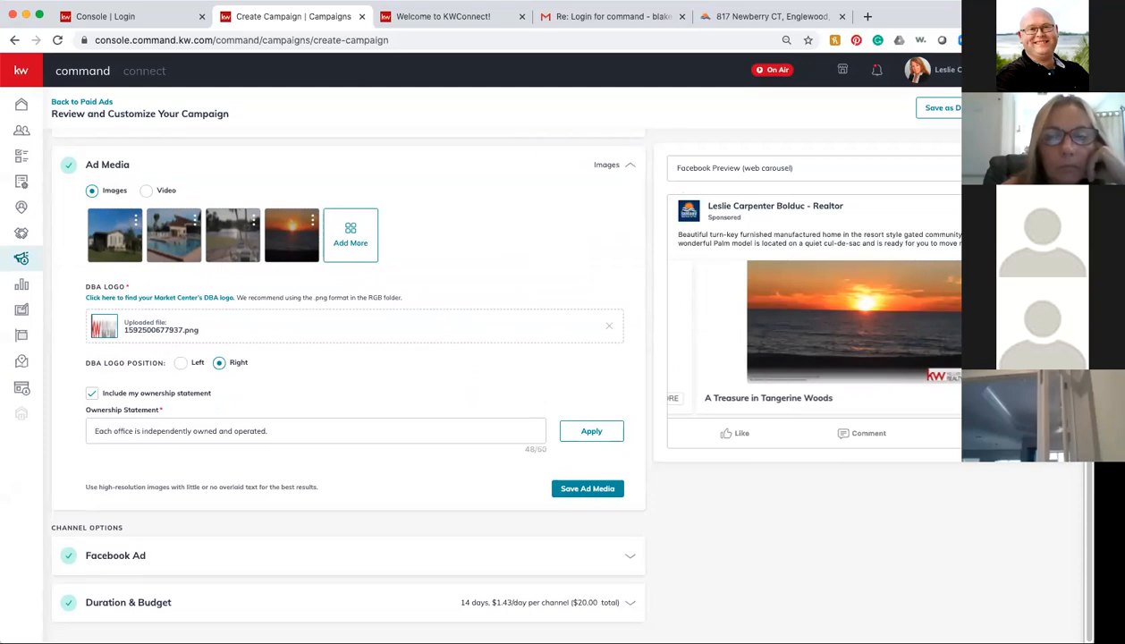
click(1038, 107)
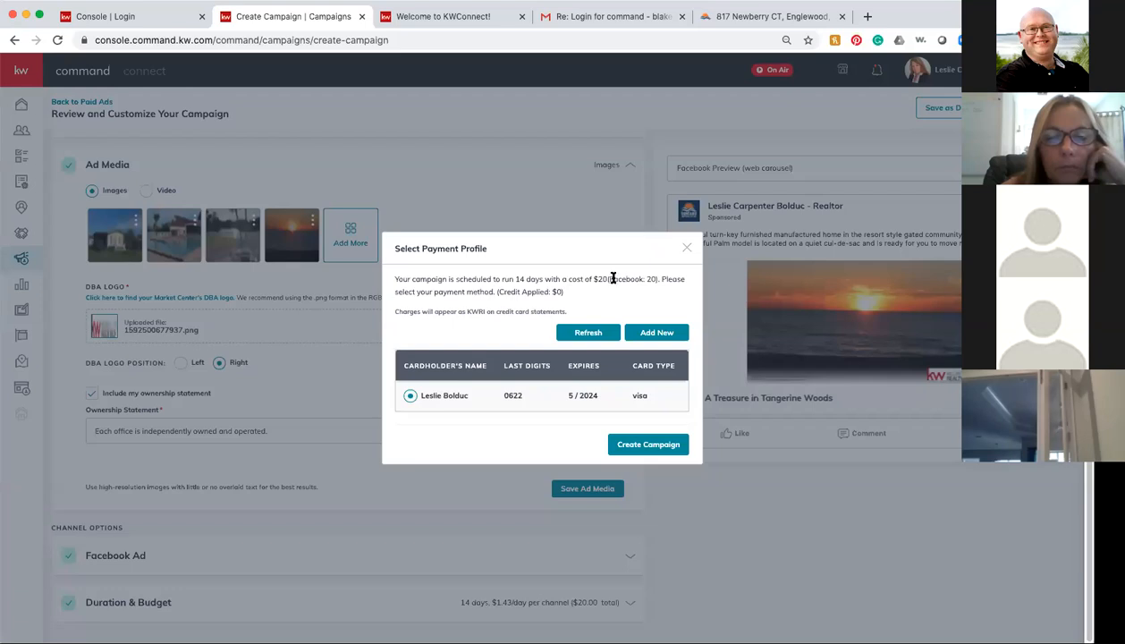
click(648, 446)
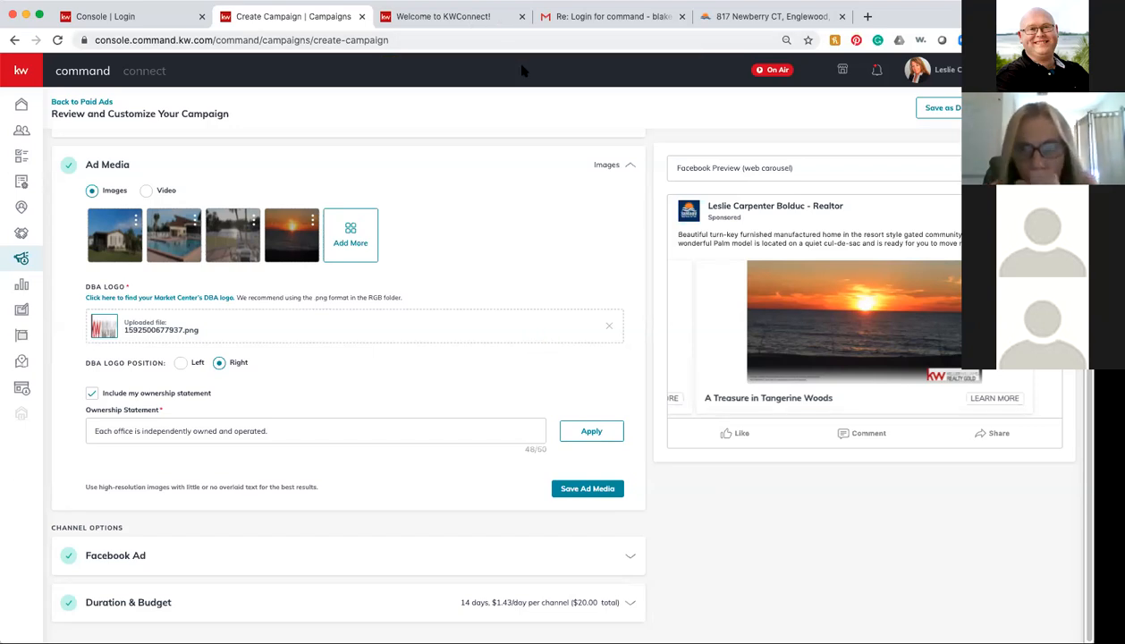
scroll(528, 534, up, 3)
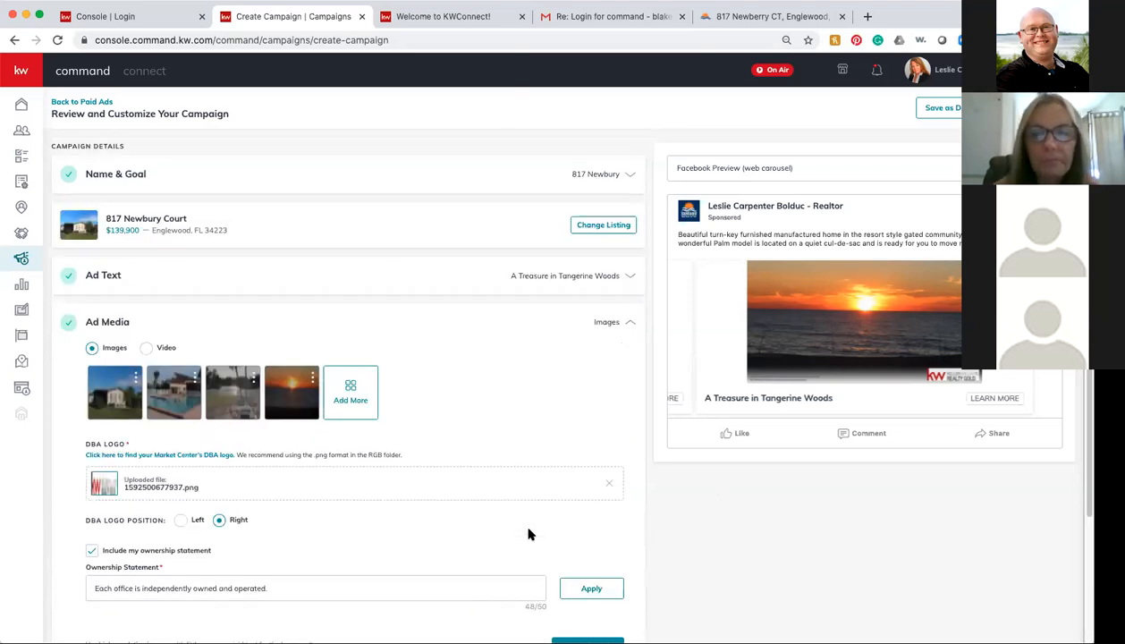
scroll(528, 534, down, 3)
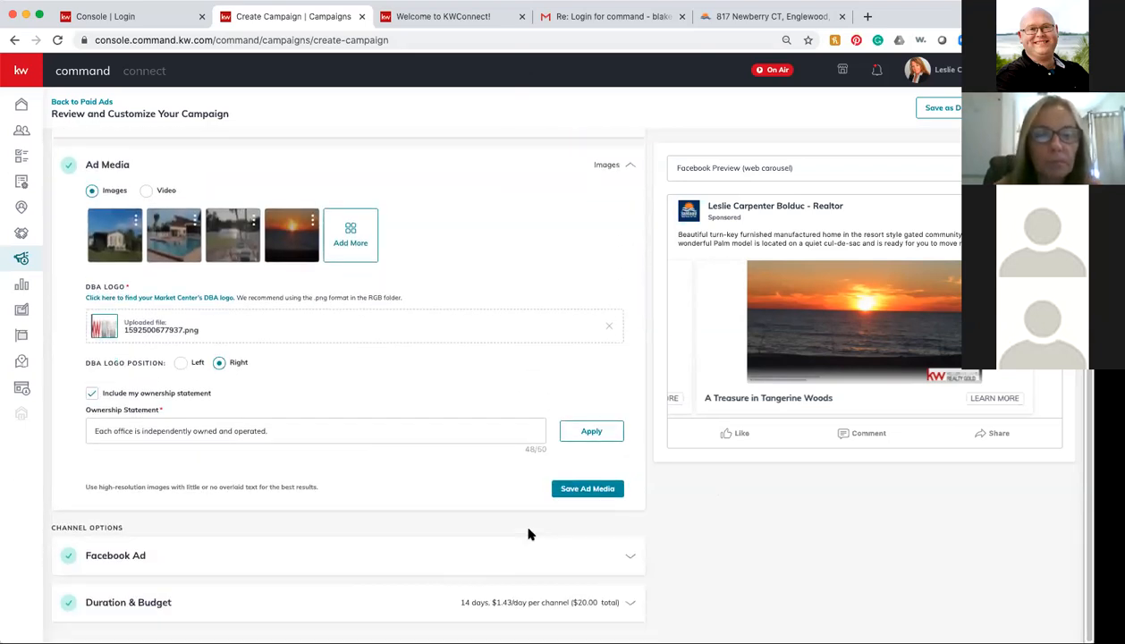
scroll(528, 534, up, 3)
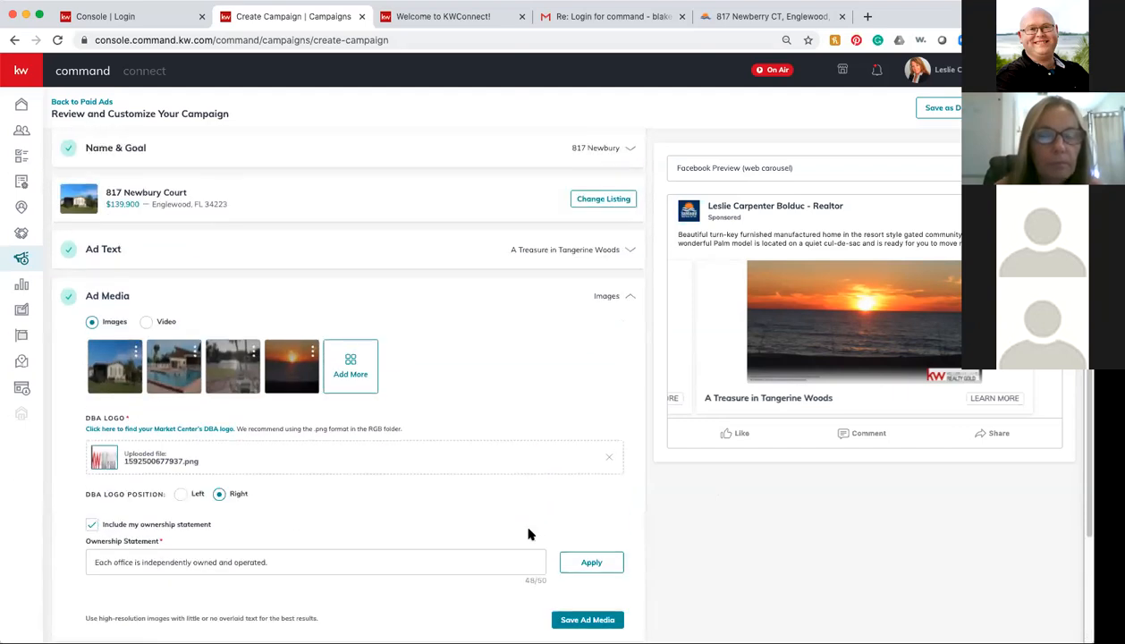
click(628, 296)
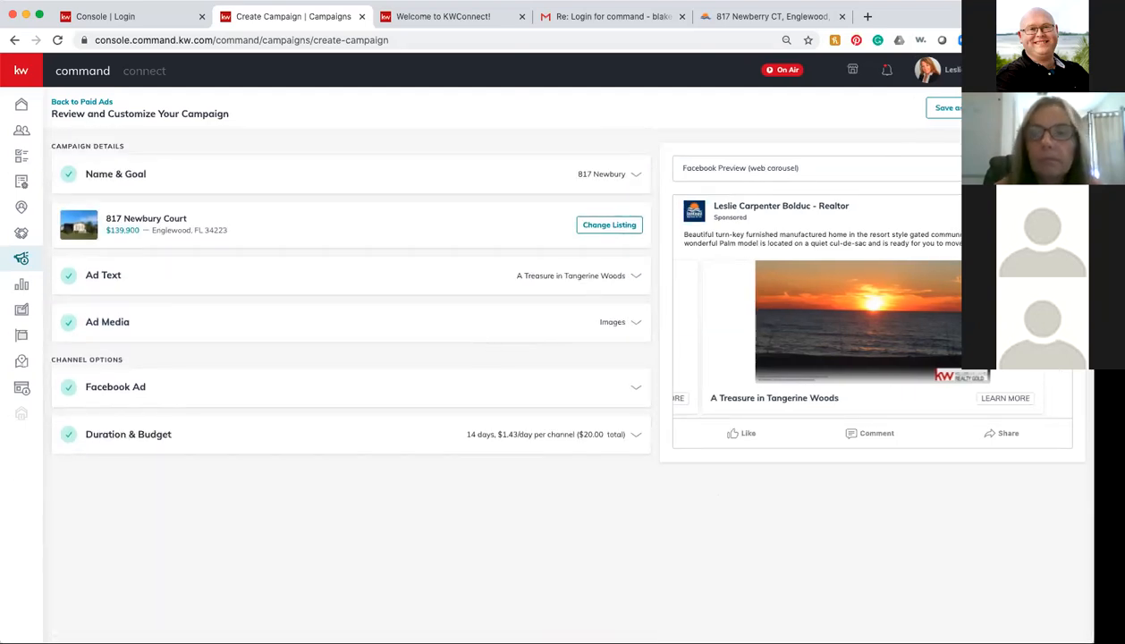
click(1045, 107)
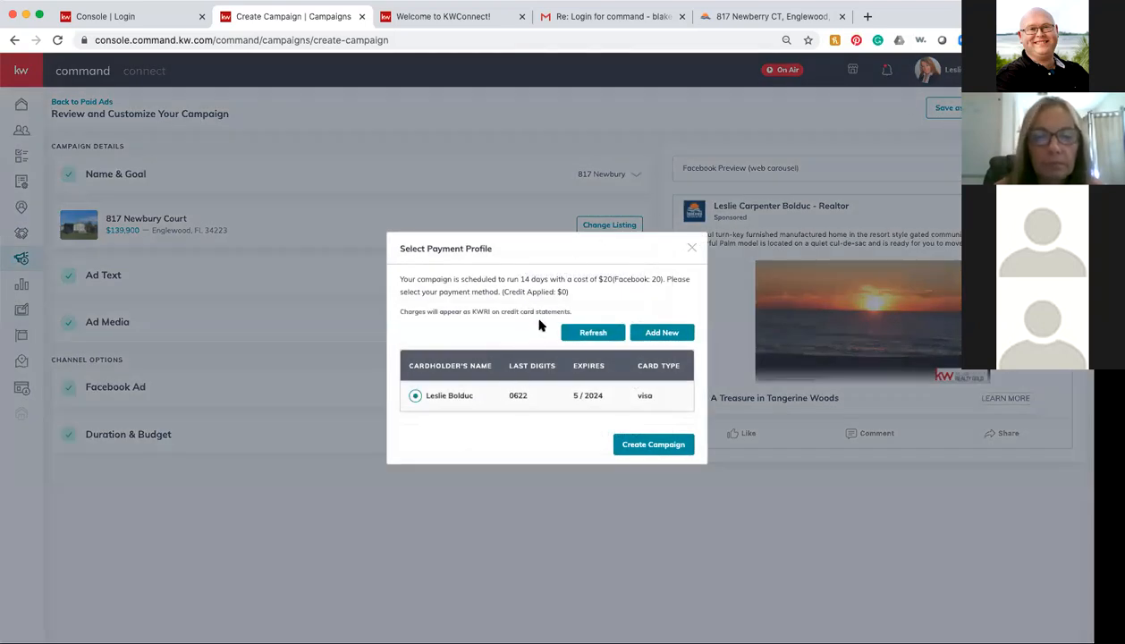
click(646, 445)
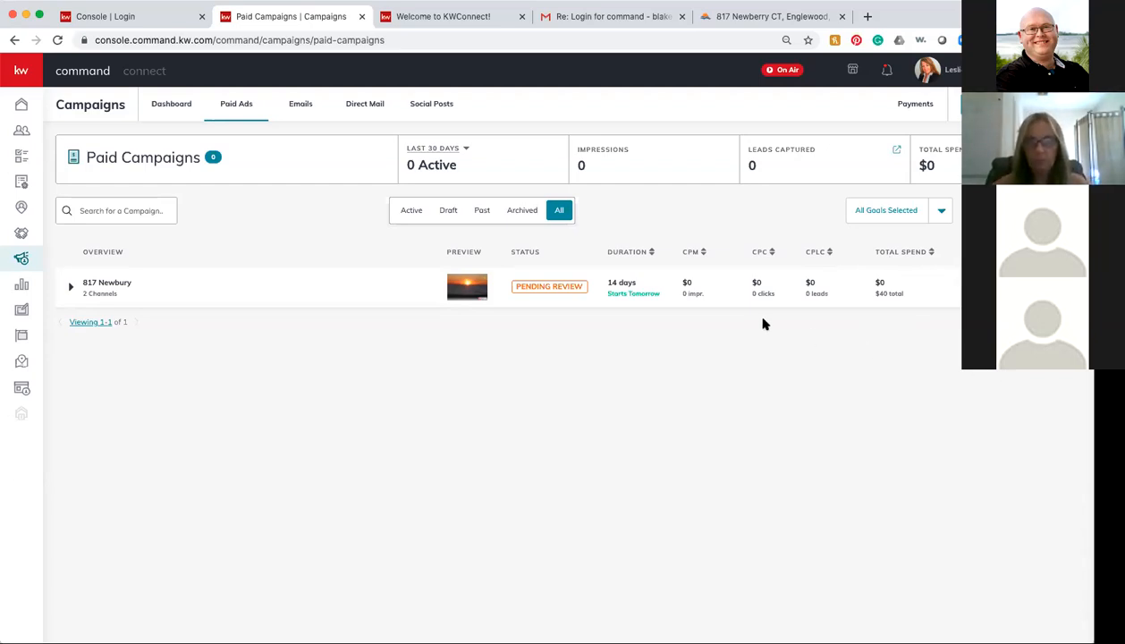
click(883, 291)
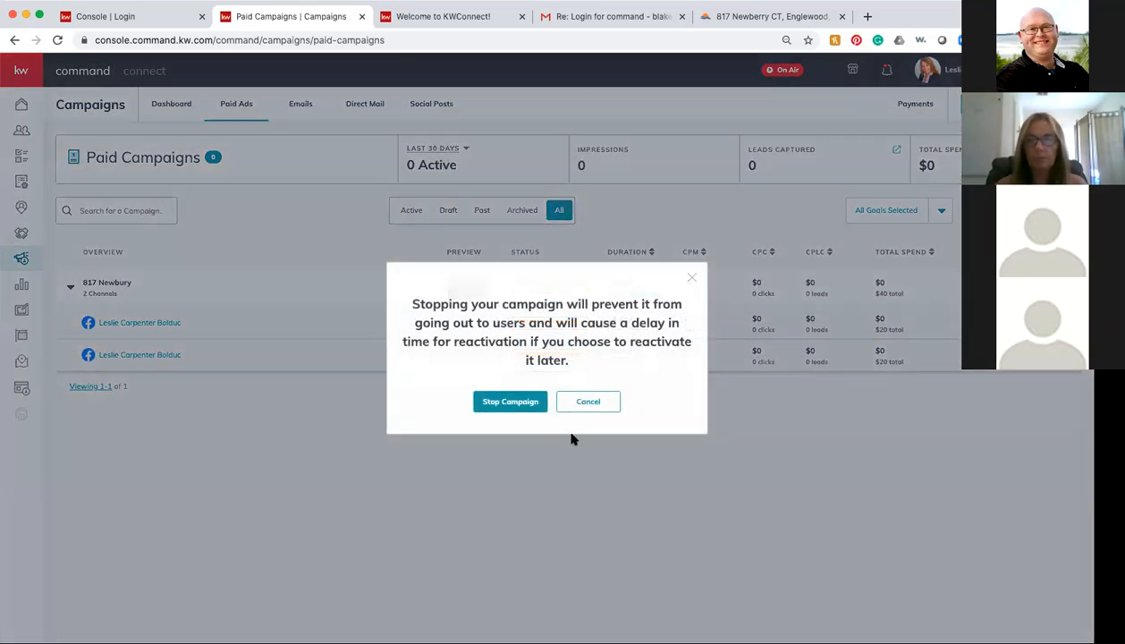
click(523, 403)
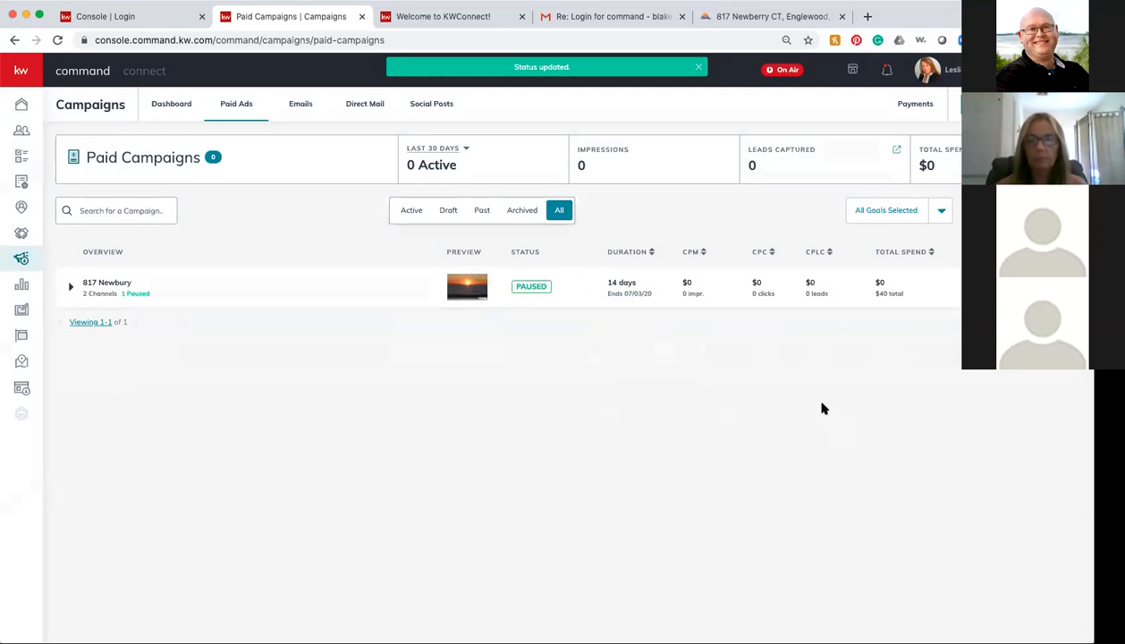
click(57, 39)
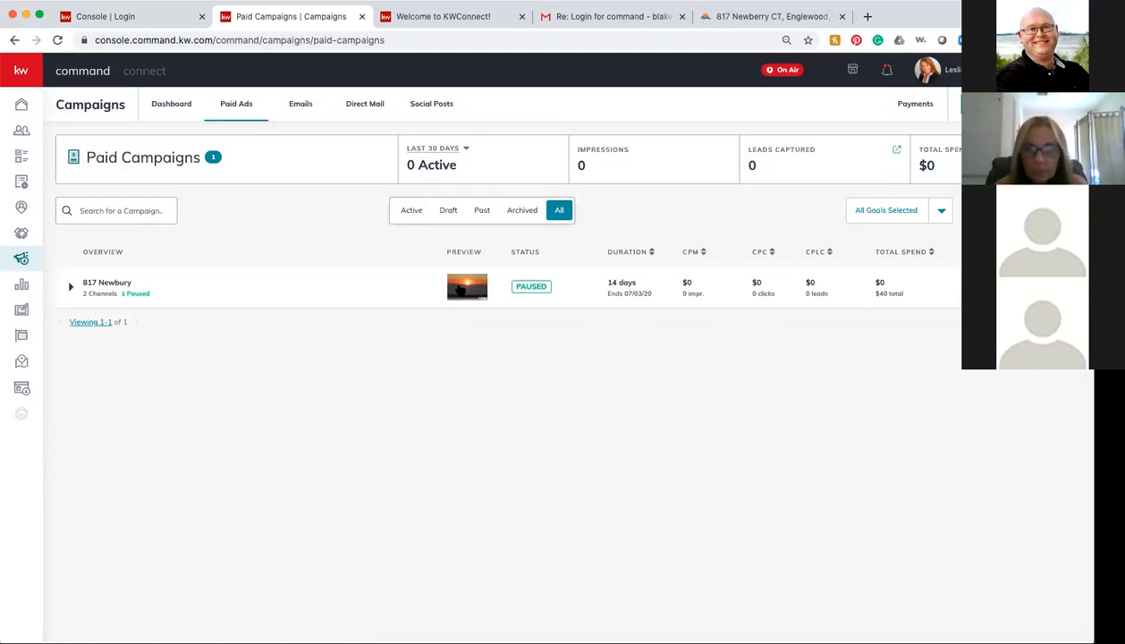
click(71, 287)
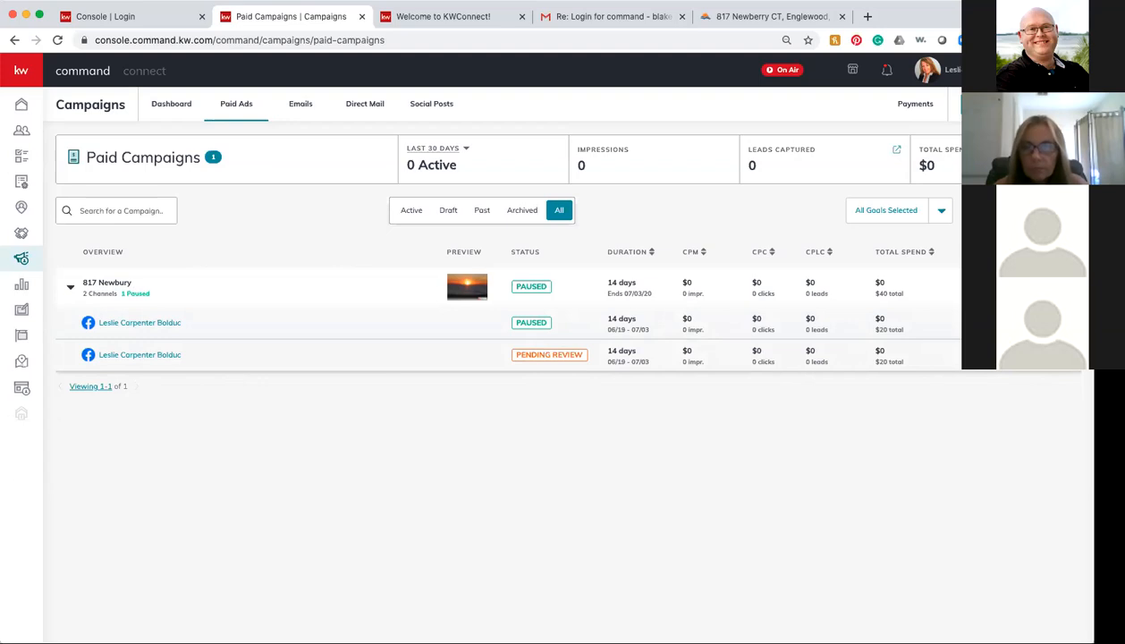
click(1047, 289)
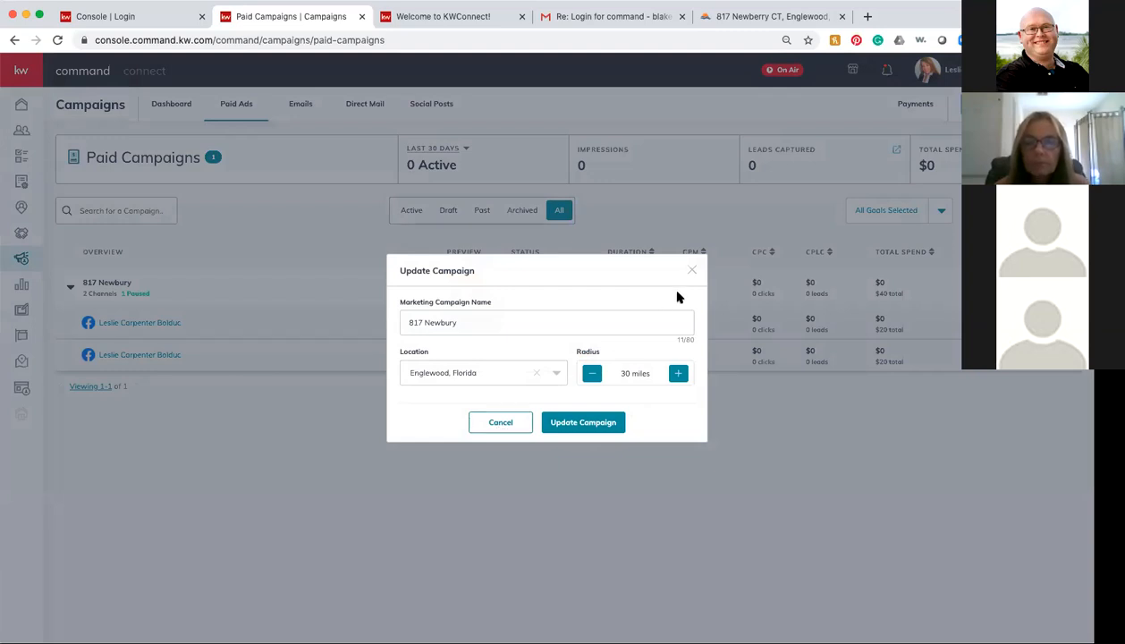
click(691, 270)
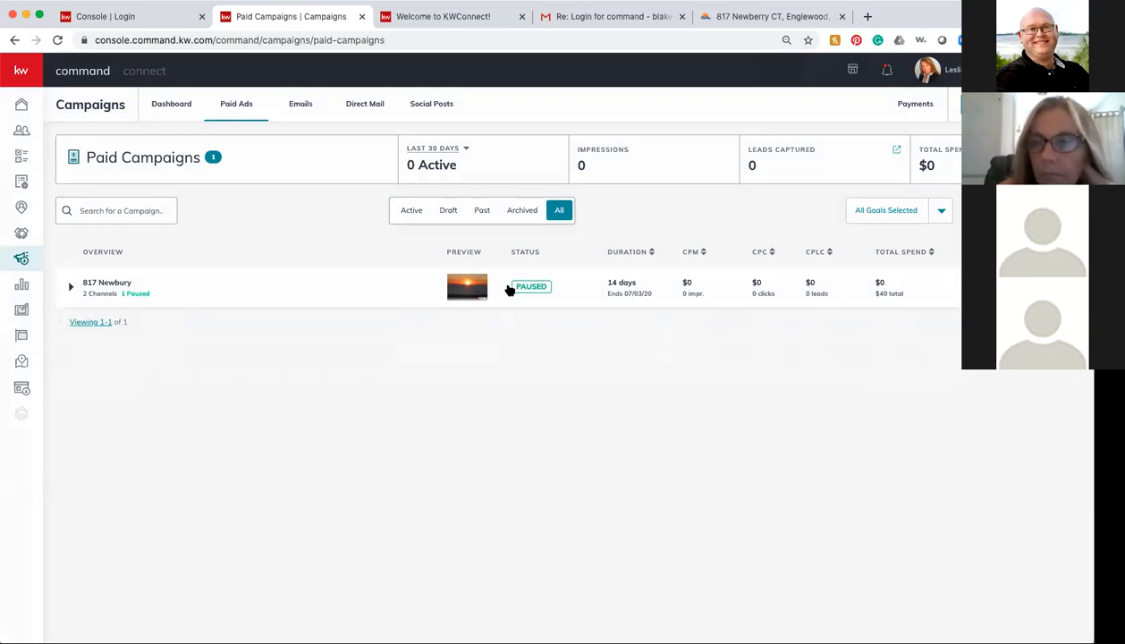
click(69, 290)
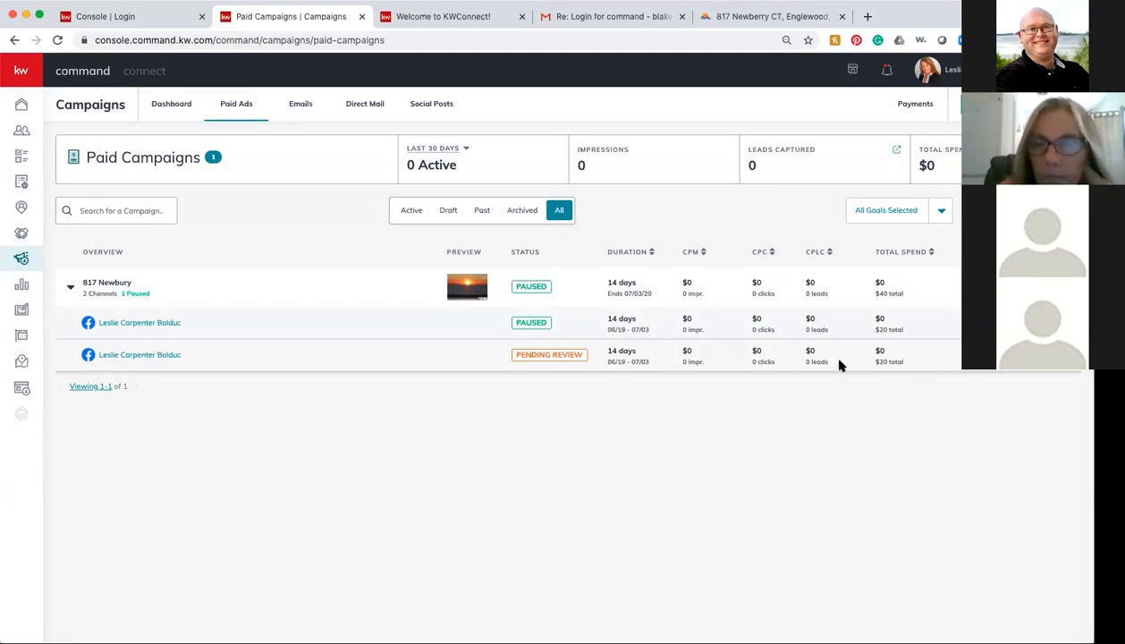
click(1054, 288)
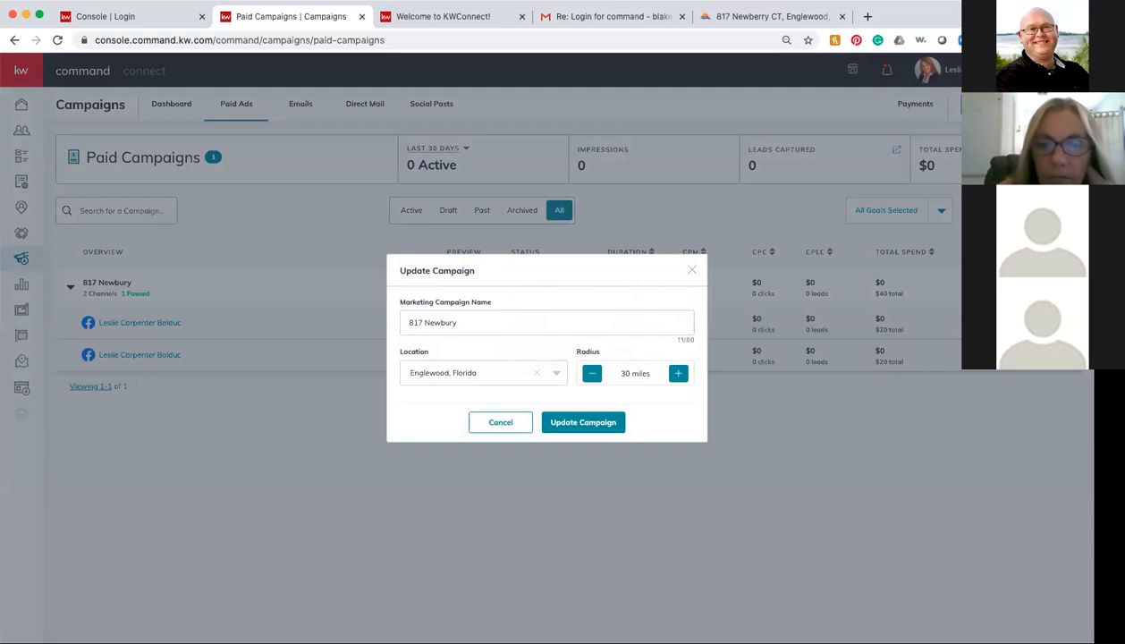
click(692, 270)
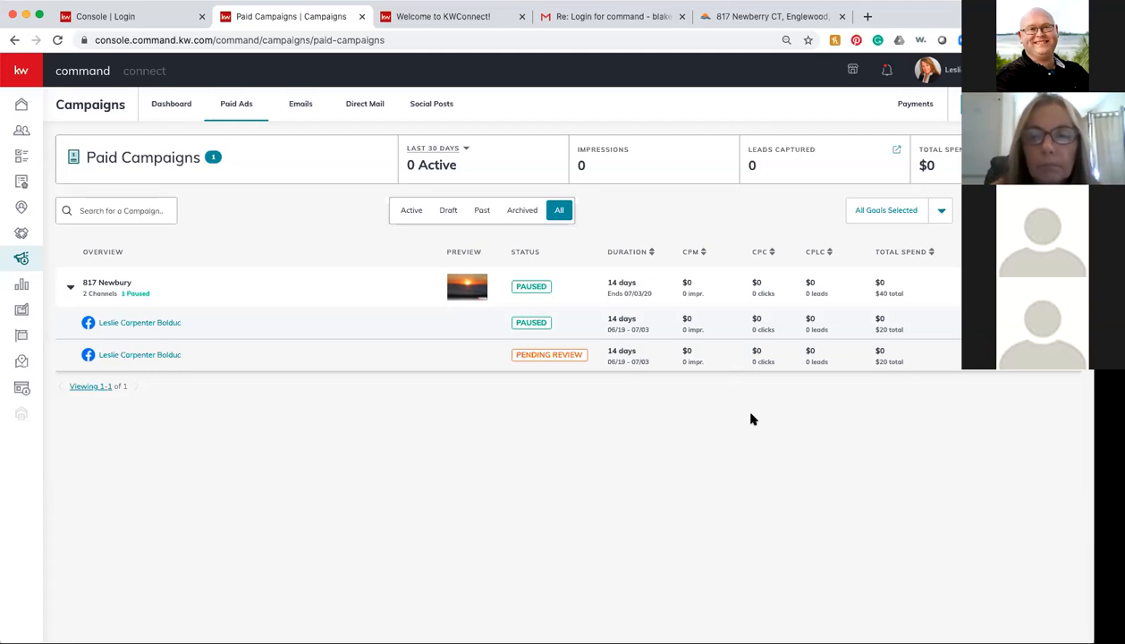
click(174, 105)
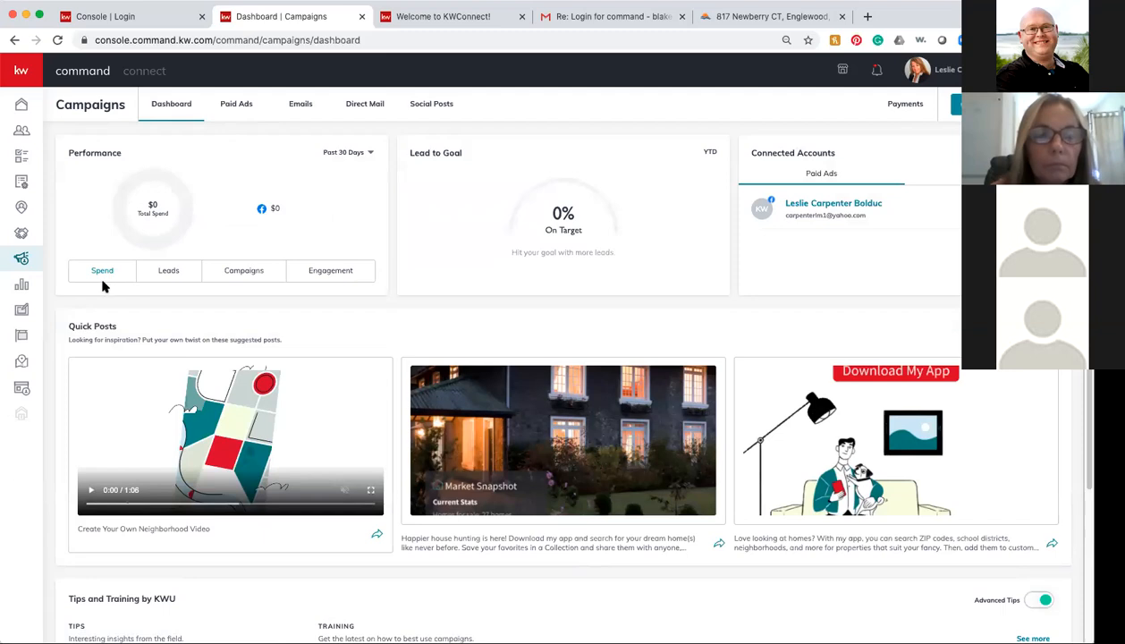
click(169, 272)
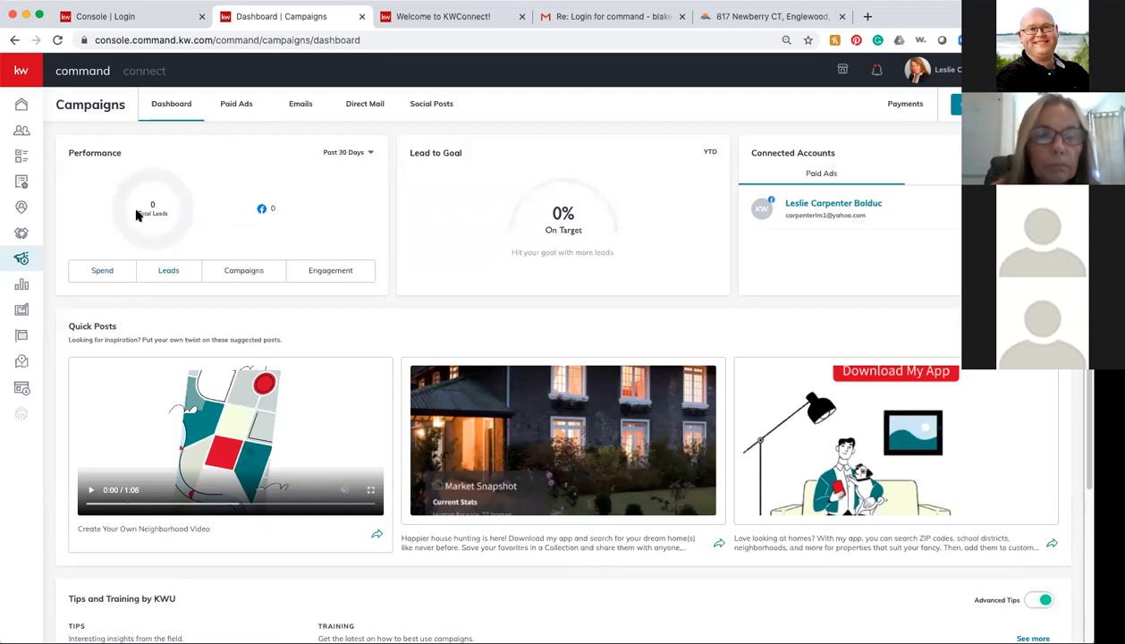
click(231, 271)
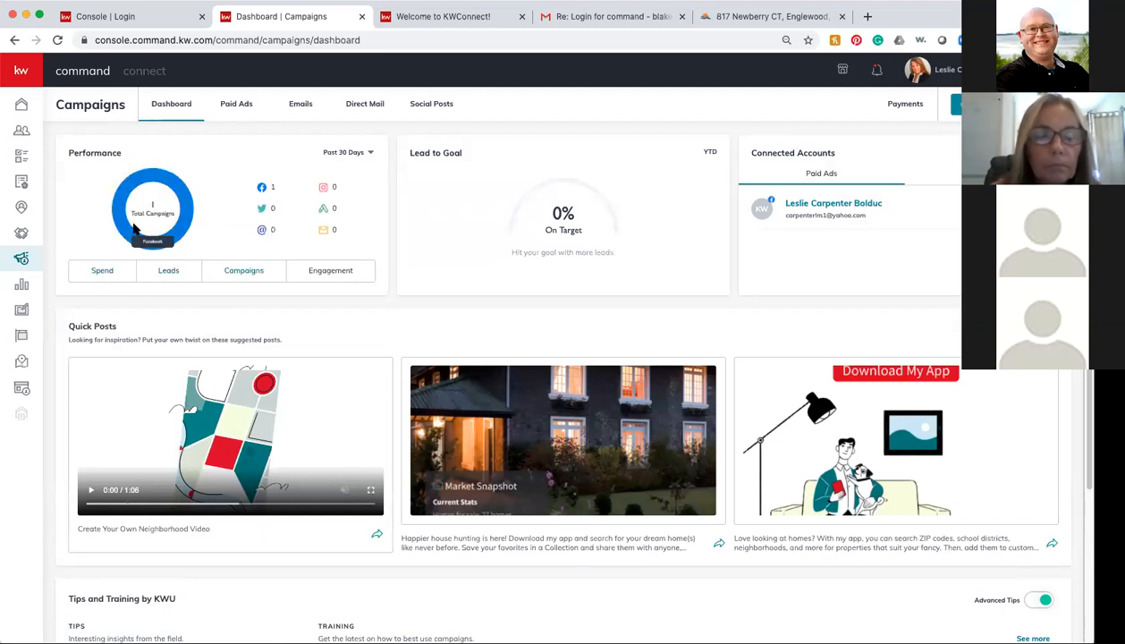
click(324, 268)
click(309, 181)
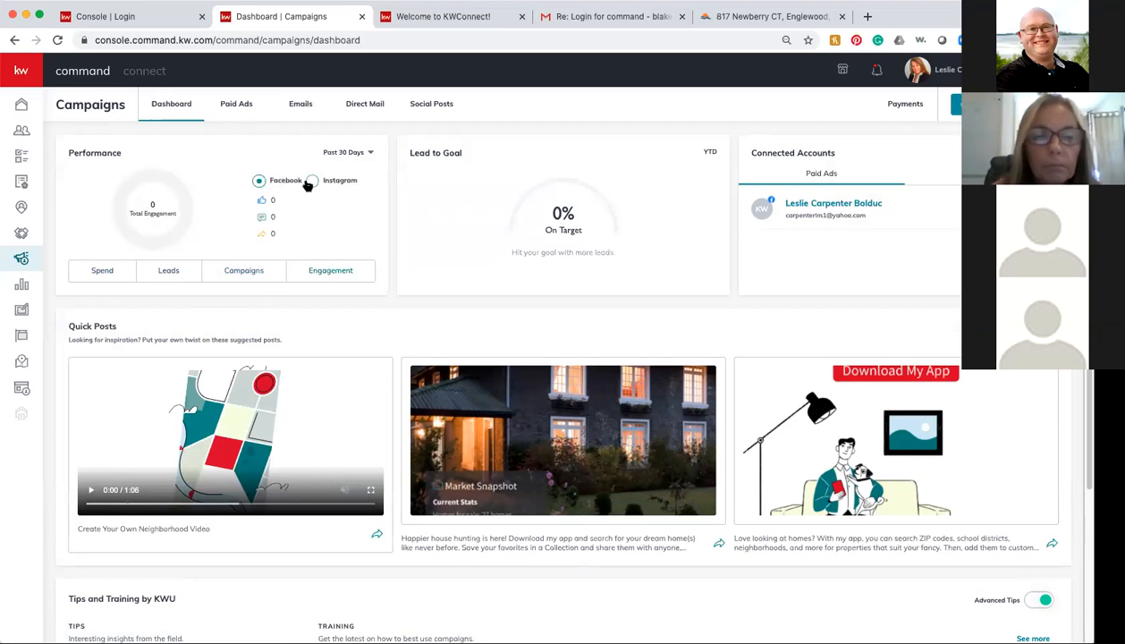
click(258, 182)
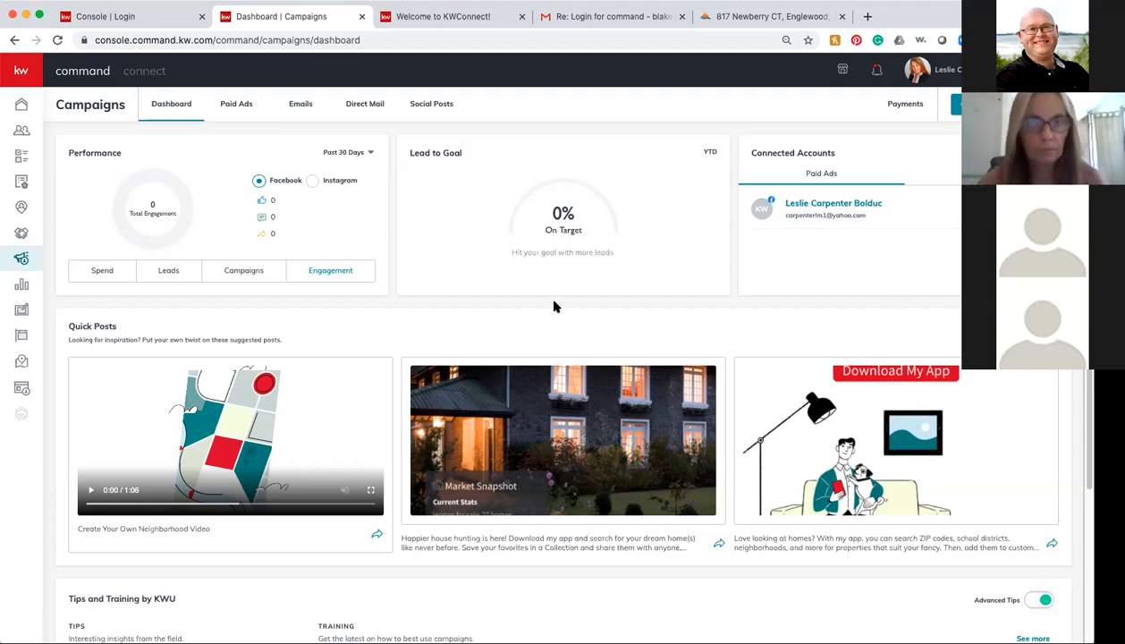
scroll(565, 377, down, 5)
scroll(566, 377, up, 5)
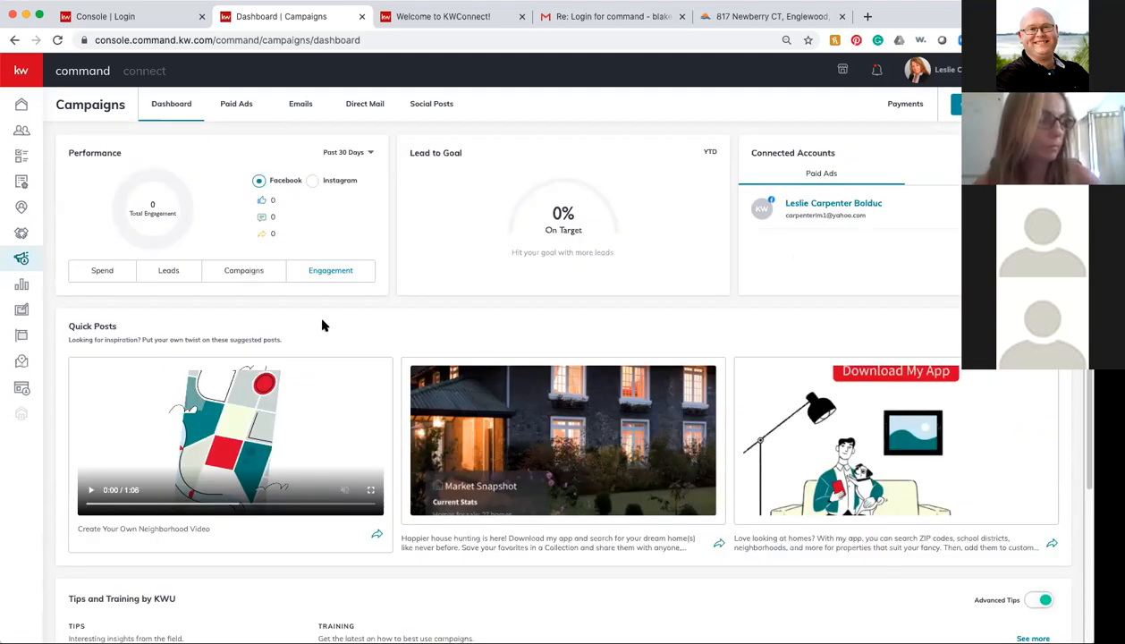
Step: Go to Contacts, apply a leads contact-type filter, and reopen the Filters panel
click(22, 132)
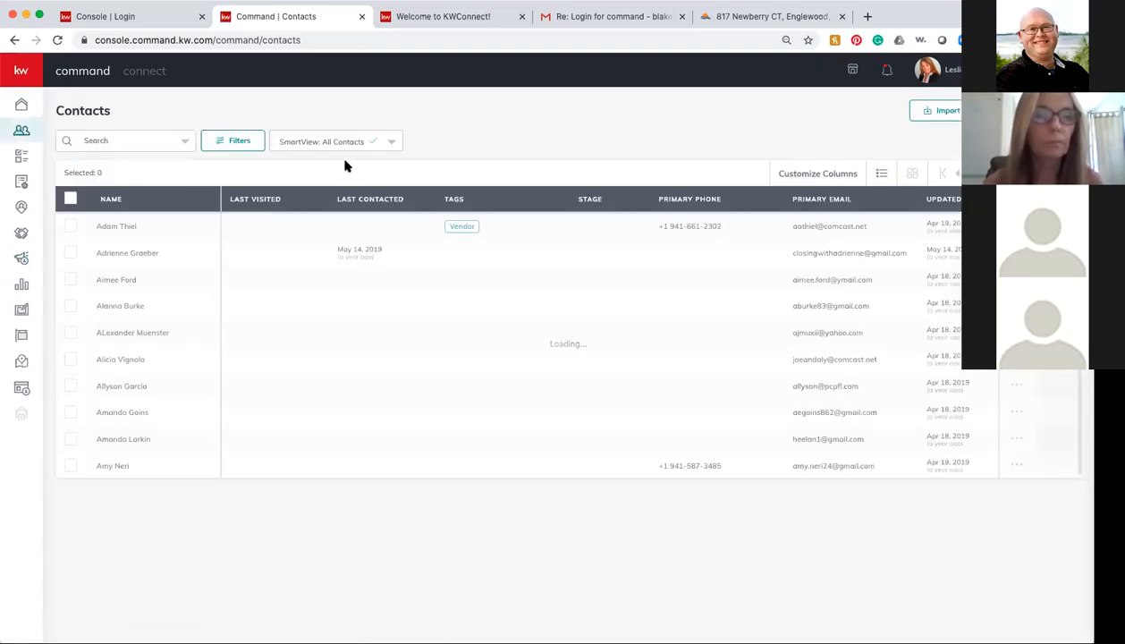
click(232, 144)
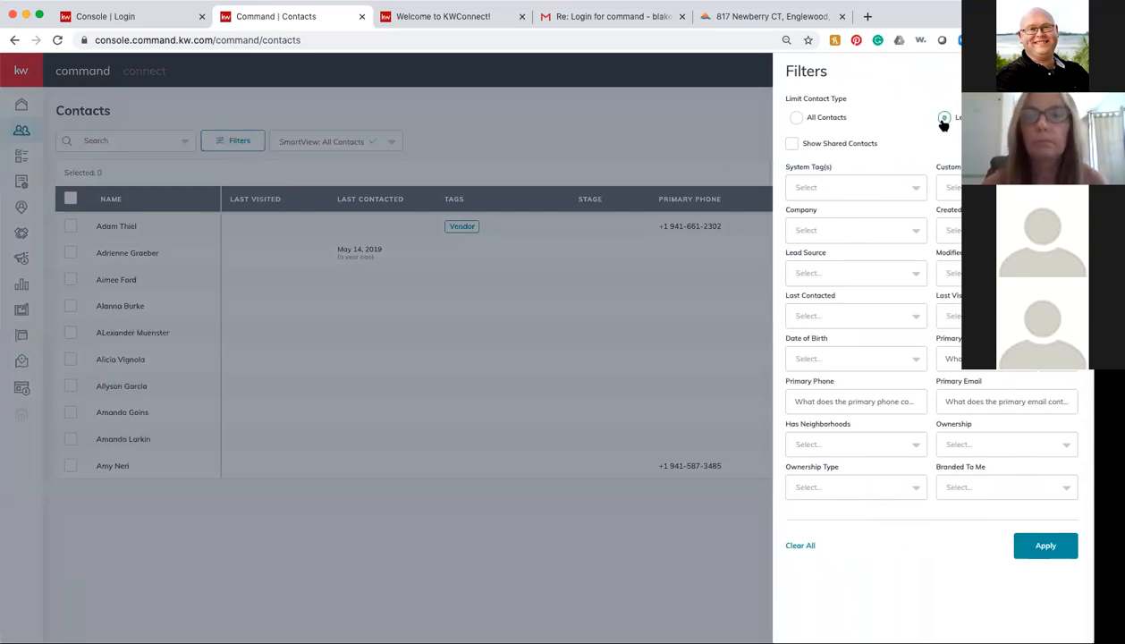
click(1059, 548)
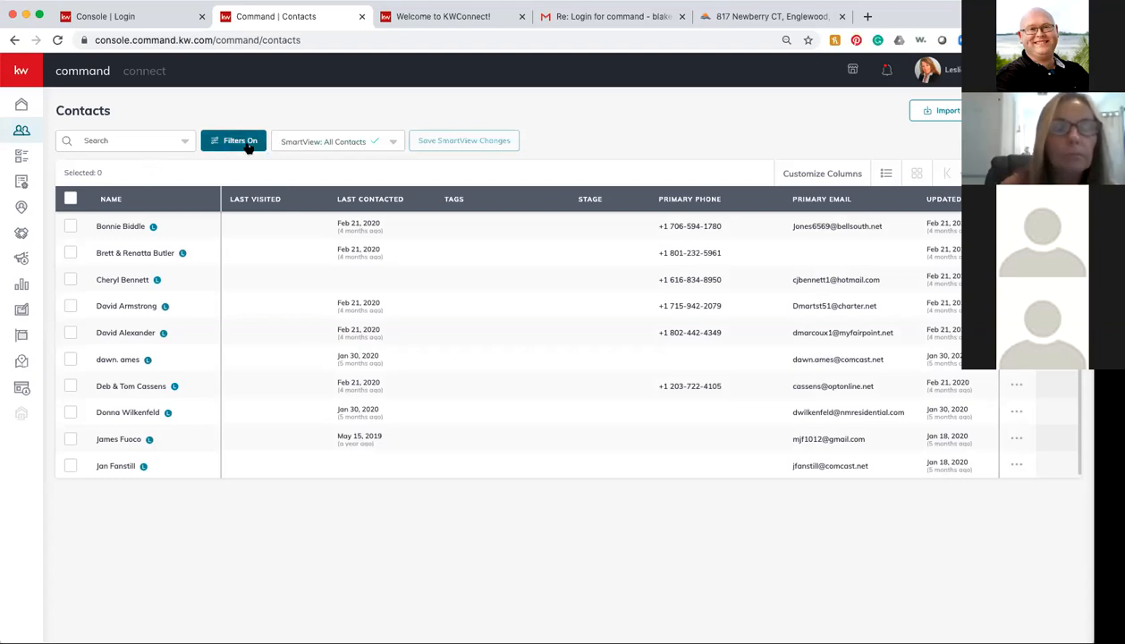
click(247, 145)
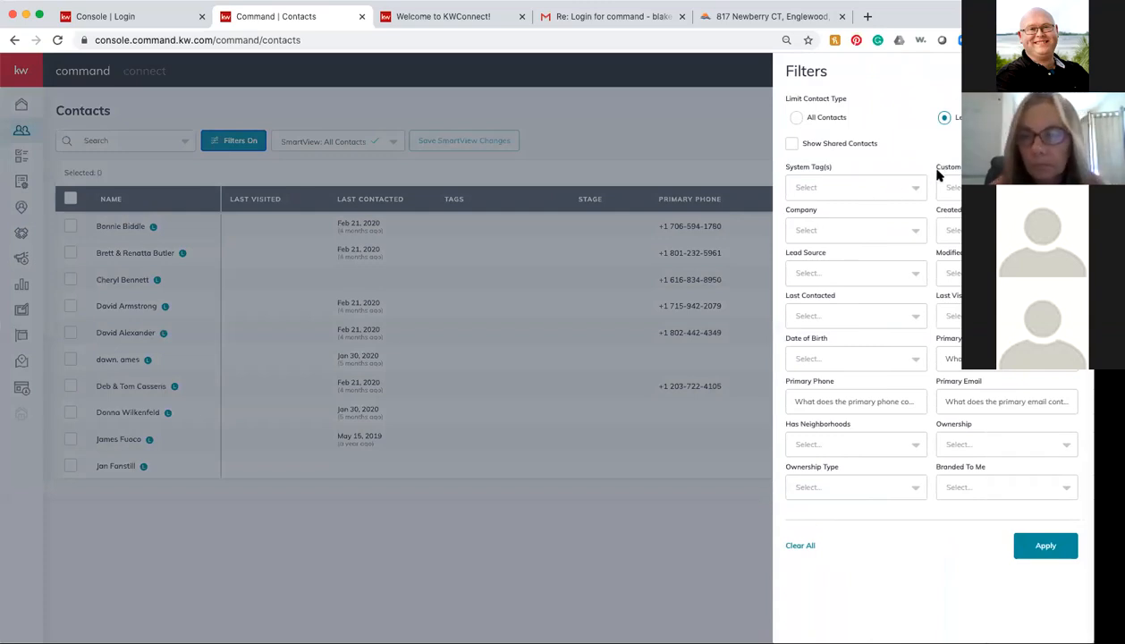
Step: Apply Lead Source filters for Facebook Ad Lead, Facebook, and another Facebook ad source
click(1008, 231)
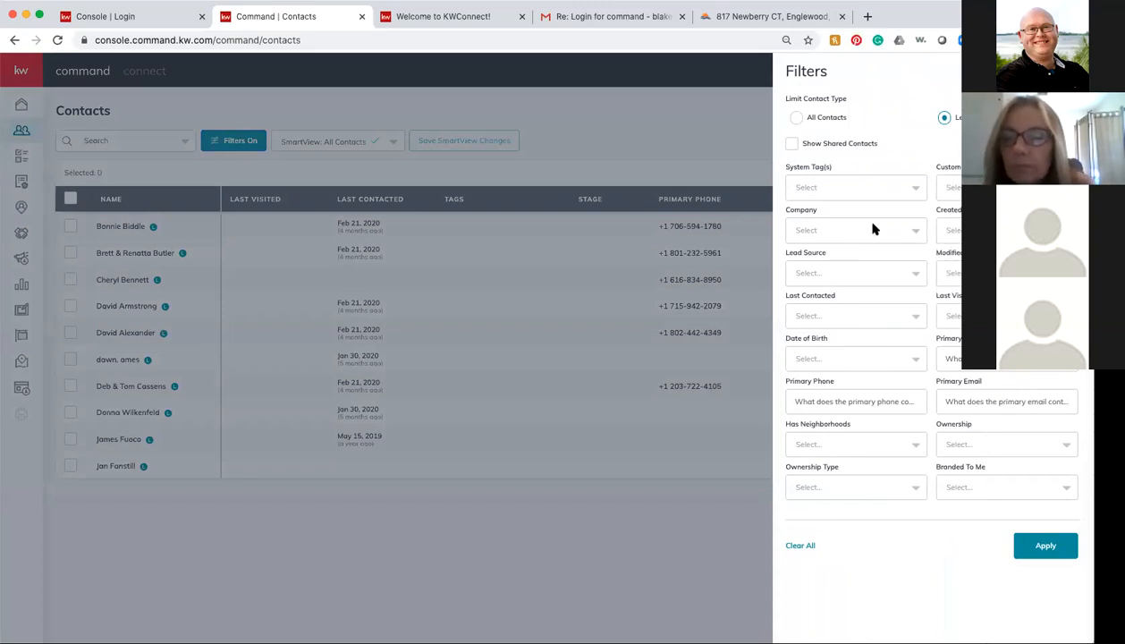
click(882, 276)
scroll(868, 338, down, 2)
scroll(871, 341, down, 4)
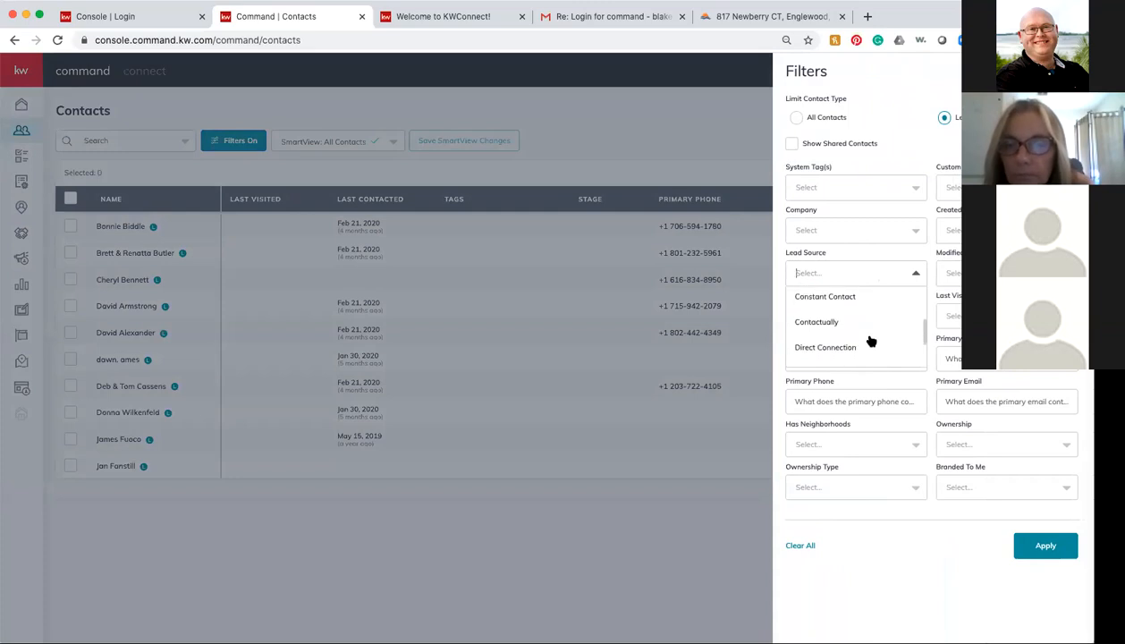
scroll(872, 342, down, 3)
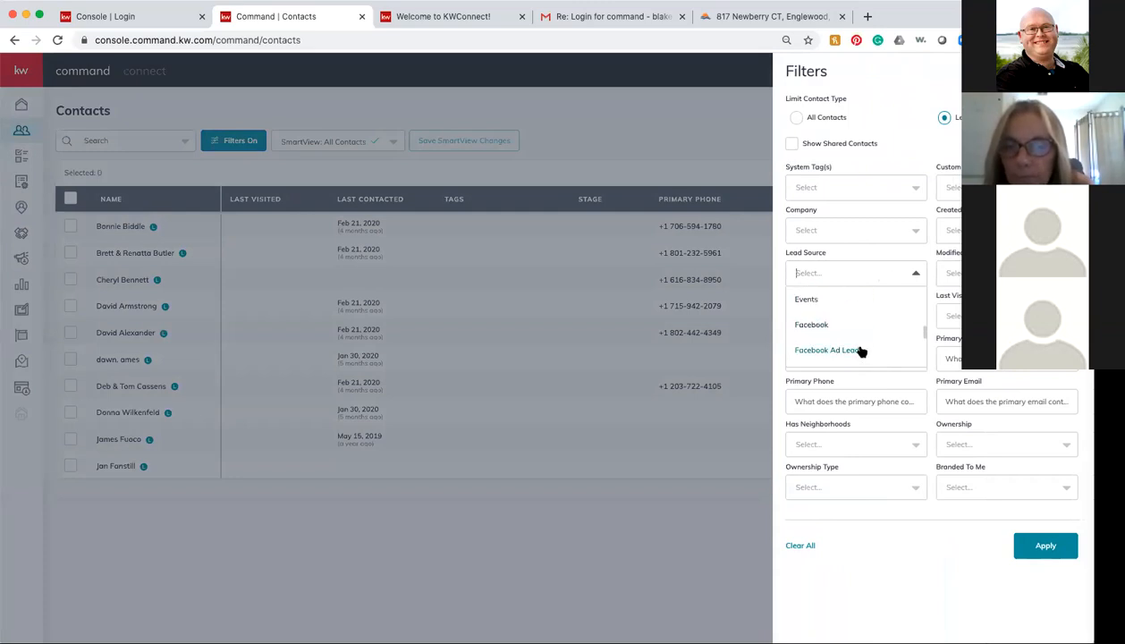
click(850, 353)
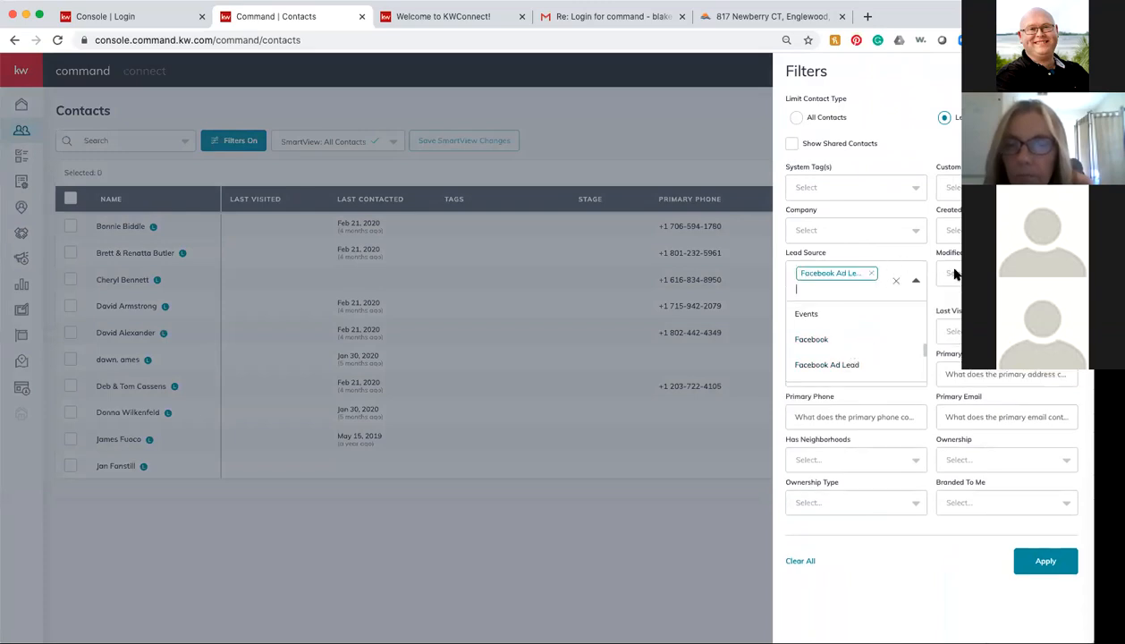
click(809, 340)
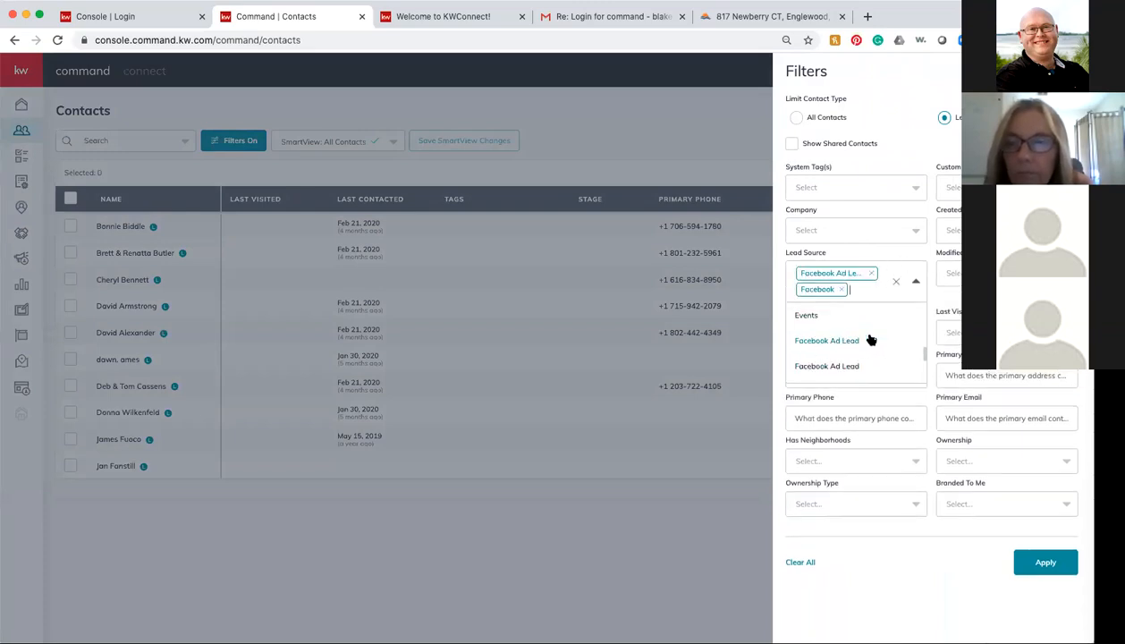
click(923, 351)
scroll(872, 383, down, 1)
scroll(872, 383, down, 3)
scroll(872, 383, down, 1)
scroll(872, 384, down, 3)
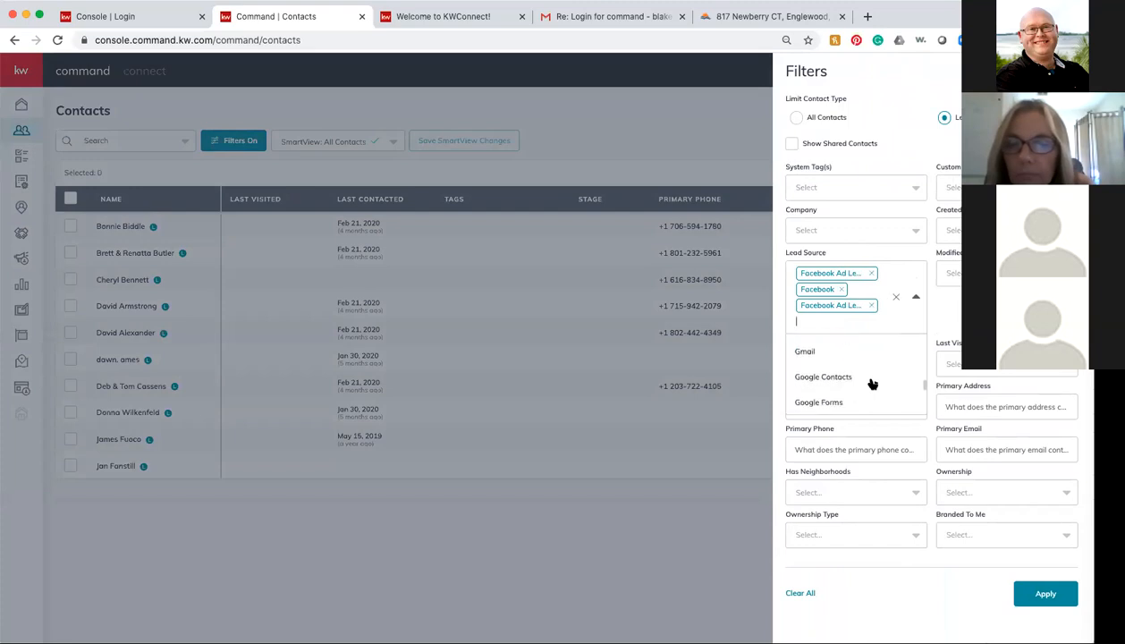
scroll(873, 384, down, 3)
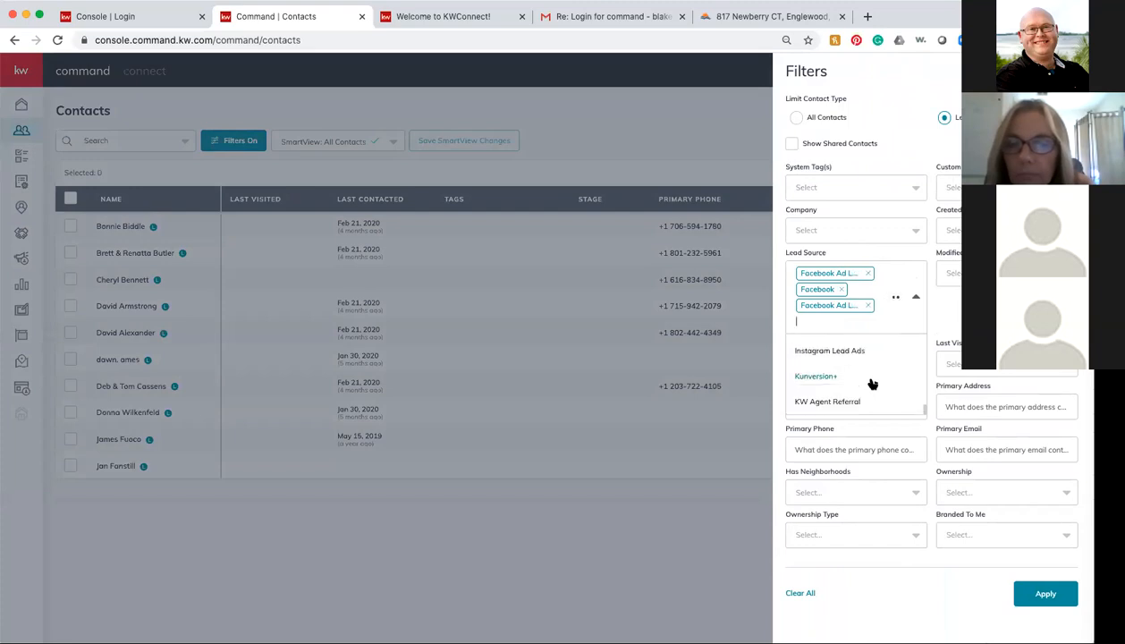
click(1041, 594)
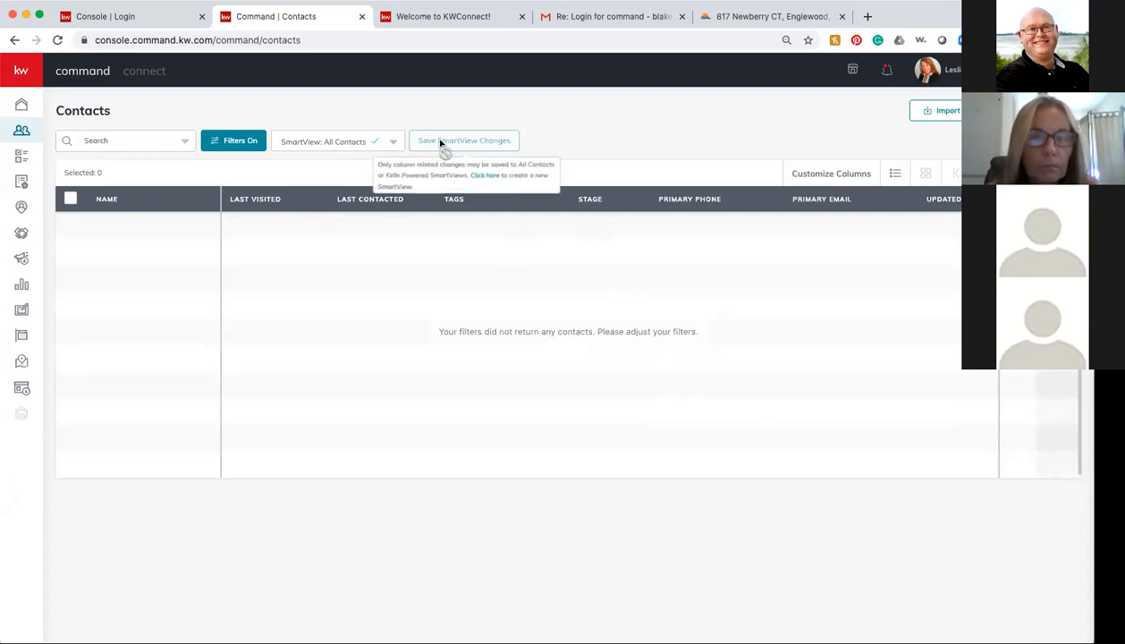
Step: Save the current contact filter as a new SmartView named 'Facebook'
click(383, 144)
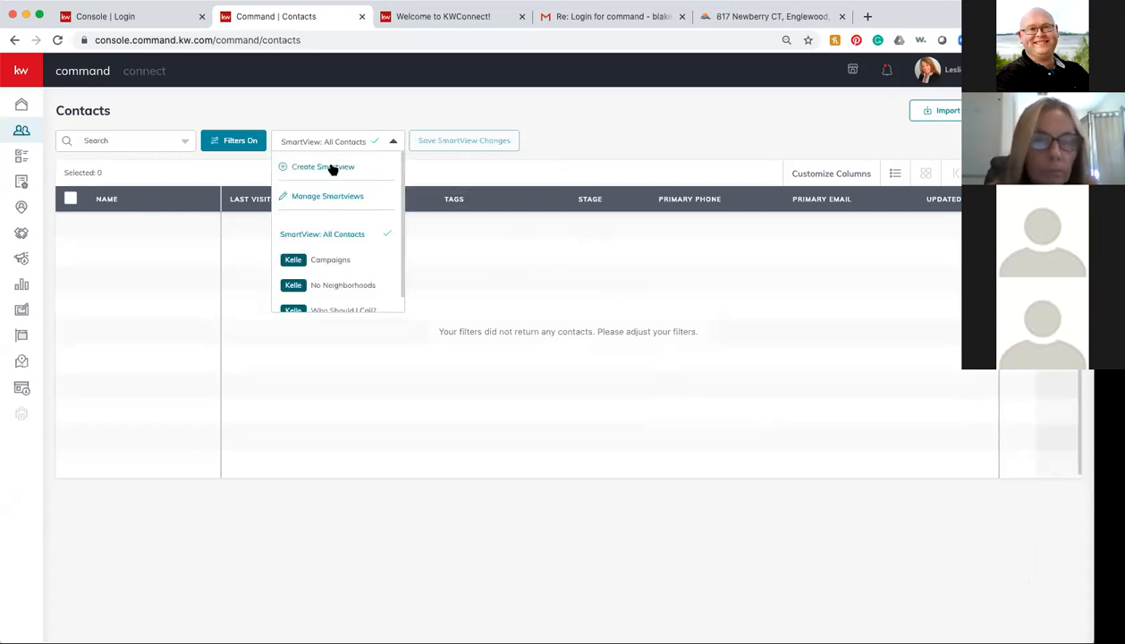
click(324, 167)
click(468, 344)
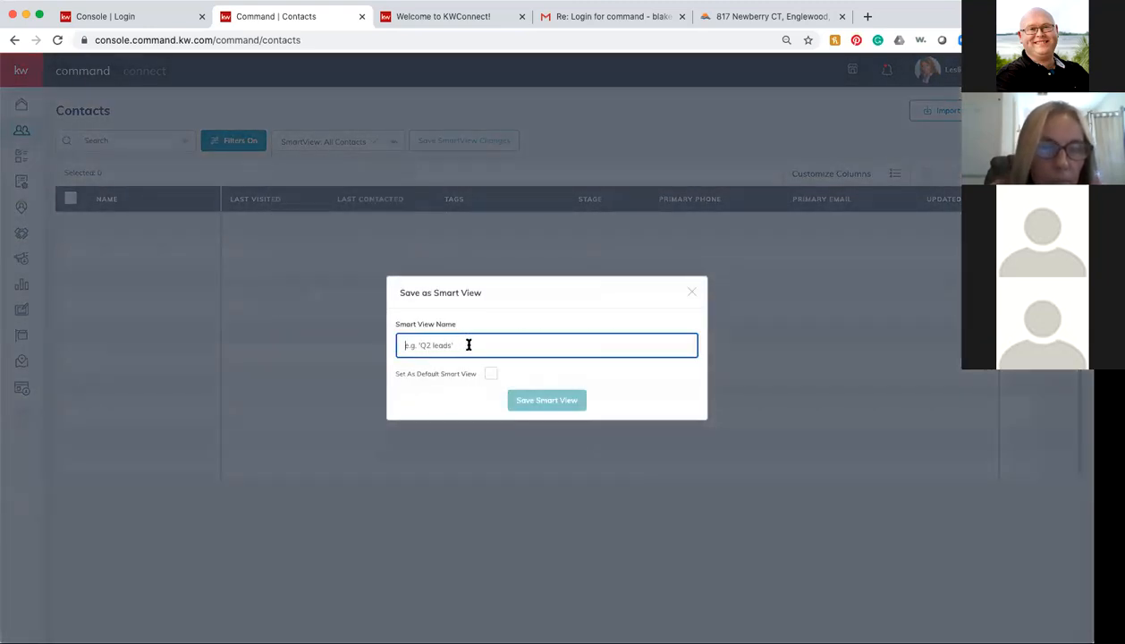
text(Facebook)
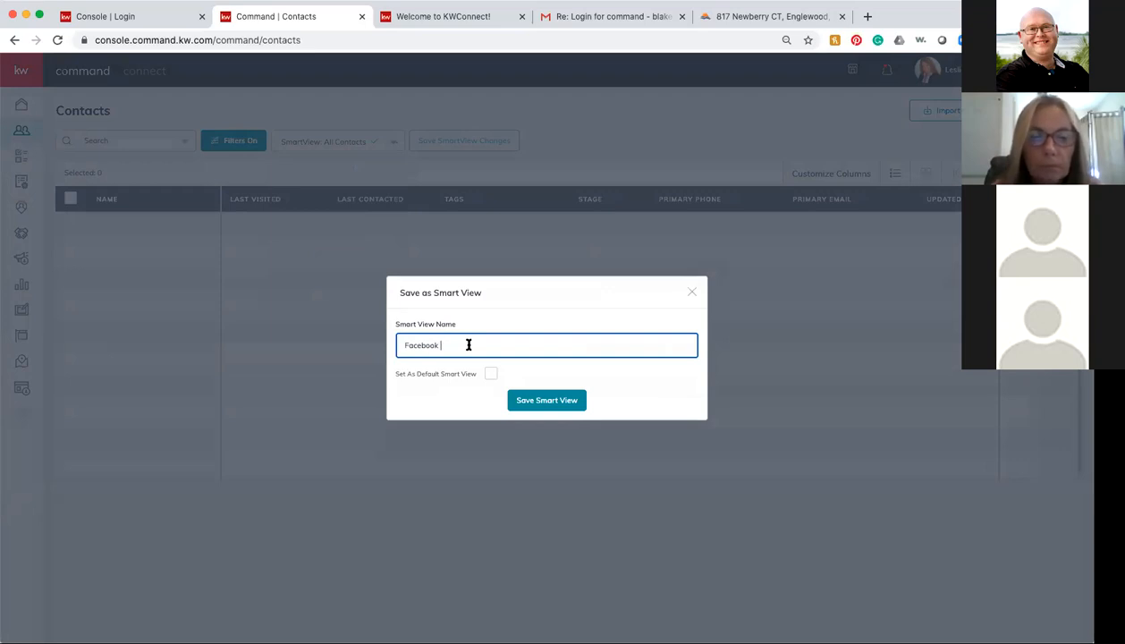
click(546, 403)
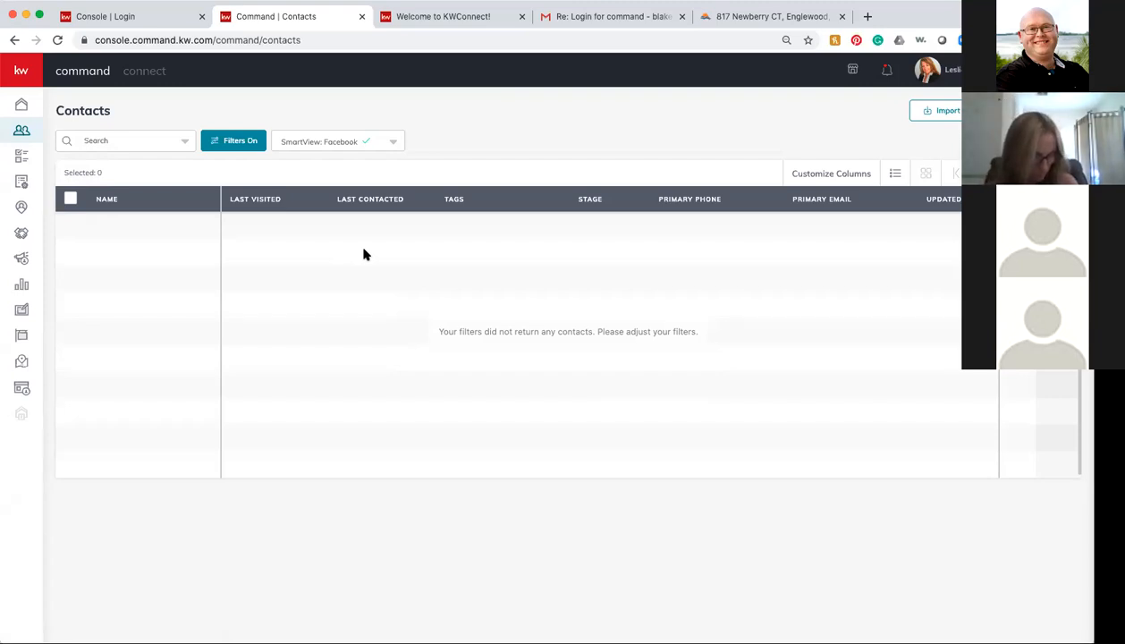
Step: Clear all contact filters, close the panel, and reload the unfiltered Contacts list
click(239, 145)
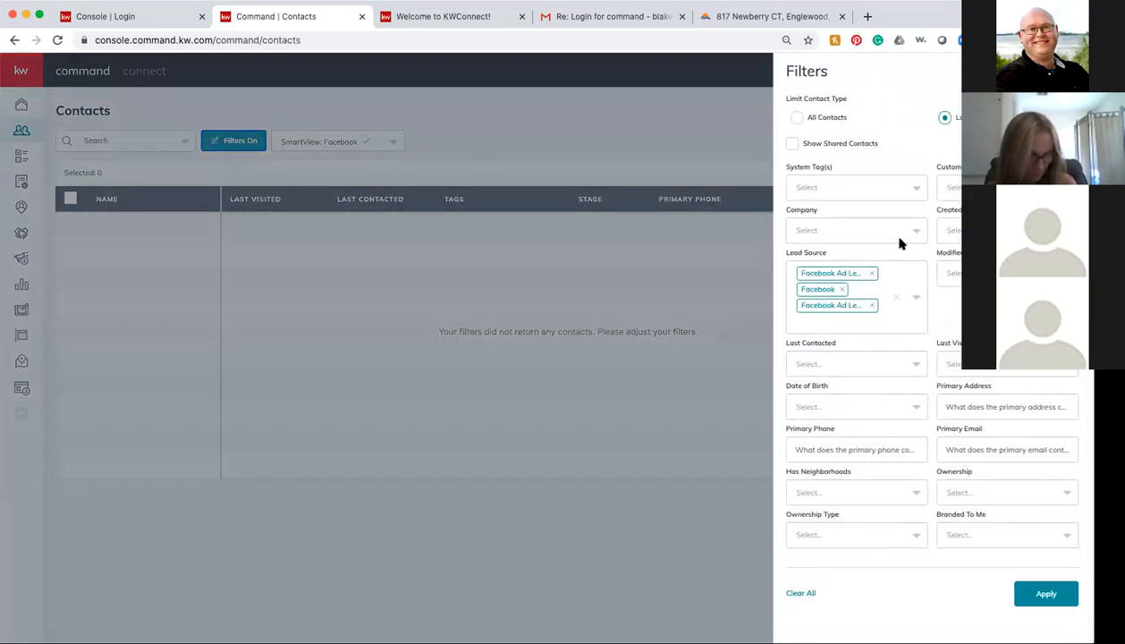
click(801, 594)
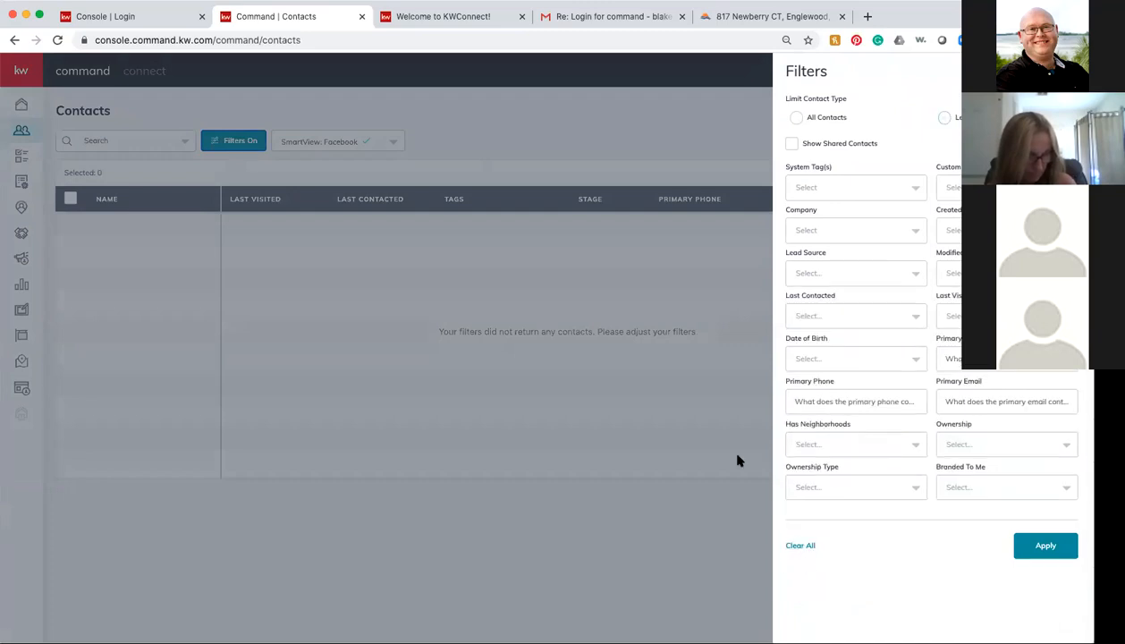
click(335, 173)
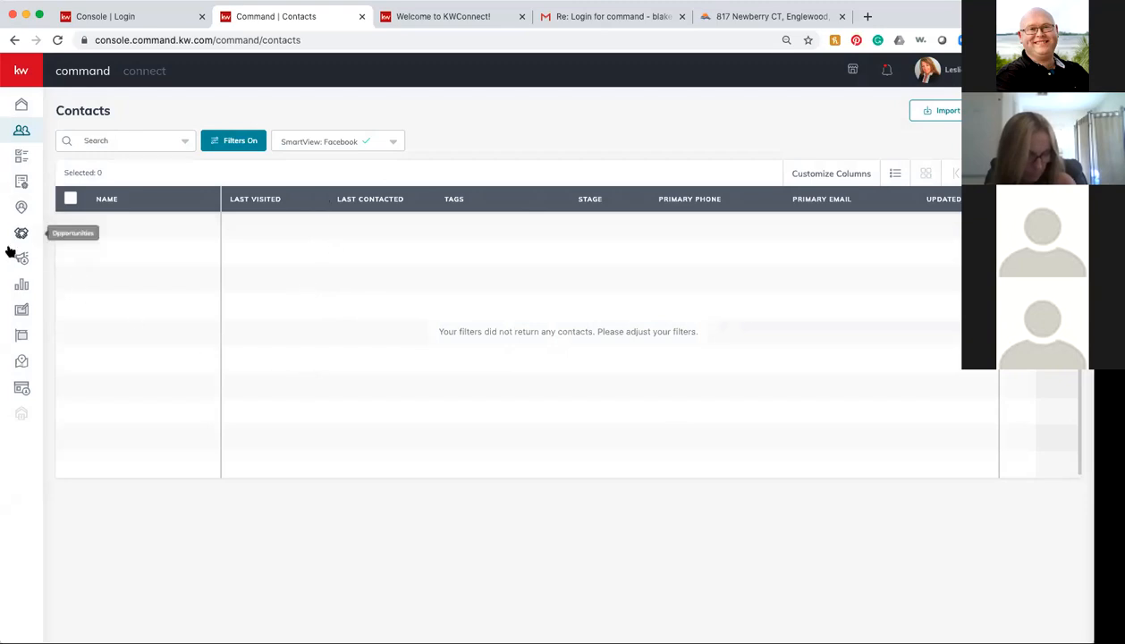
click(21, 130)
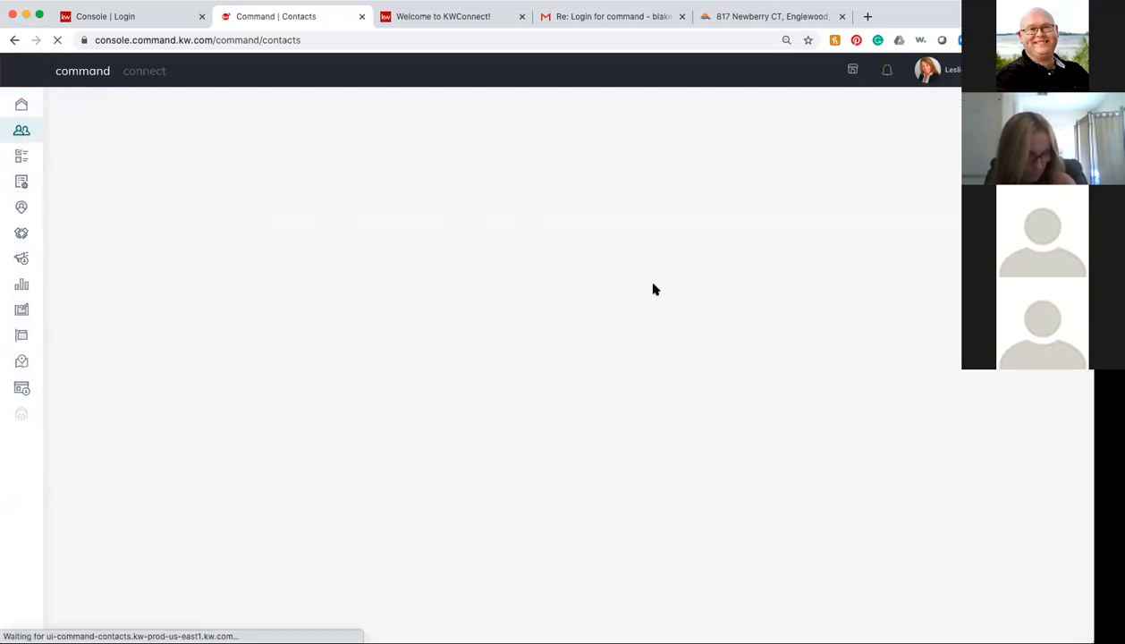